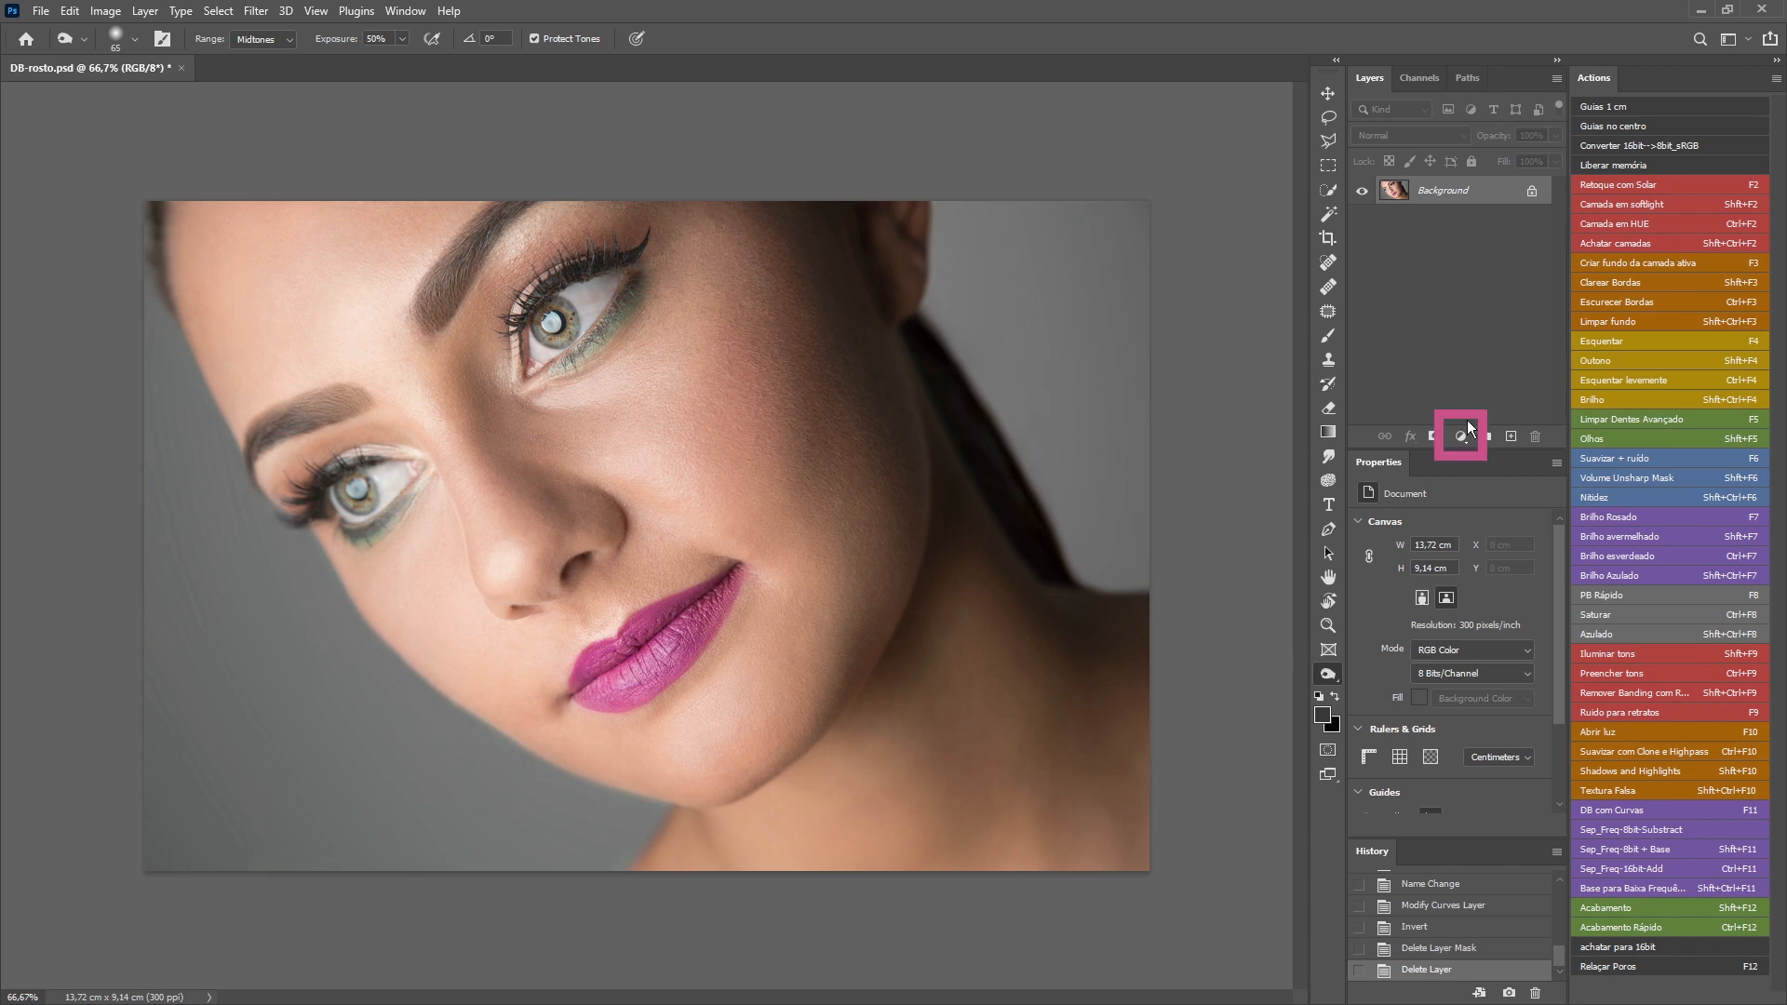
# Add a Curves adjustment layer above the background and darken the midtones by setting input 135 to output 117.
pyautogui.click(1461, 435)
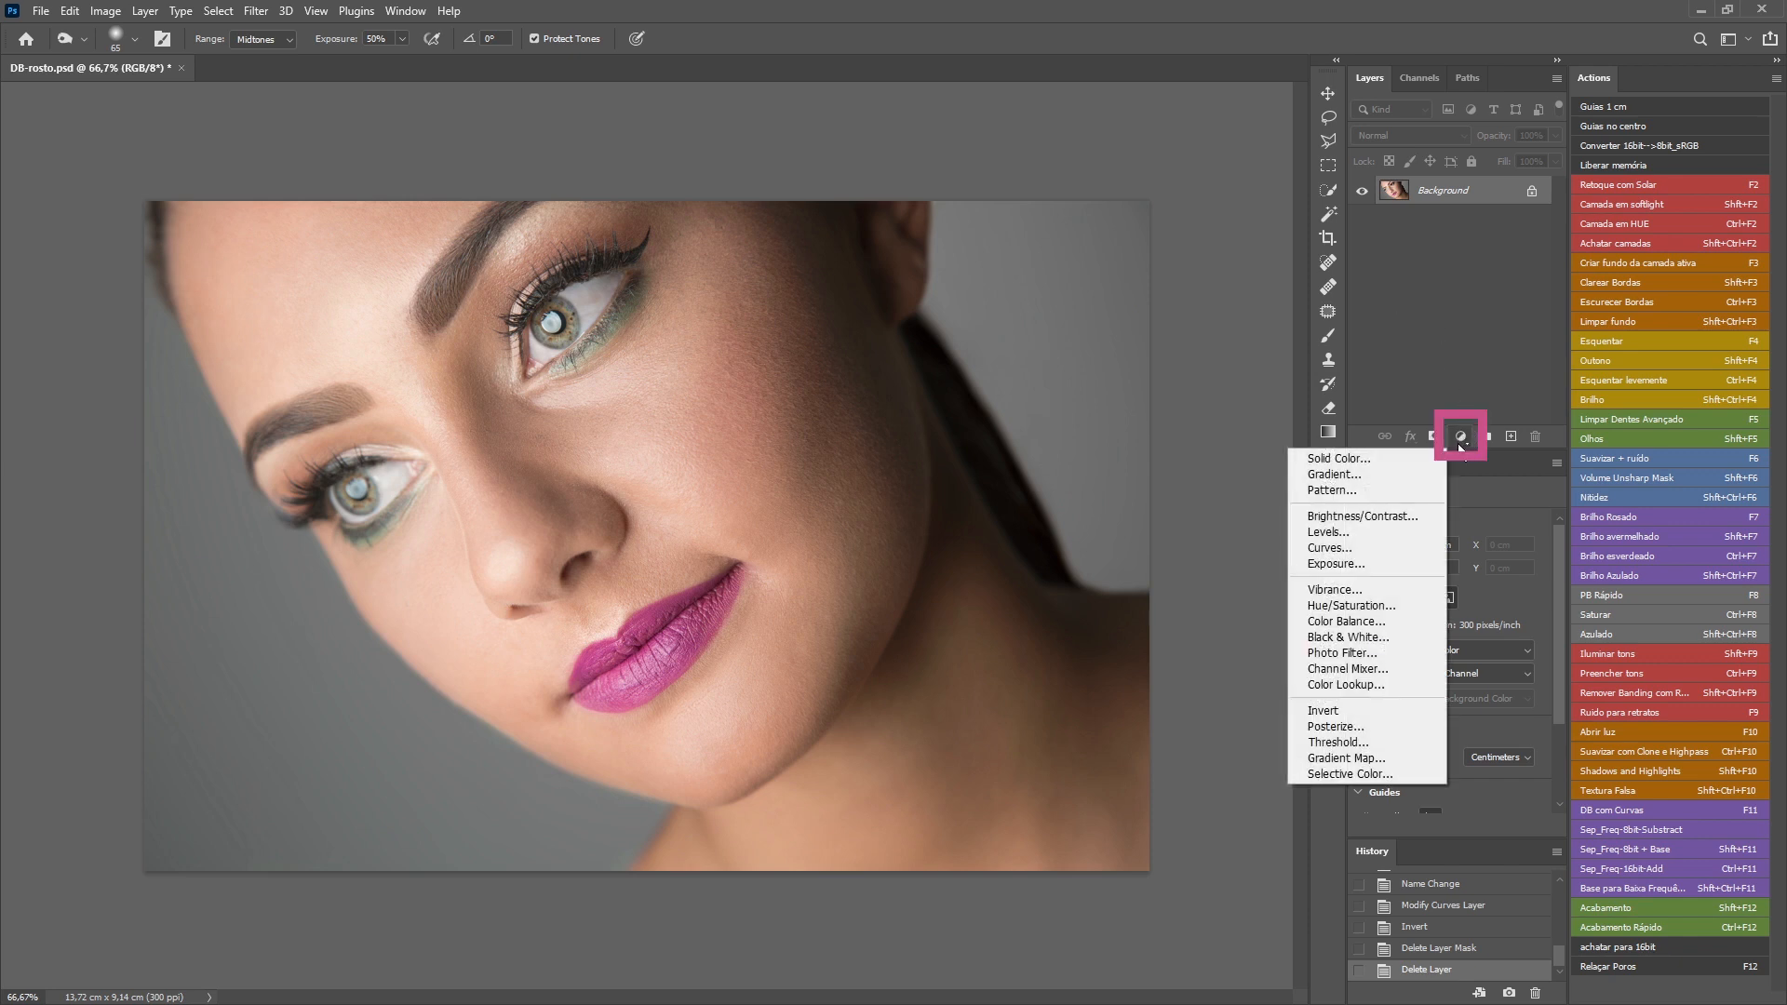
pyautogui.click(1376, 548)
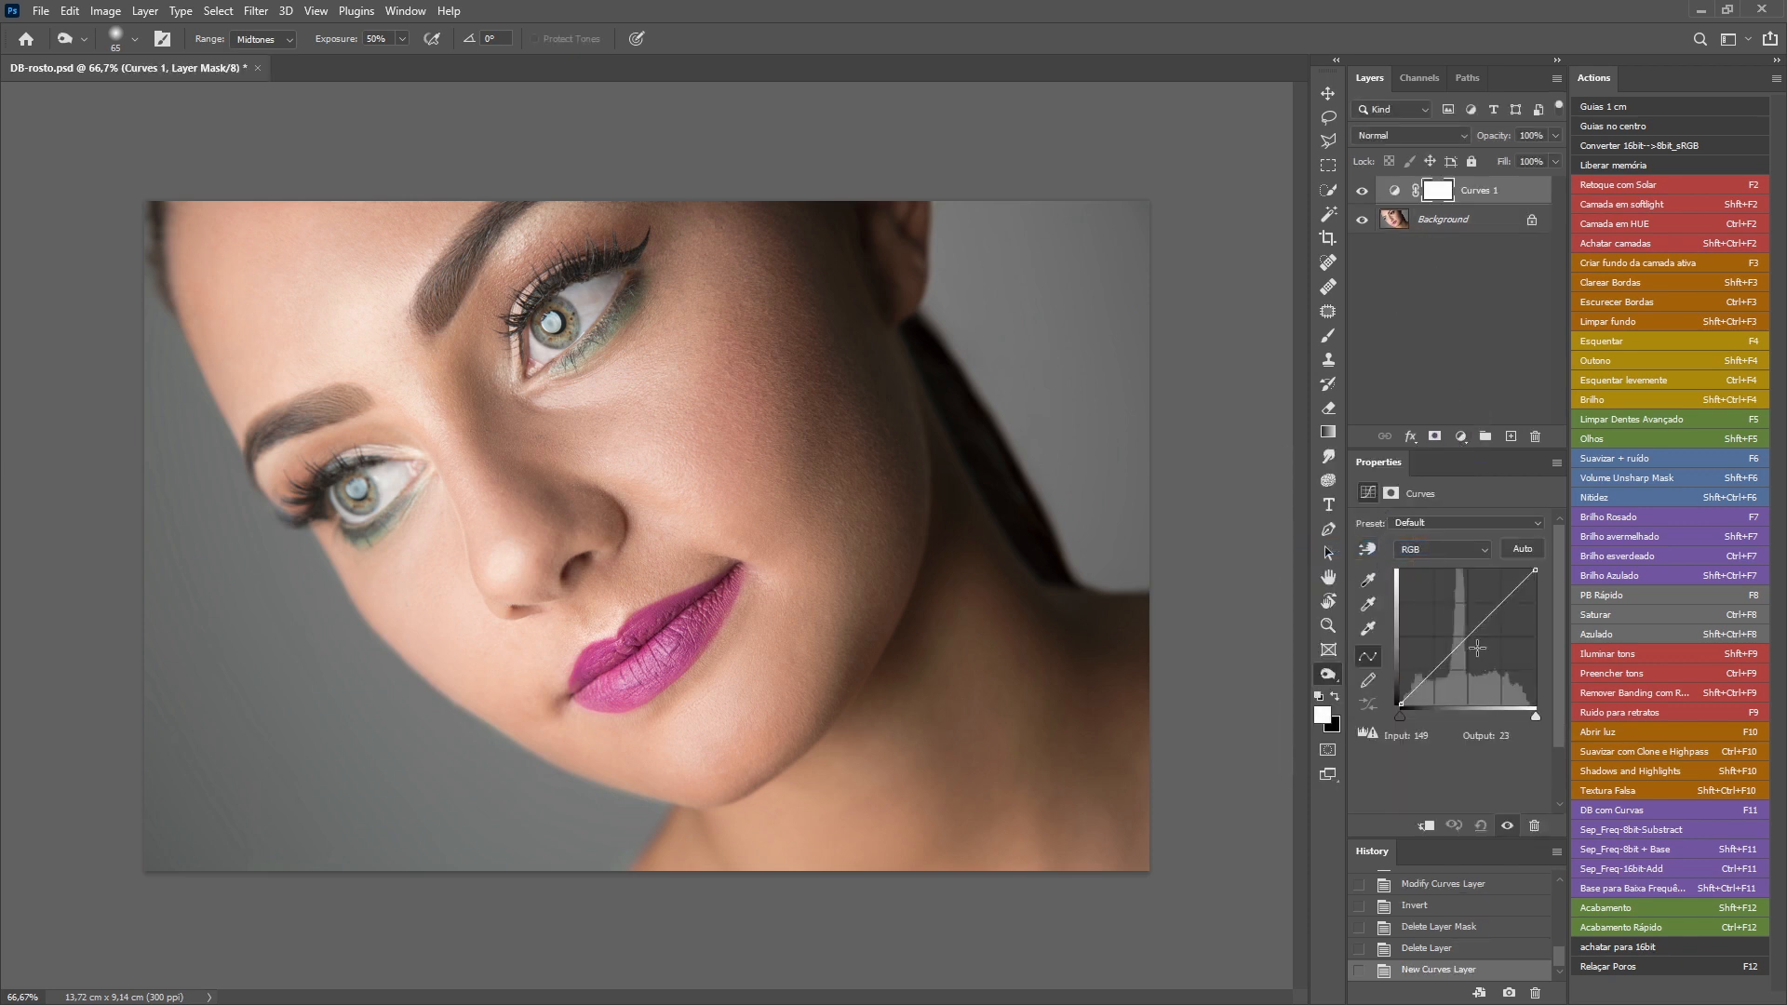
pyautogui.moveTo(1473, 639); pyautogui.dragTo(1472, 641)
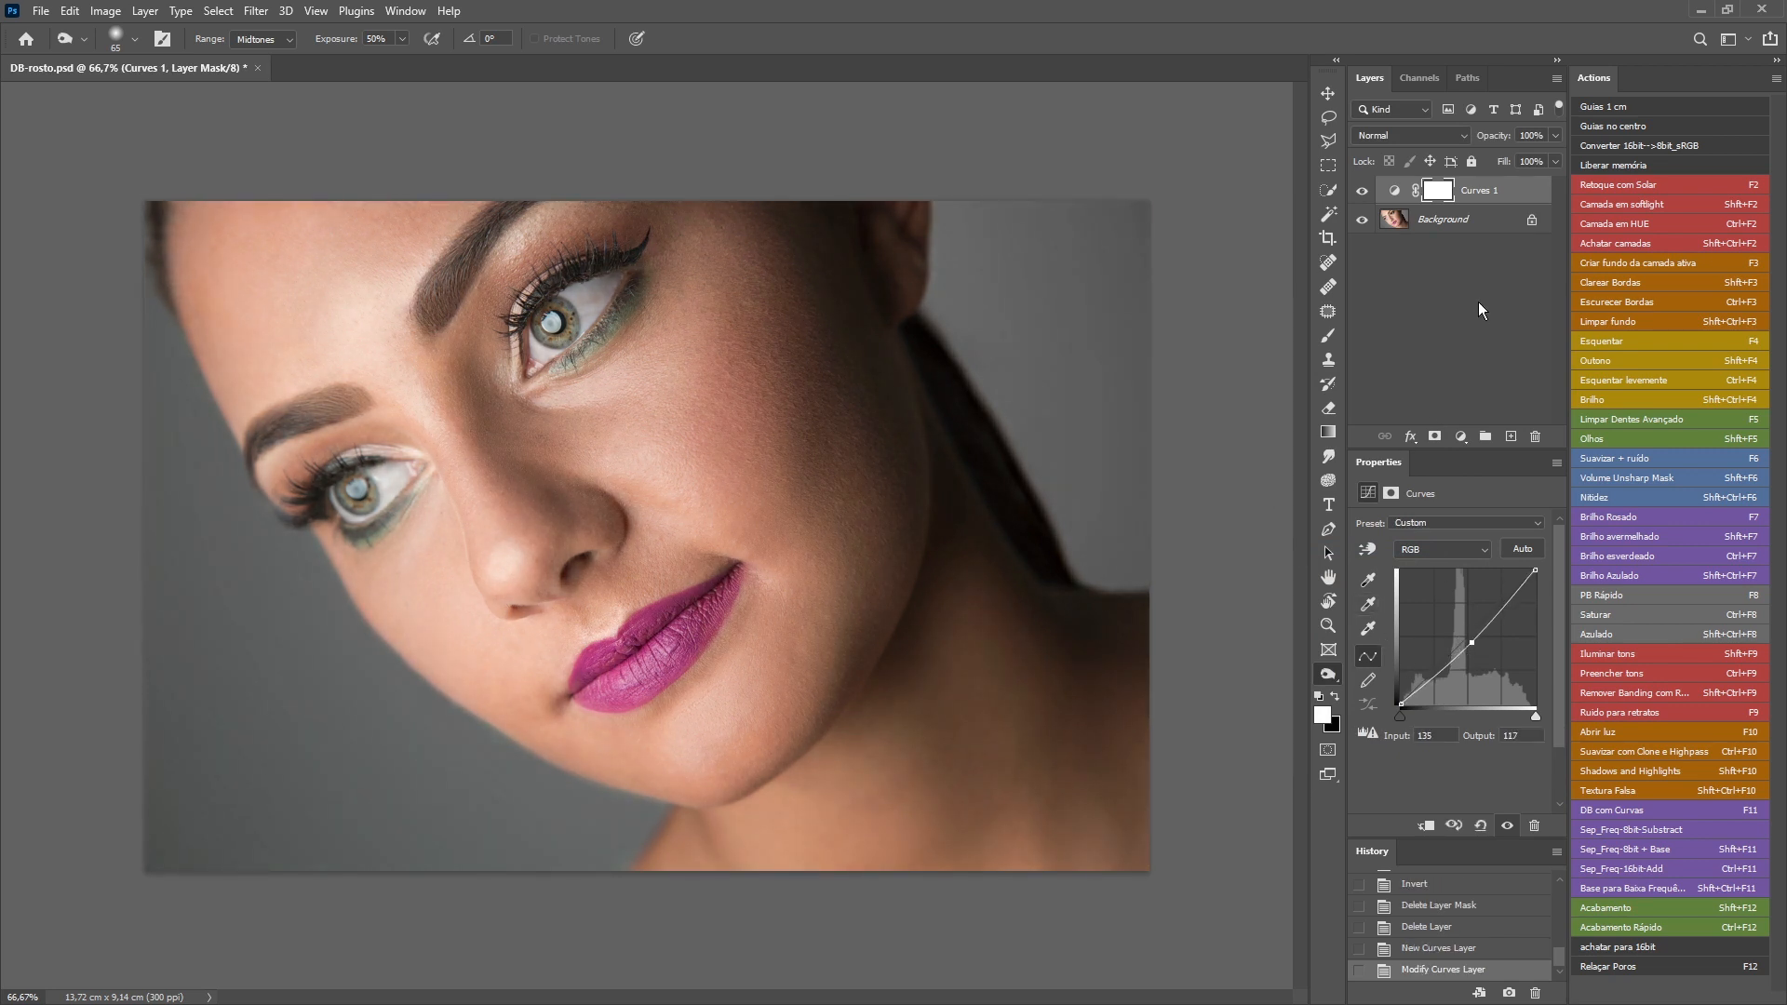
# Invert the darkening curve's layer mask to black and rename the layer escurecer.
pyautogui.hotkey('ctrl', 'i')
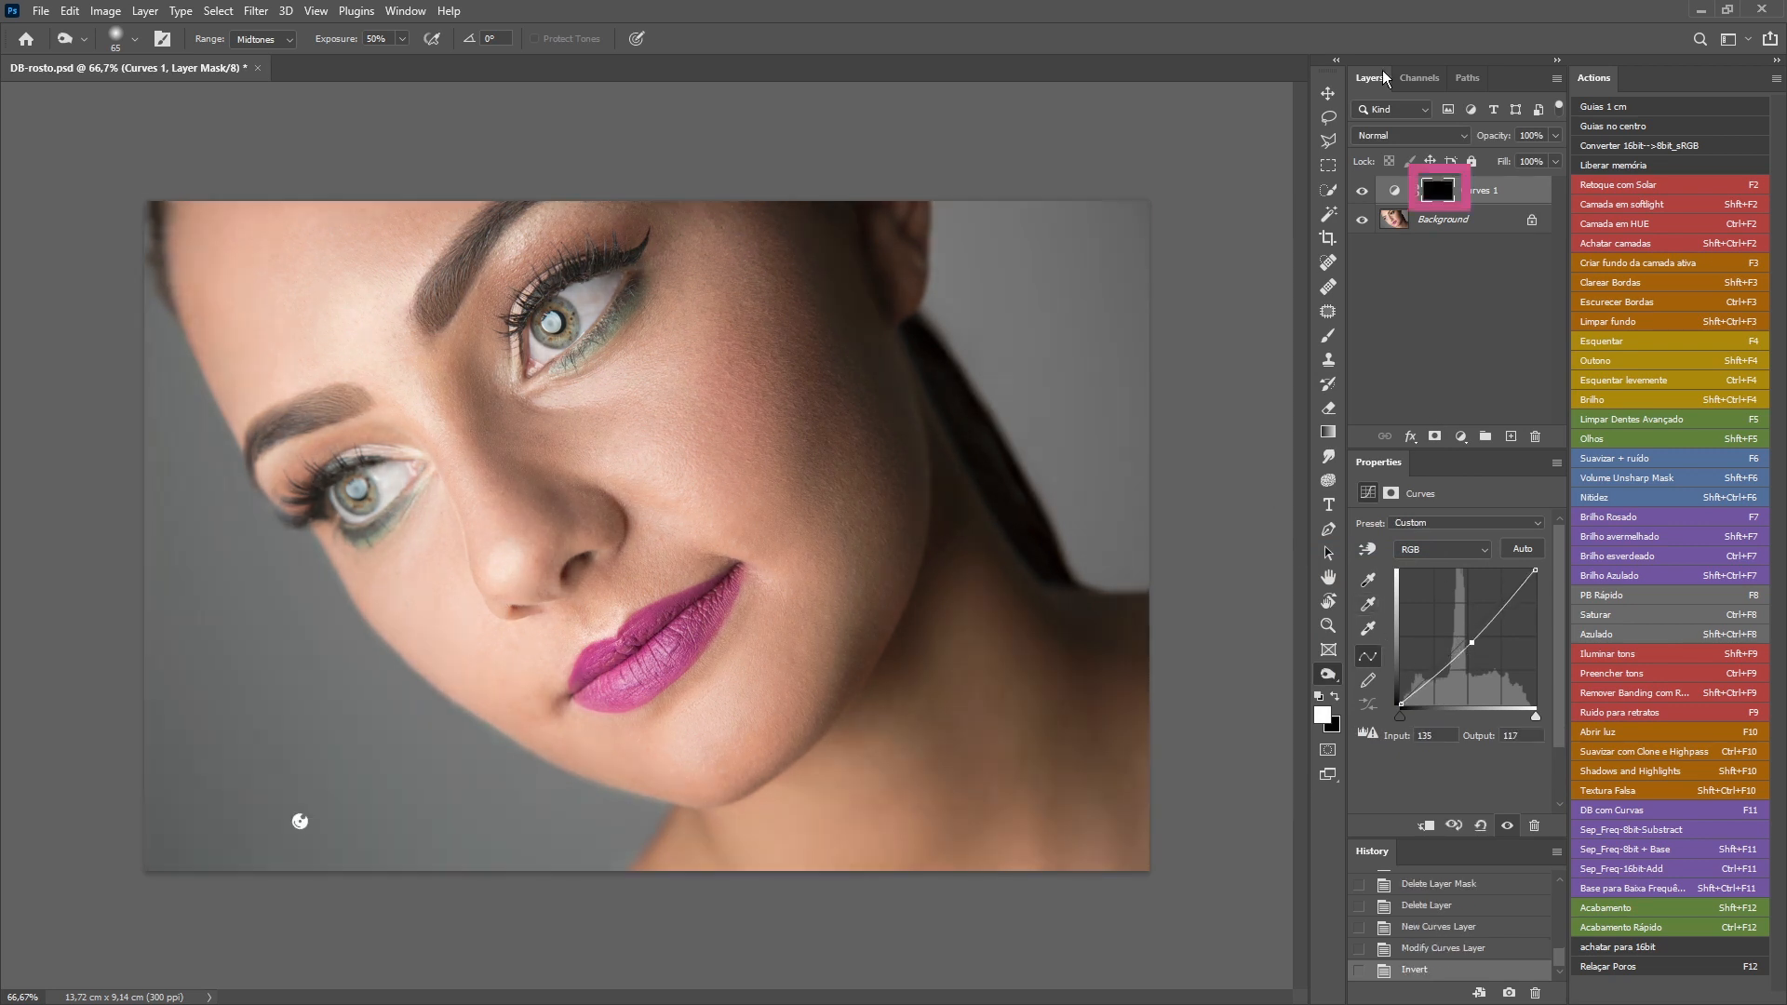
pyautogui.doubleClick(1478, 191)
pyautogui.write('escurecer')
pyautogui.press('Return')
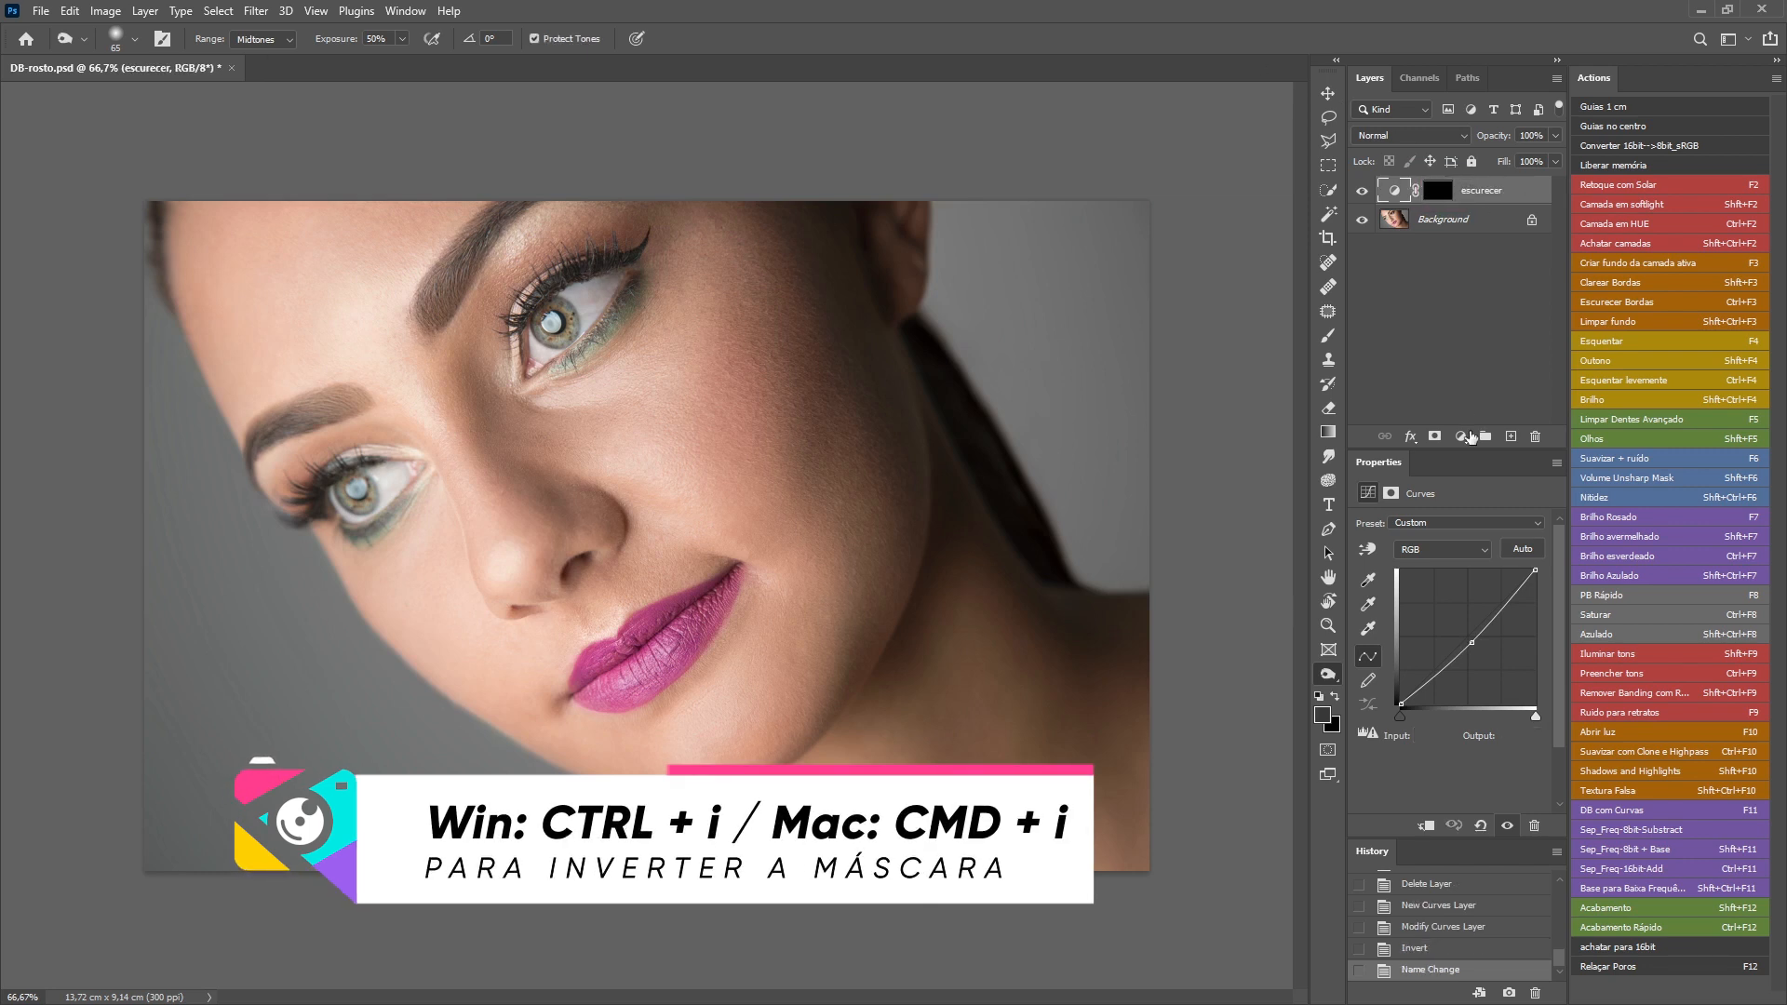
# Add a second Curves adjustment layer and brighten the midtones by setting input 110 to about output 133.
pyautogui.click(1462, 437)
pyautogui.click(1369, 548)
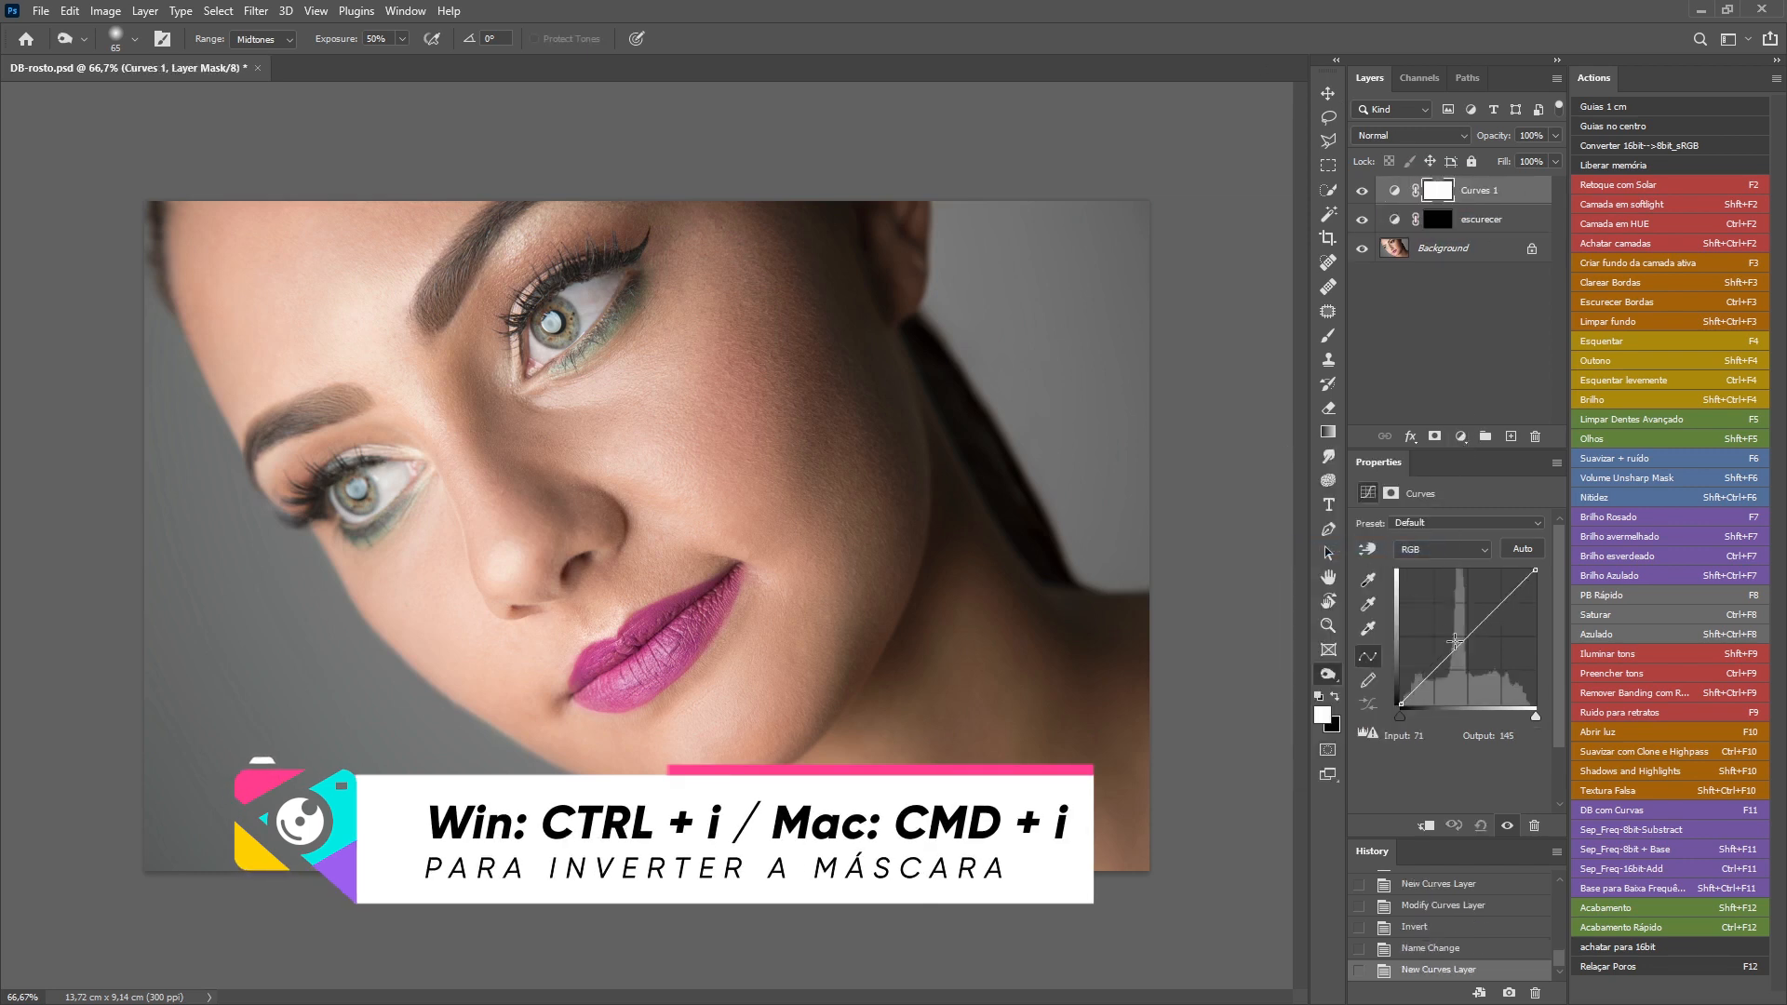
pyautogui.moveTo(1467, 643); pyautogui.dragTo(1463, 633)
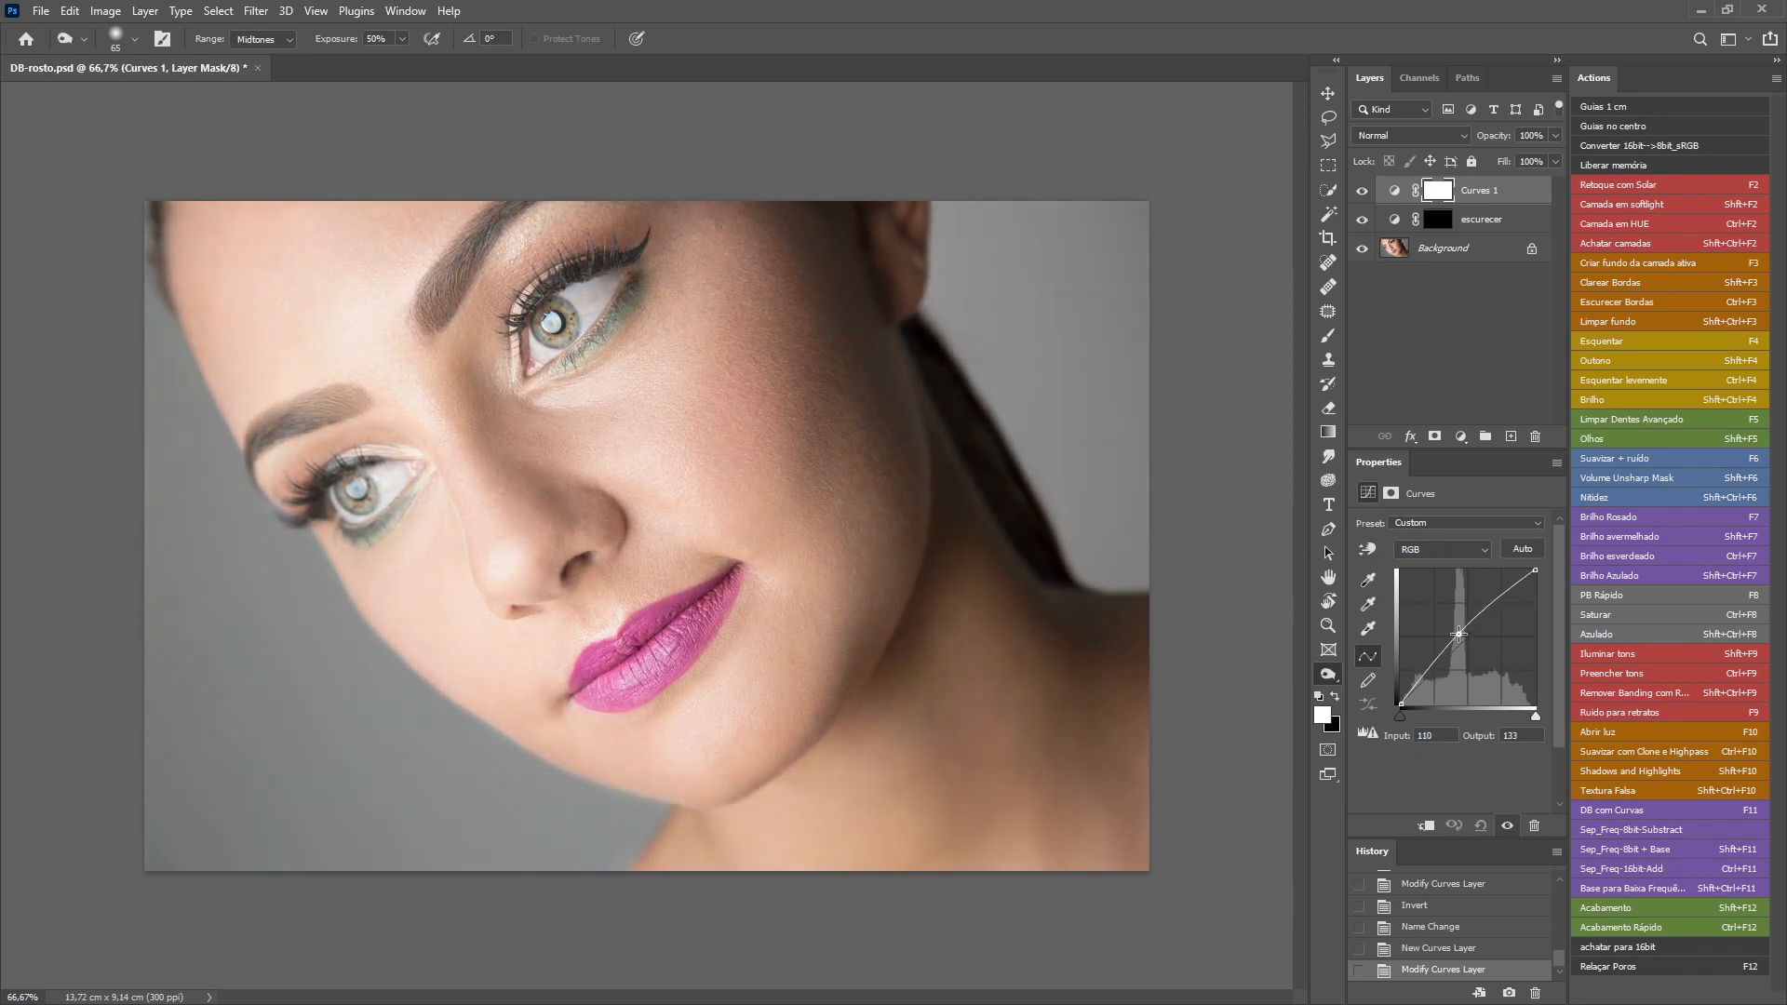
# Rename the brightening curve layer clarear, invert its mask to black and deselect the layers.
pyautogui.doubleClick(1493, 190)
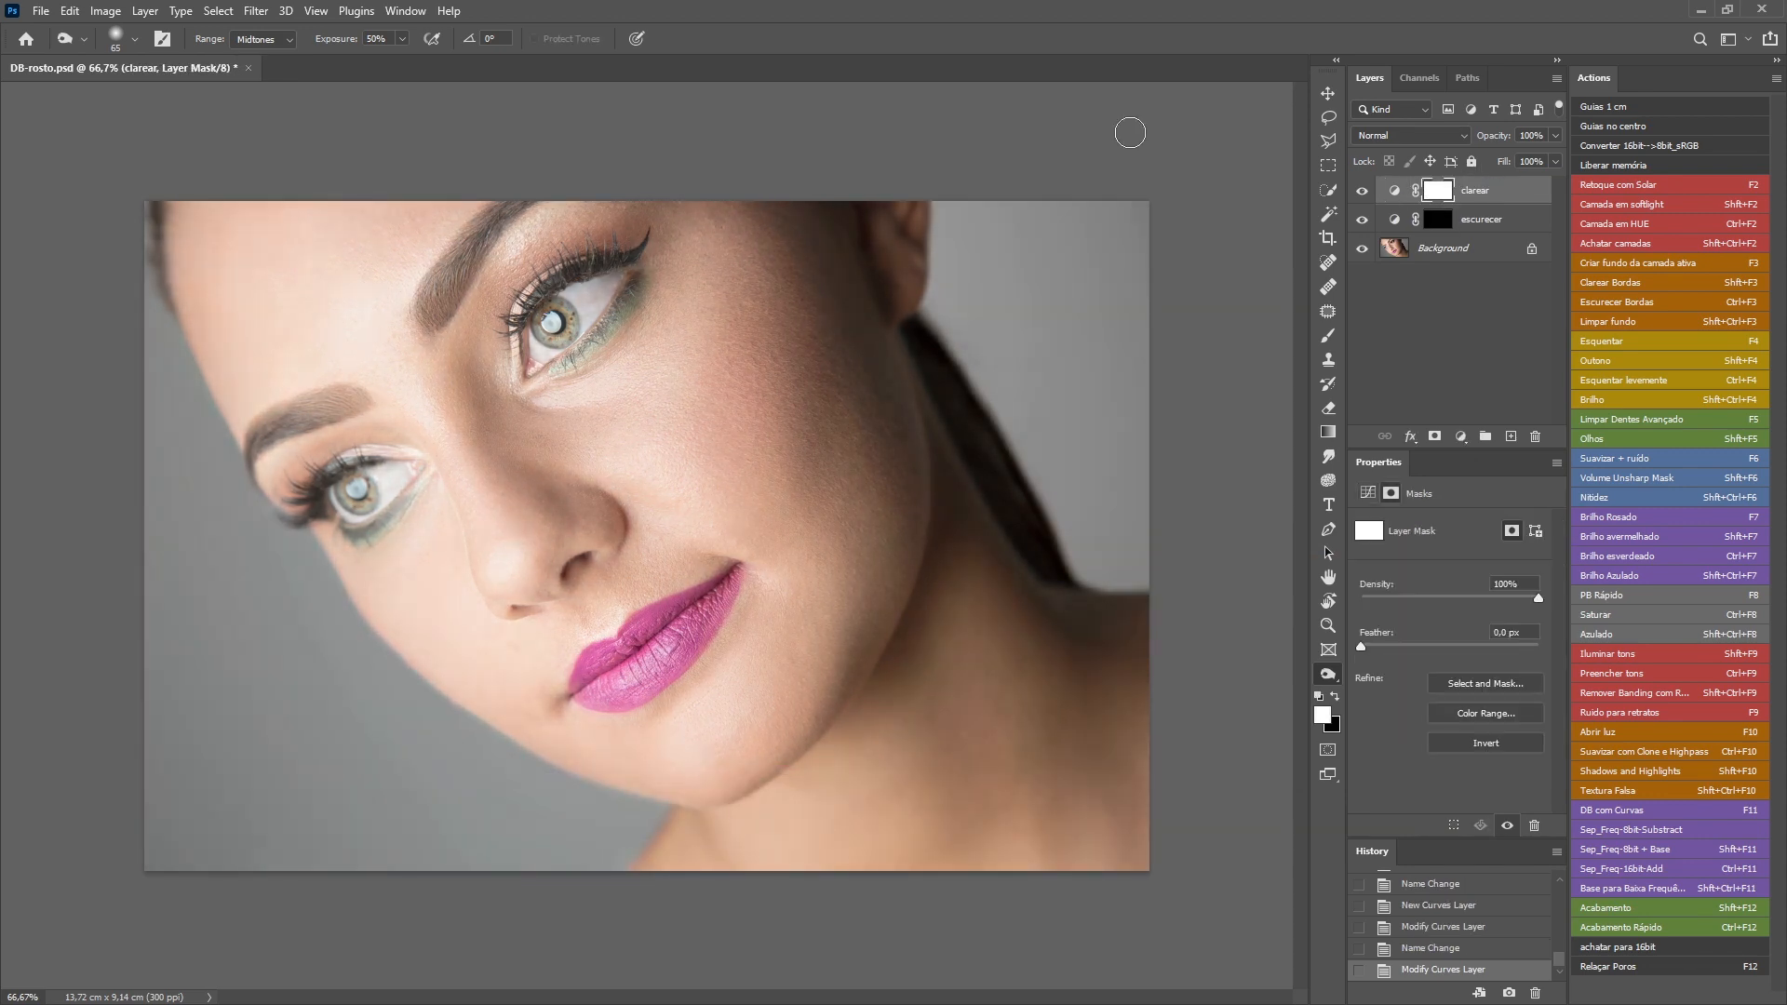
pyautogui.hotkey('ctrl', 'i')
pyautogui.press('v')
pyautogui.click(1463, 386)
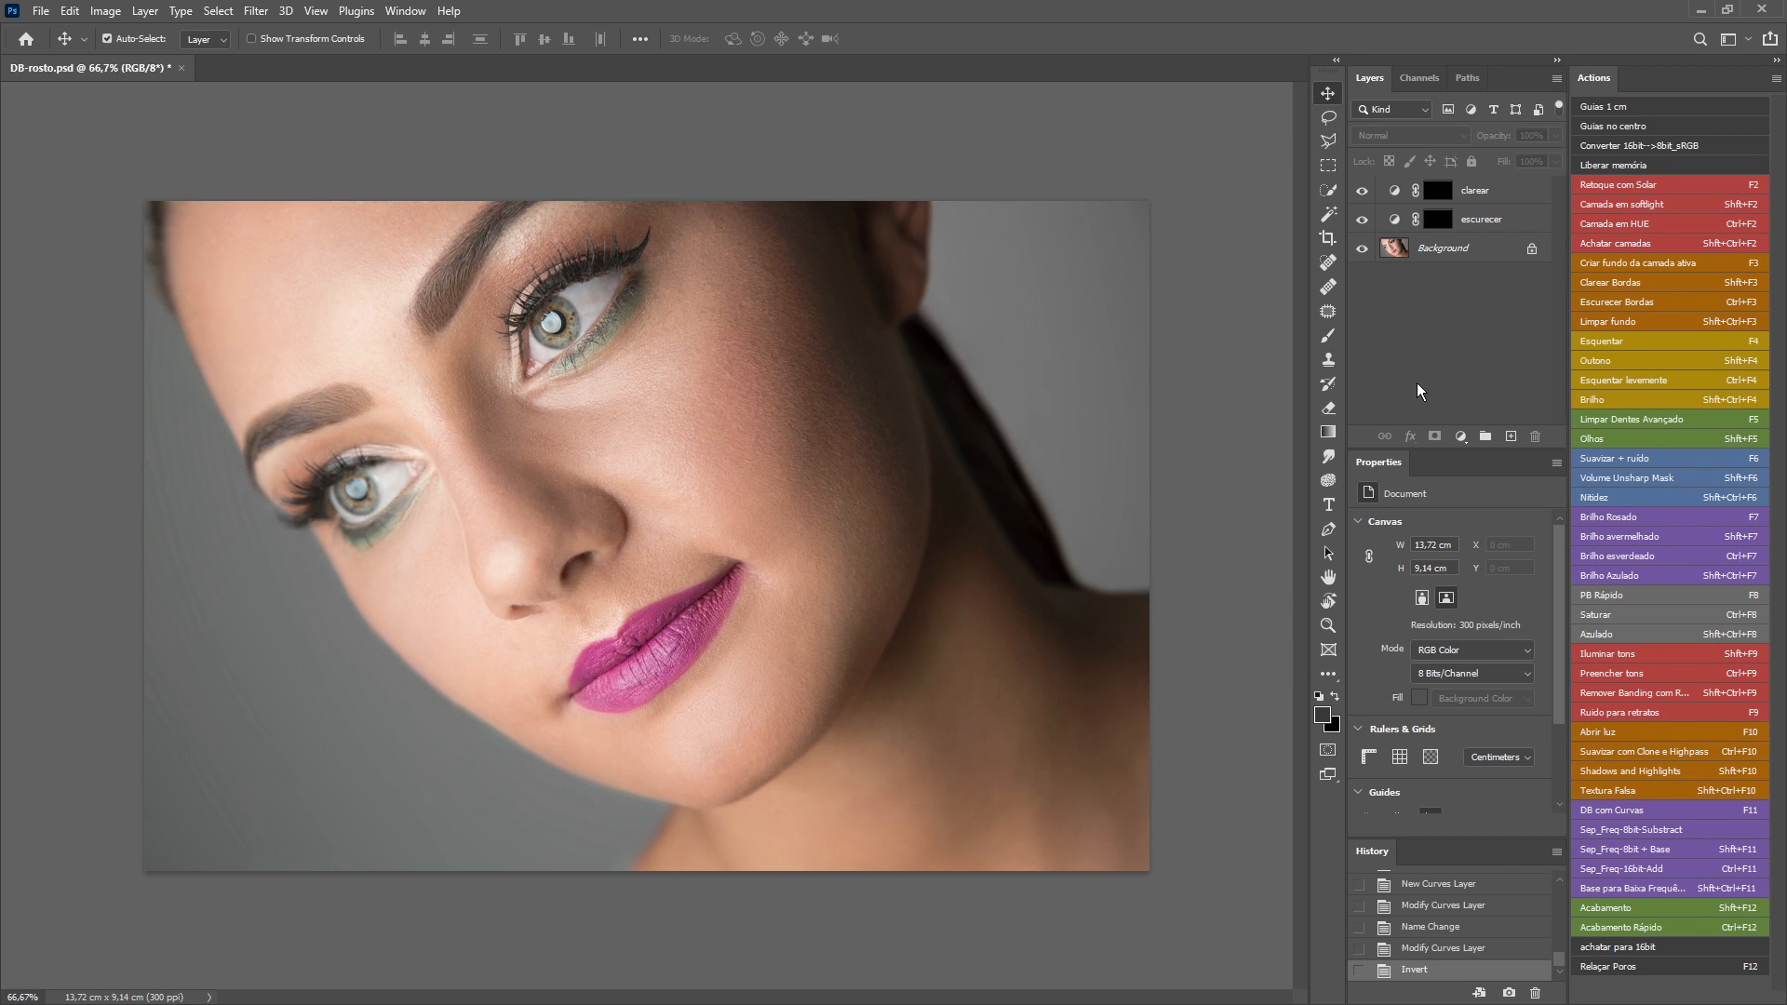
# Switch to the Brush tool with a soft tip at 0% hardness and 5% opacity.
pyautogui.click(1332, 338)
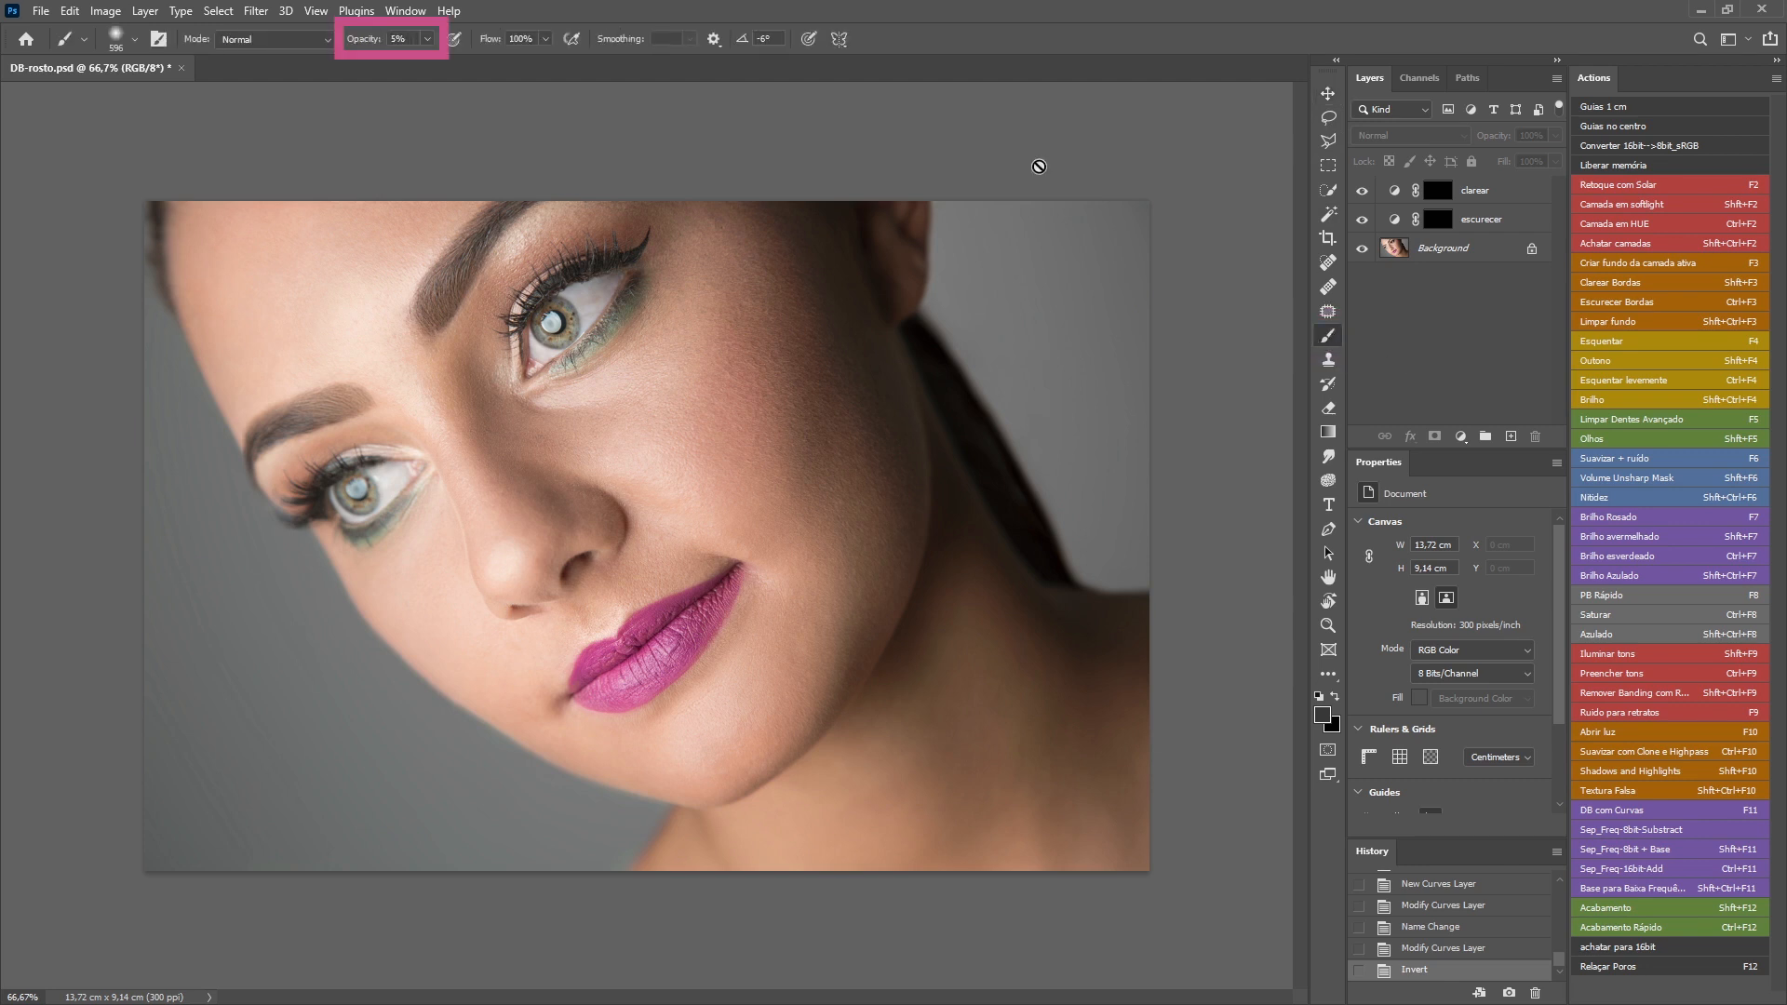
pyautogui.rightClick(621, 238)
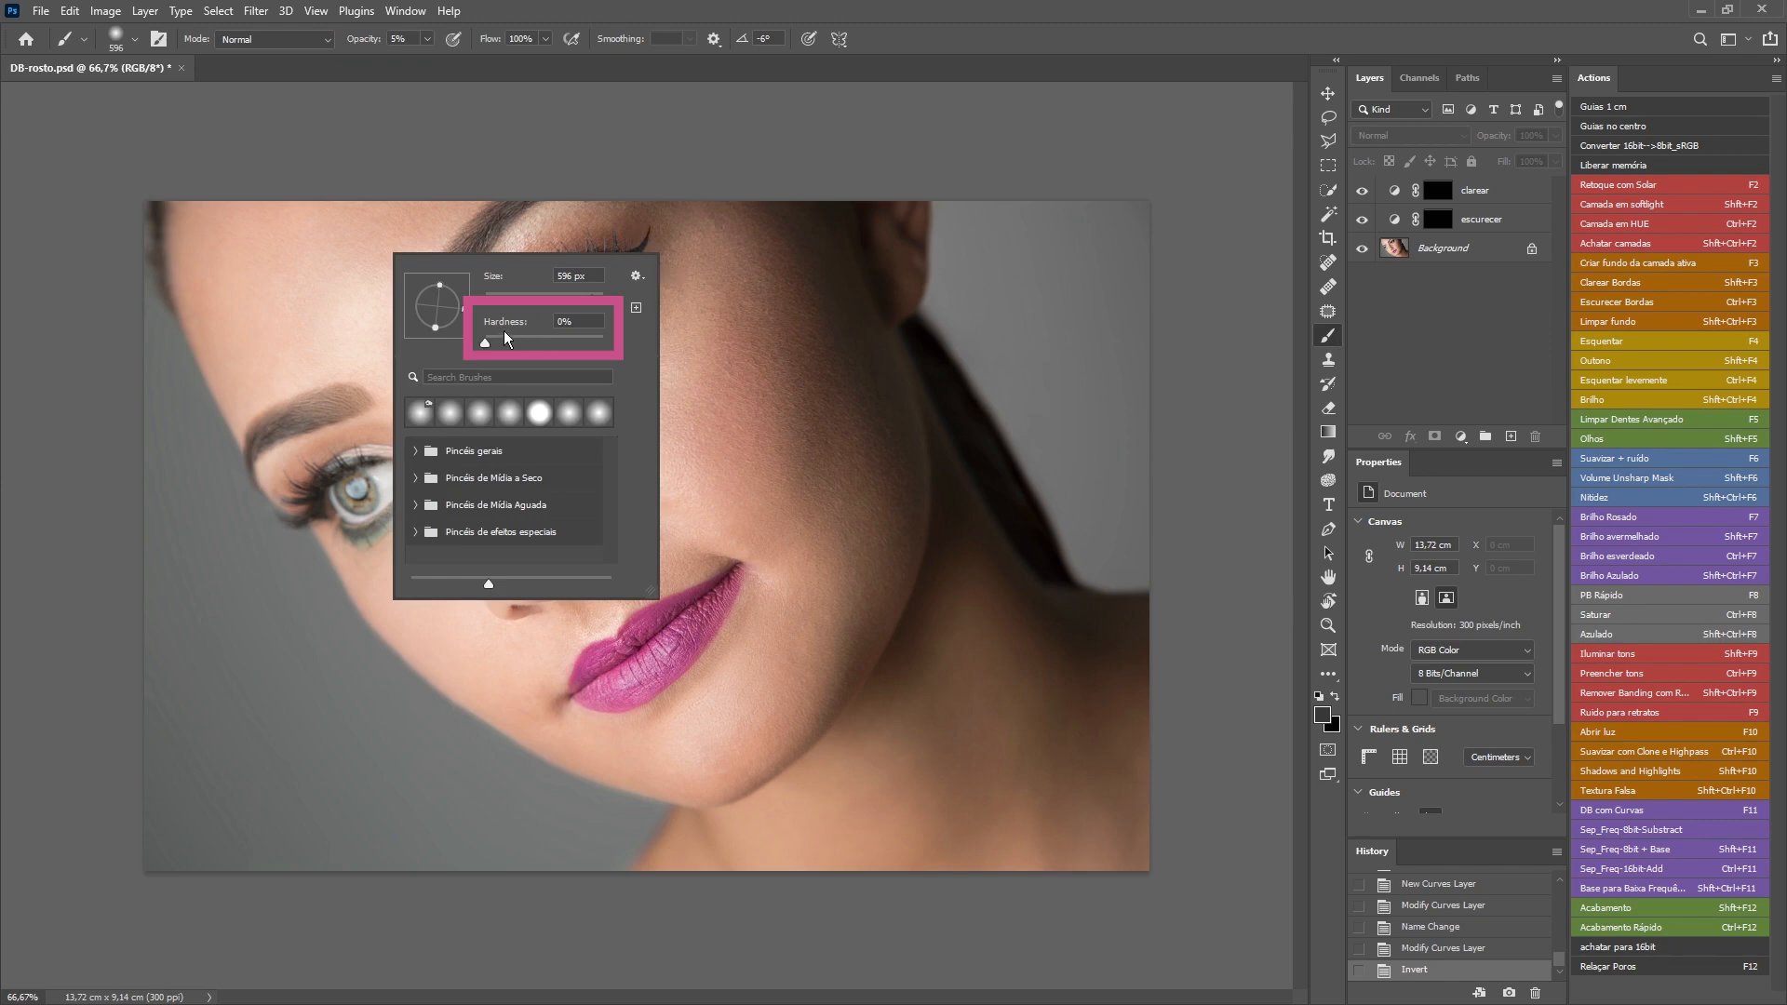
pyautogui.click(982, 48)
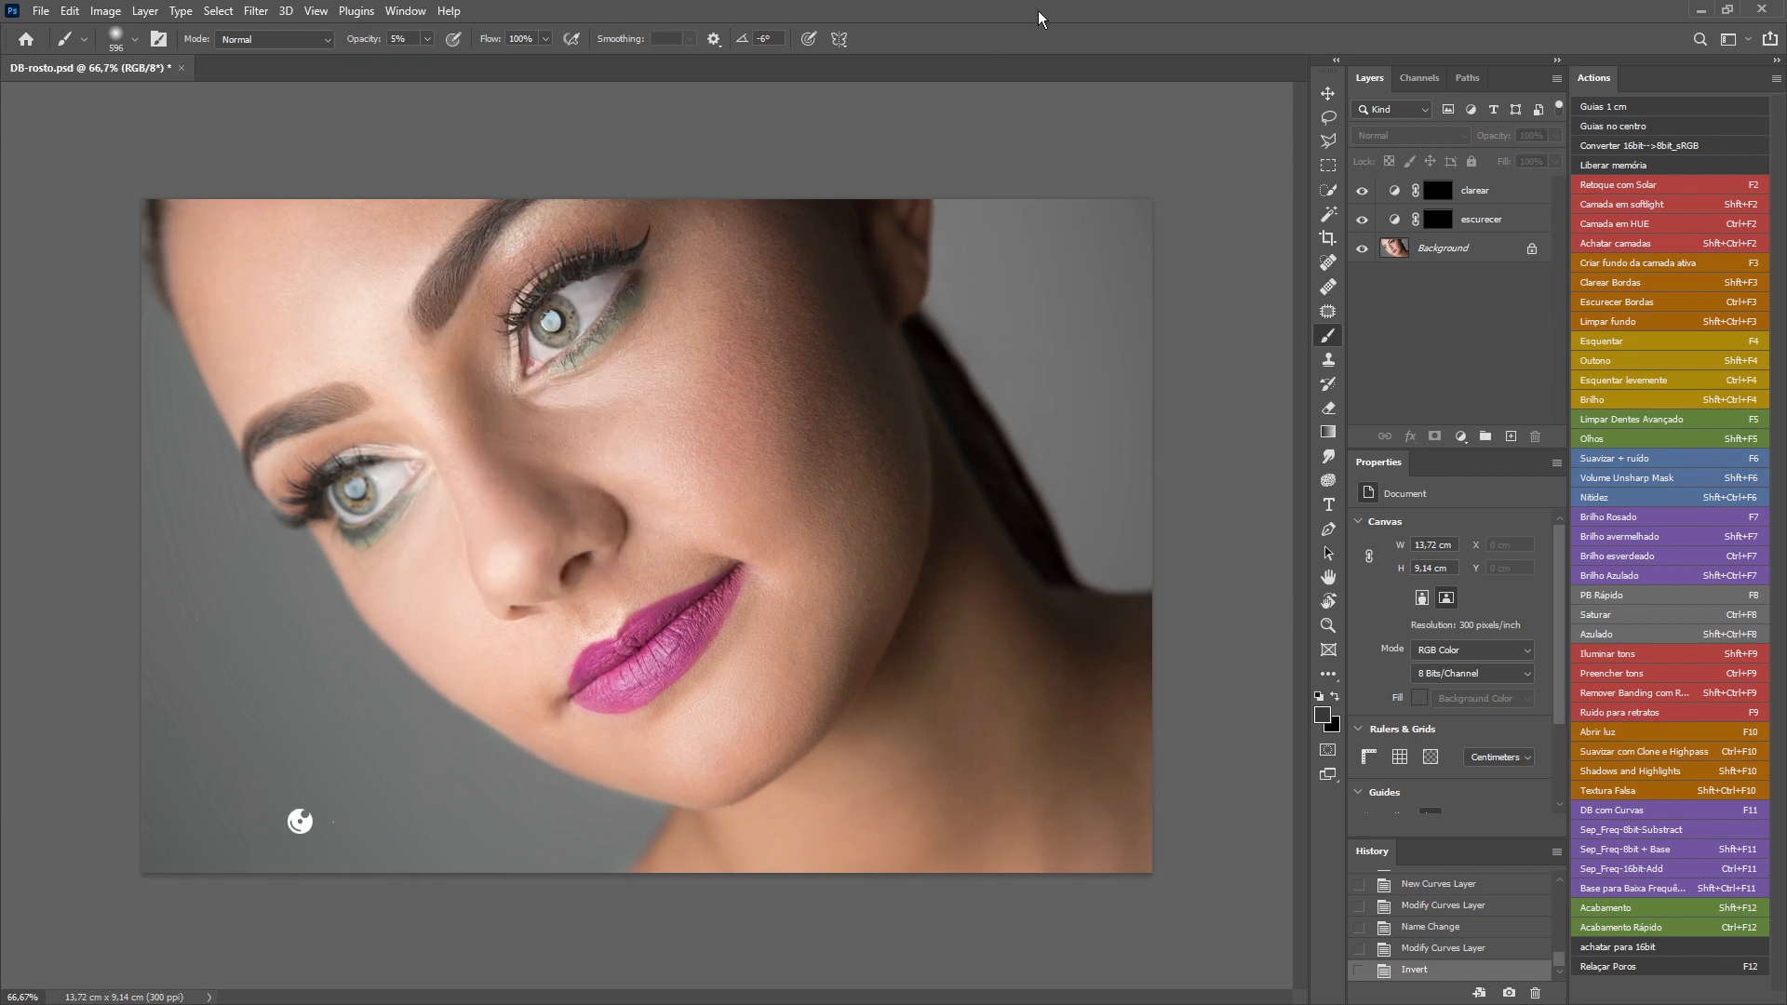
# Paint white on the escurecer mask over the sparse areas of the eyebrow with a small 5% opacity brush.
pyautogui.hotkey('ctrl', '+')
pyautogui.moveTo(567, 407); pyautogui.dragTo(997, 484)
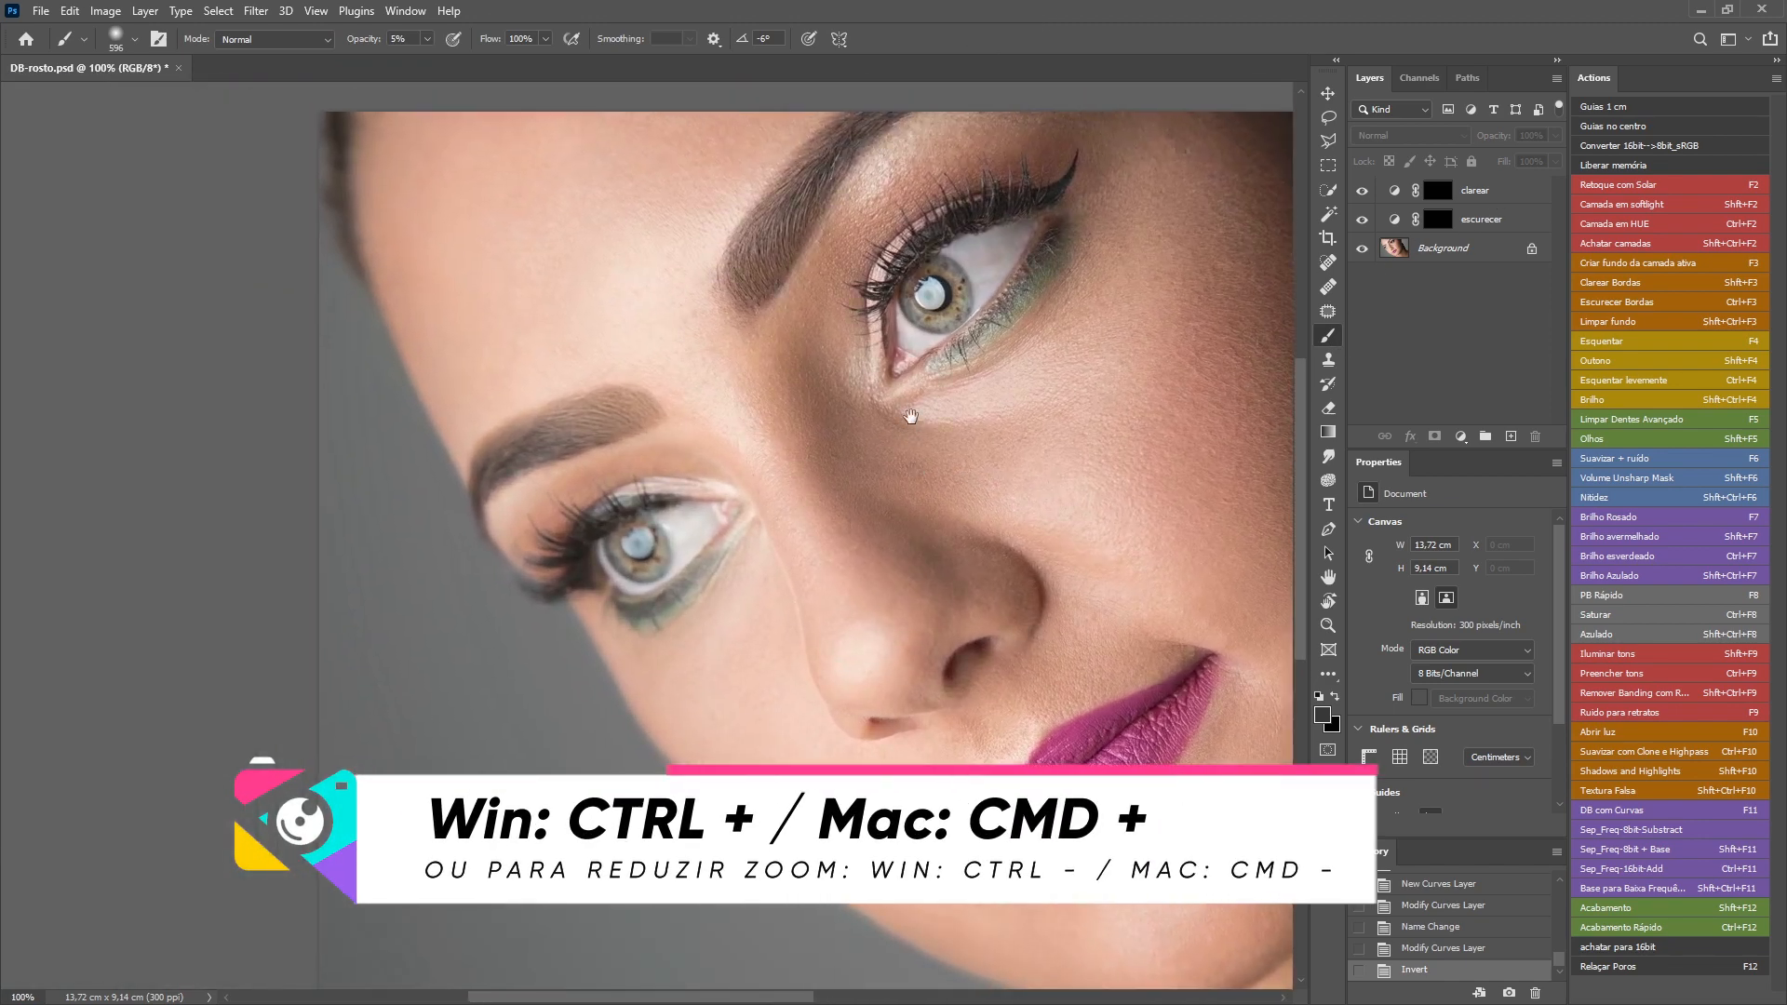
pyautogui.hotkey('ctrl', '+')
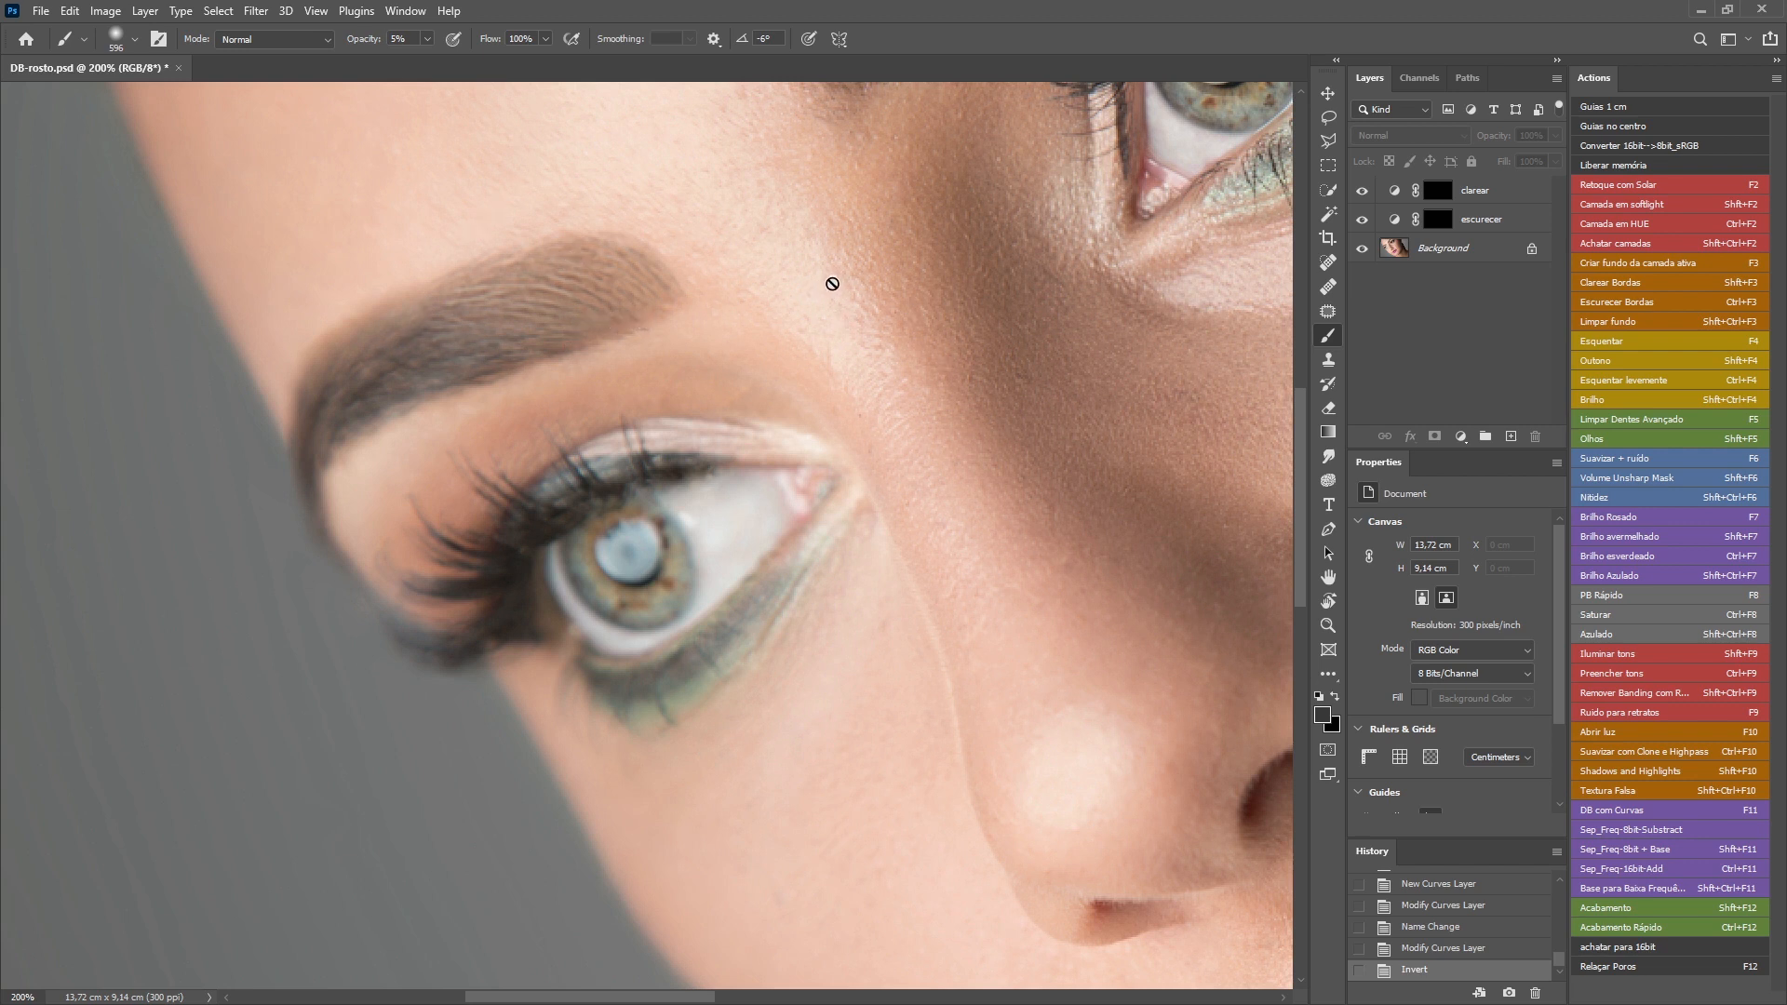
pyautogui.press('r')
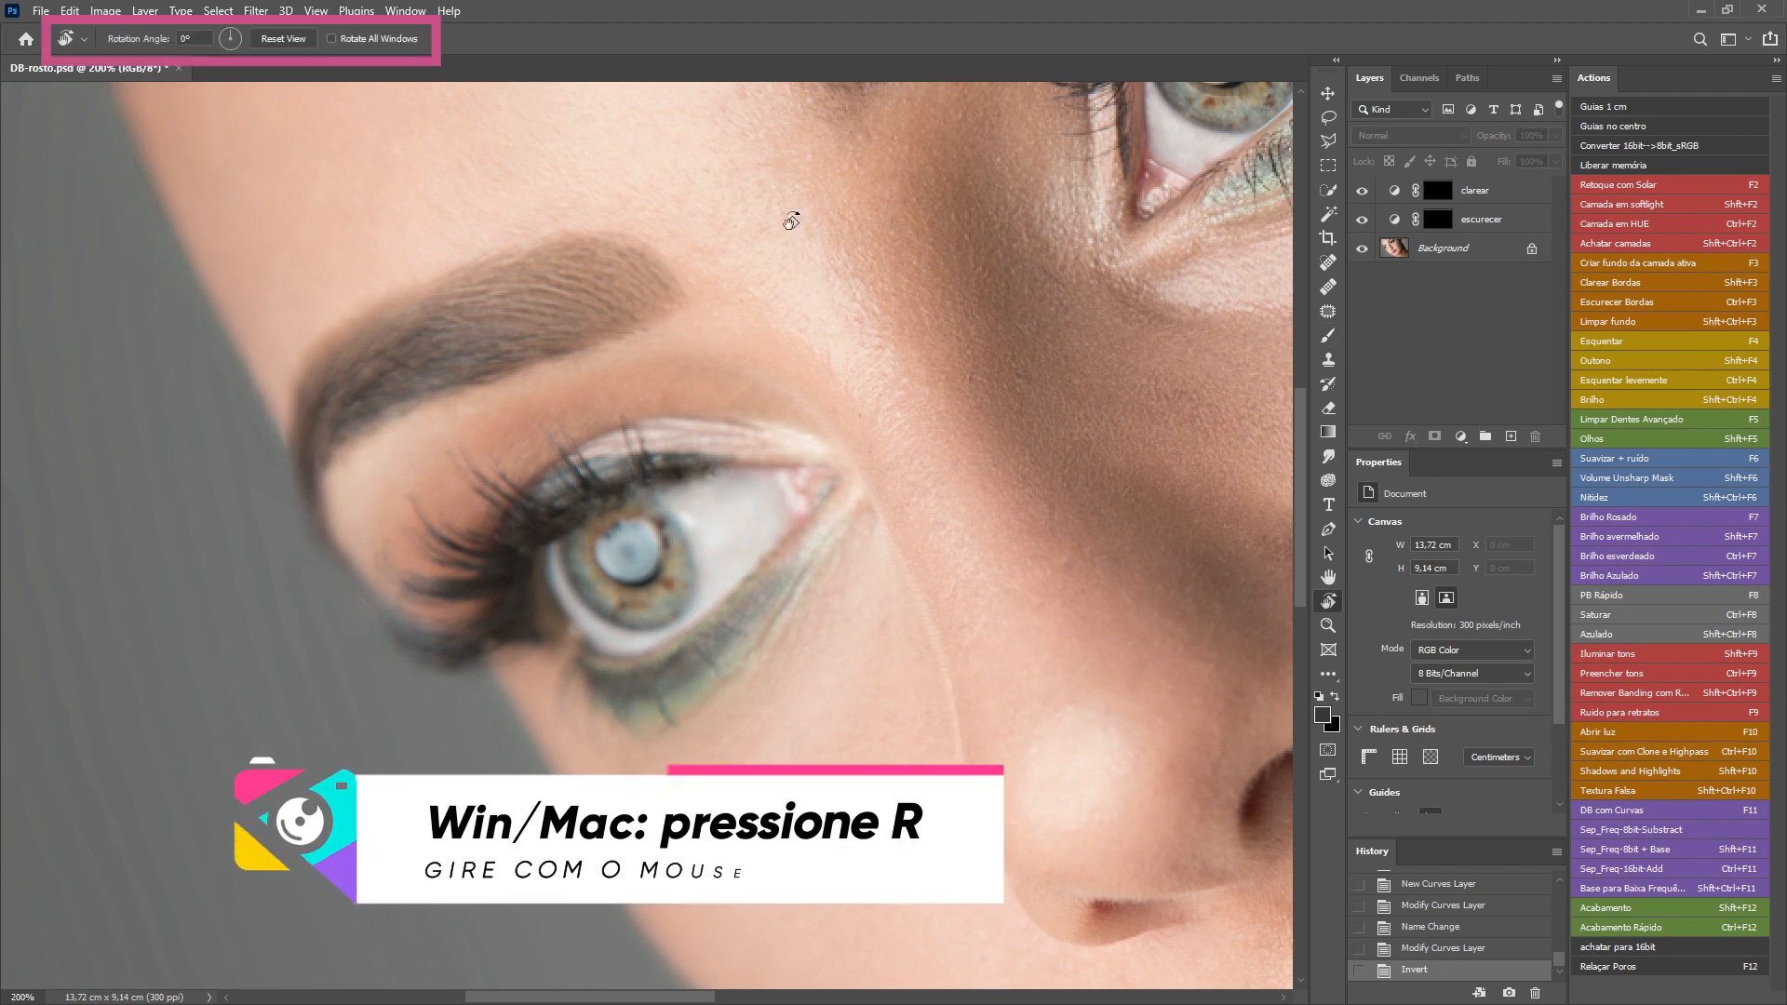
pyautogui.moveTo(790, 221); pyautogui.dragTo(937, 434)
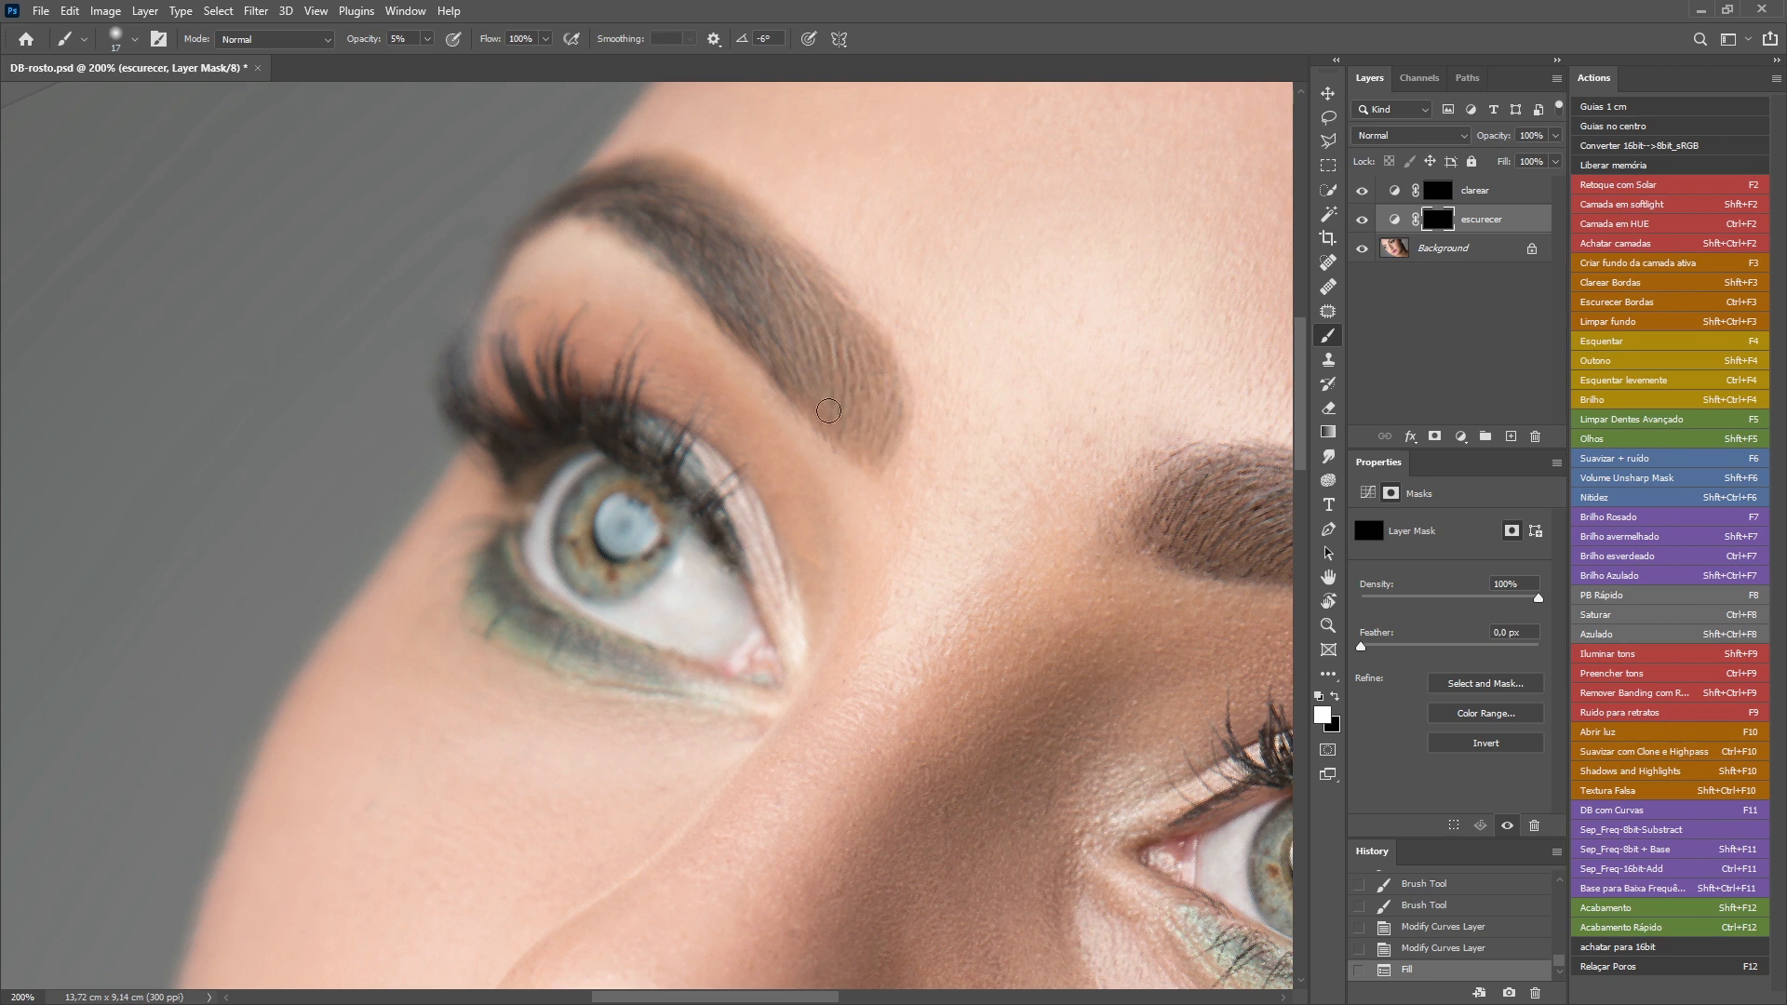
pyautogui.moveTo(849, 373)
pyautogui.mouseDown()
pyautogui.moveTo(866, 438)
pyautogui.moveTo(874, 403)
pyautogui.mouseUp()
pyautogui.moveTo(811, 272)
pyautogui.mouseDown()
pyautogui.moveTo(886, 426)
pyautogui.moveTo(835, 379)
pyautogui.moveTo(830, 298)
pyautogui.moveTo(884, 444)
pyautogui.moveTo(870, 351)
pyautogui.moveTo(818, 271)
pyautogui.mouseUp()
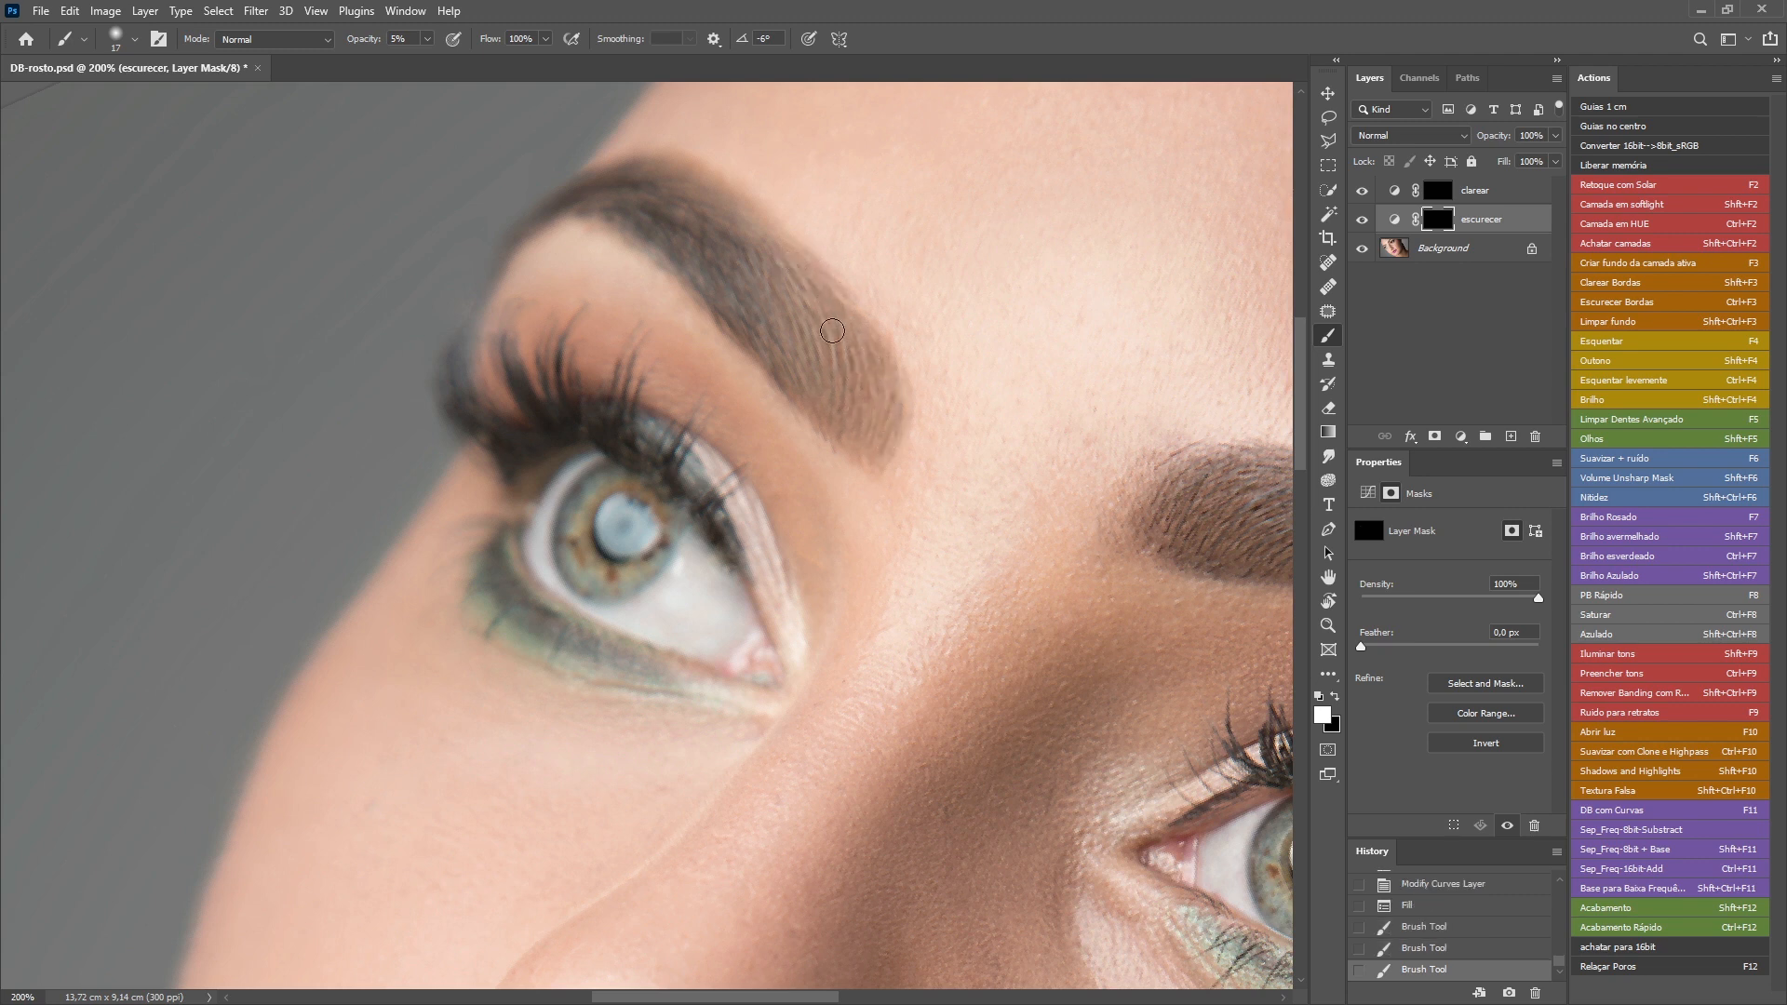
pyautogui.moveTo(853, 410); pyautogui.dragTo(875, 450)
pyautogui.moveTo(875, 450)
pyautogui.mouseDown()
pyautogui.moveTo(863, 346)
pyautogui.moveTo(760, 226)
pyautogui.mouseUp()
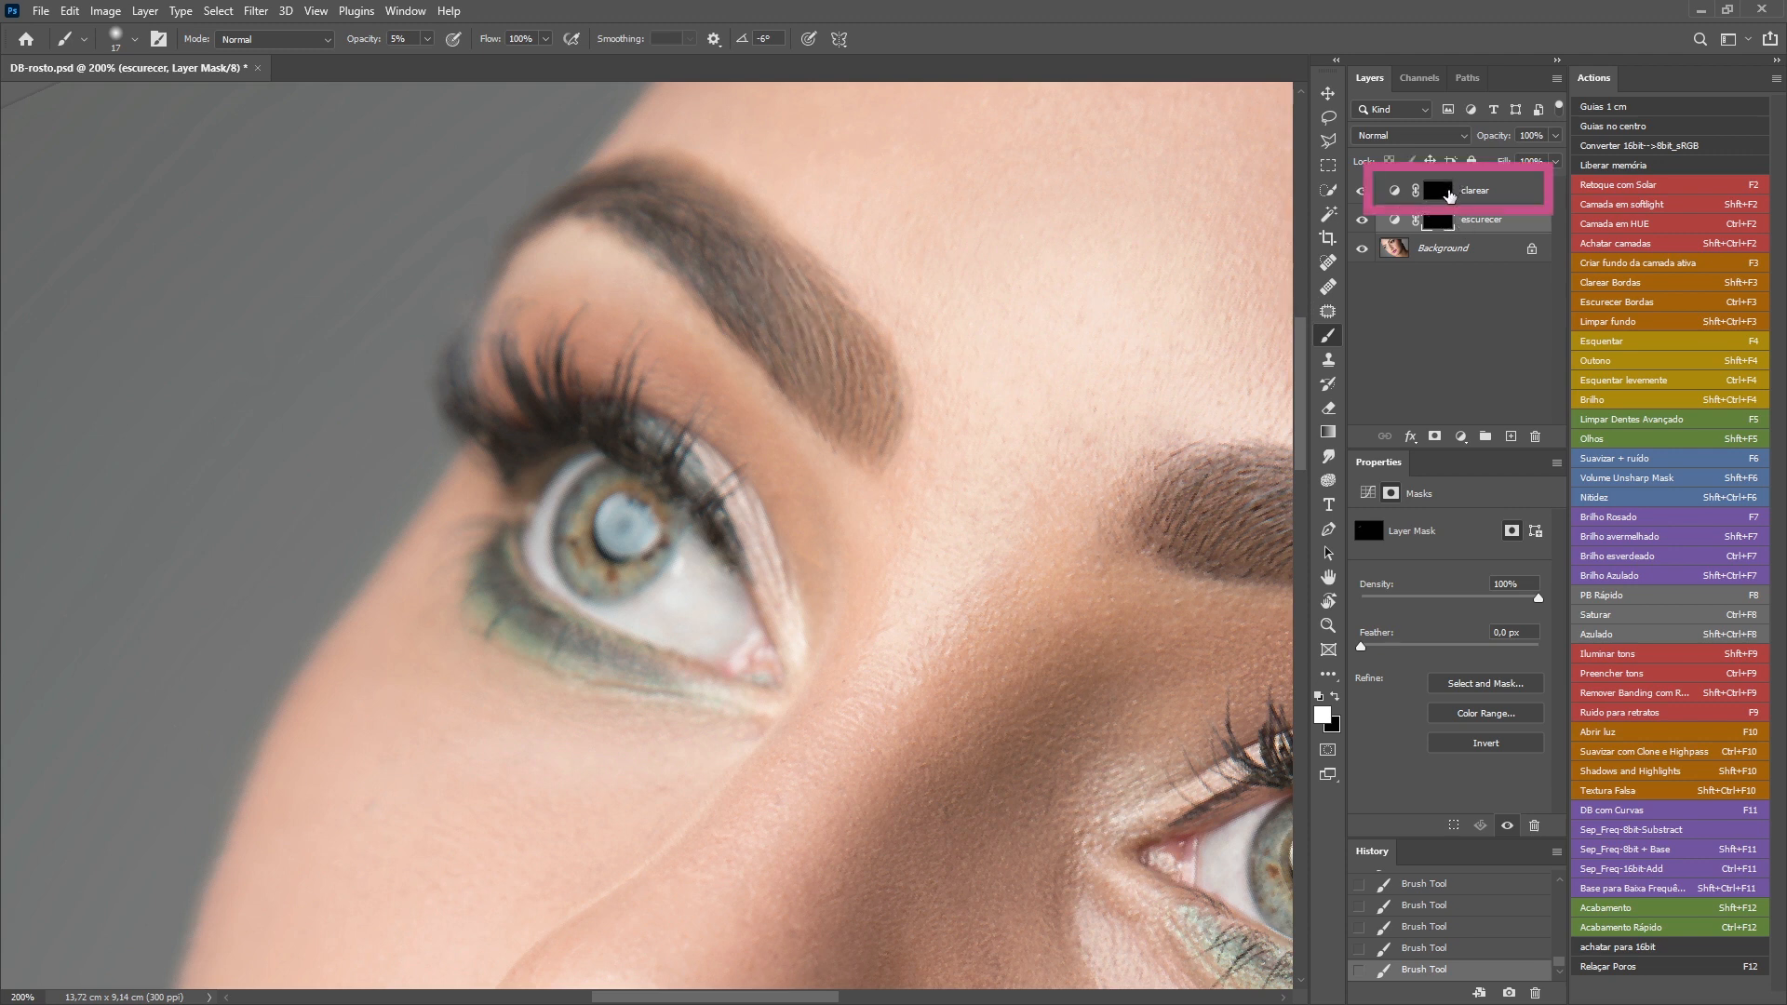
# Compare the retouch with the original and darken the inner eyebrow further on the escurecer mask at 10% brush opacity.
pyautogui.click(1439, 191)
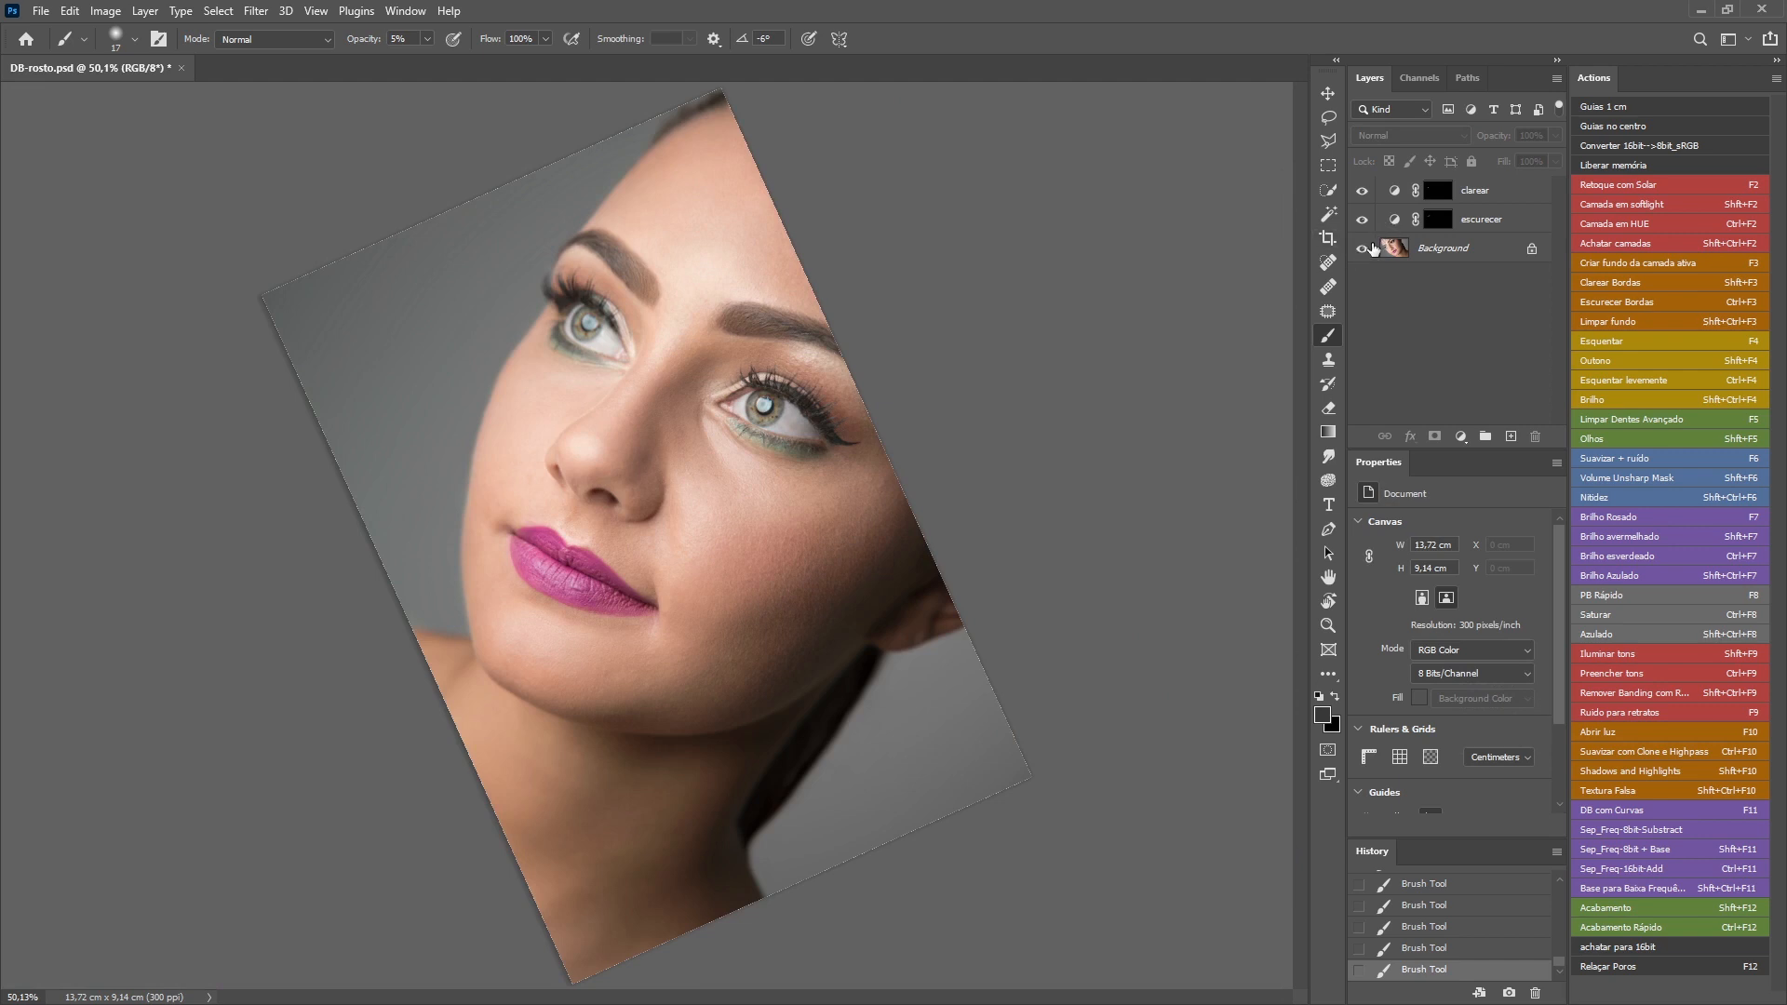
pyautogui.moveTo(1362, 221)
pyautogui.mouseDown()
pyautogui.moveTo(1353, 183)
pyautogui.moveTo(1363, 238)
pyautogui.mouseUp()
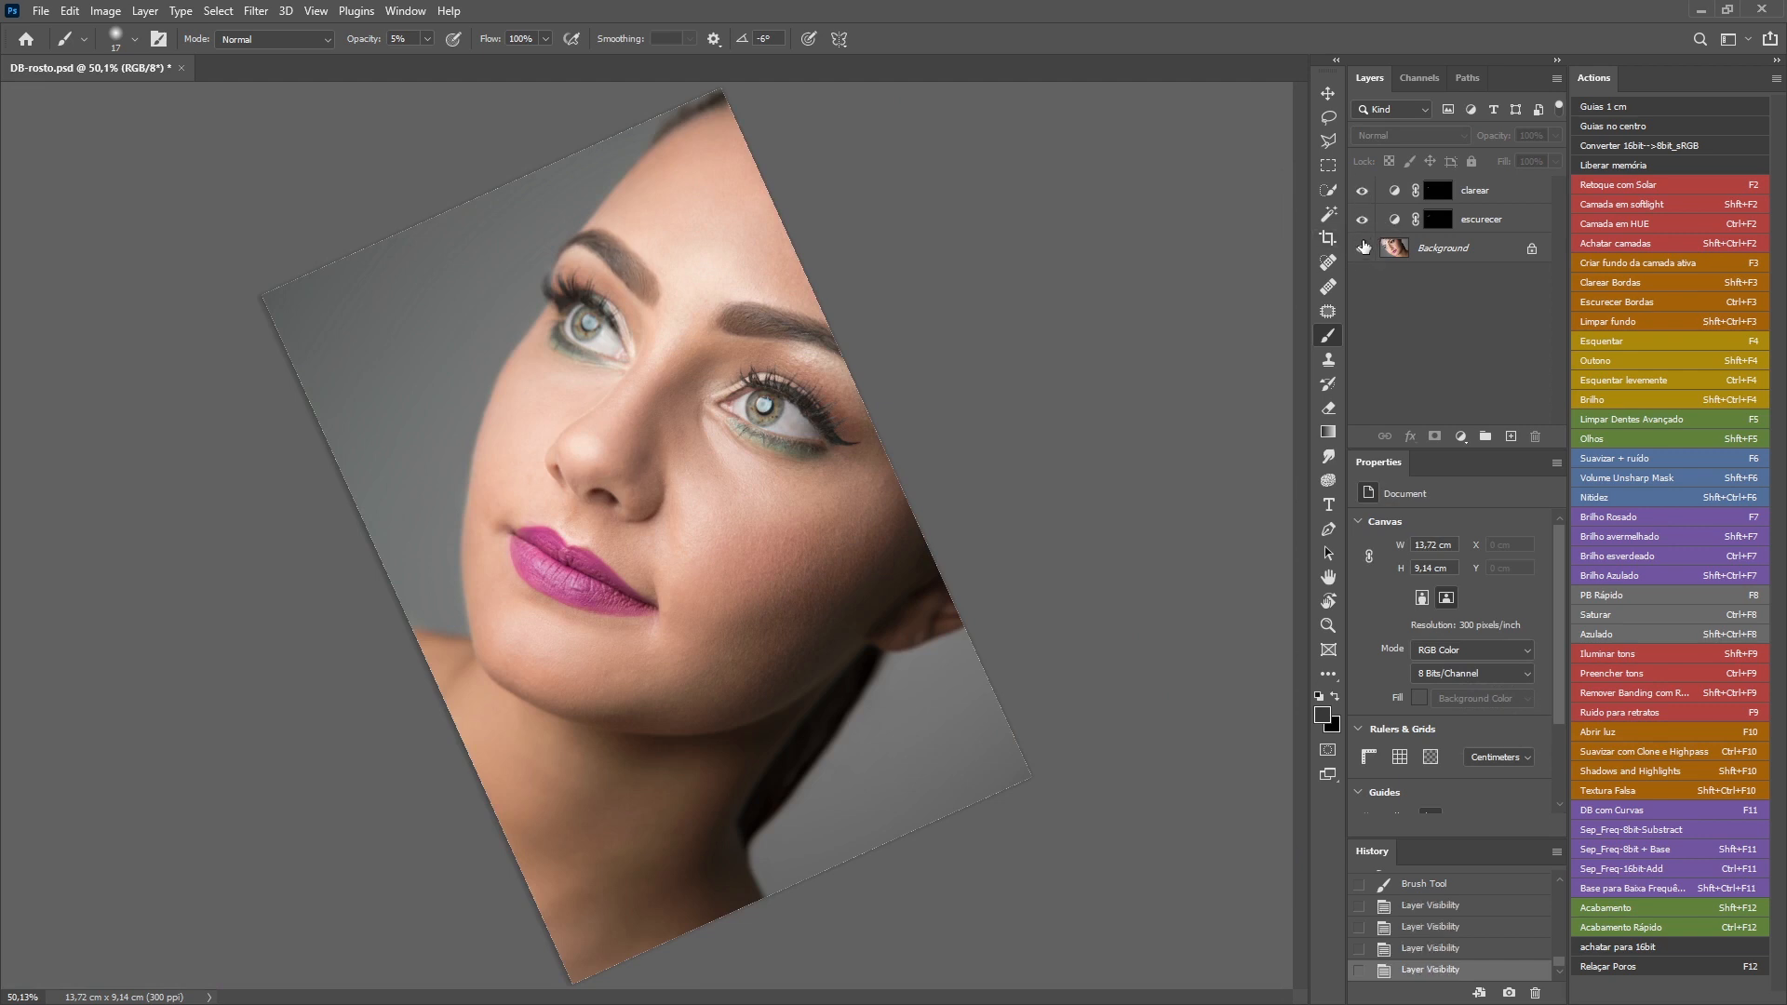
pyautogui.hotkey('ctrl', '+')
pyautogui.hotkey('ctrl', '+')
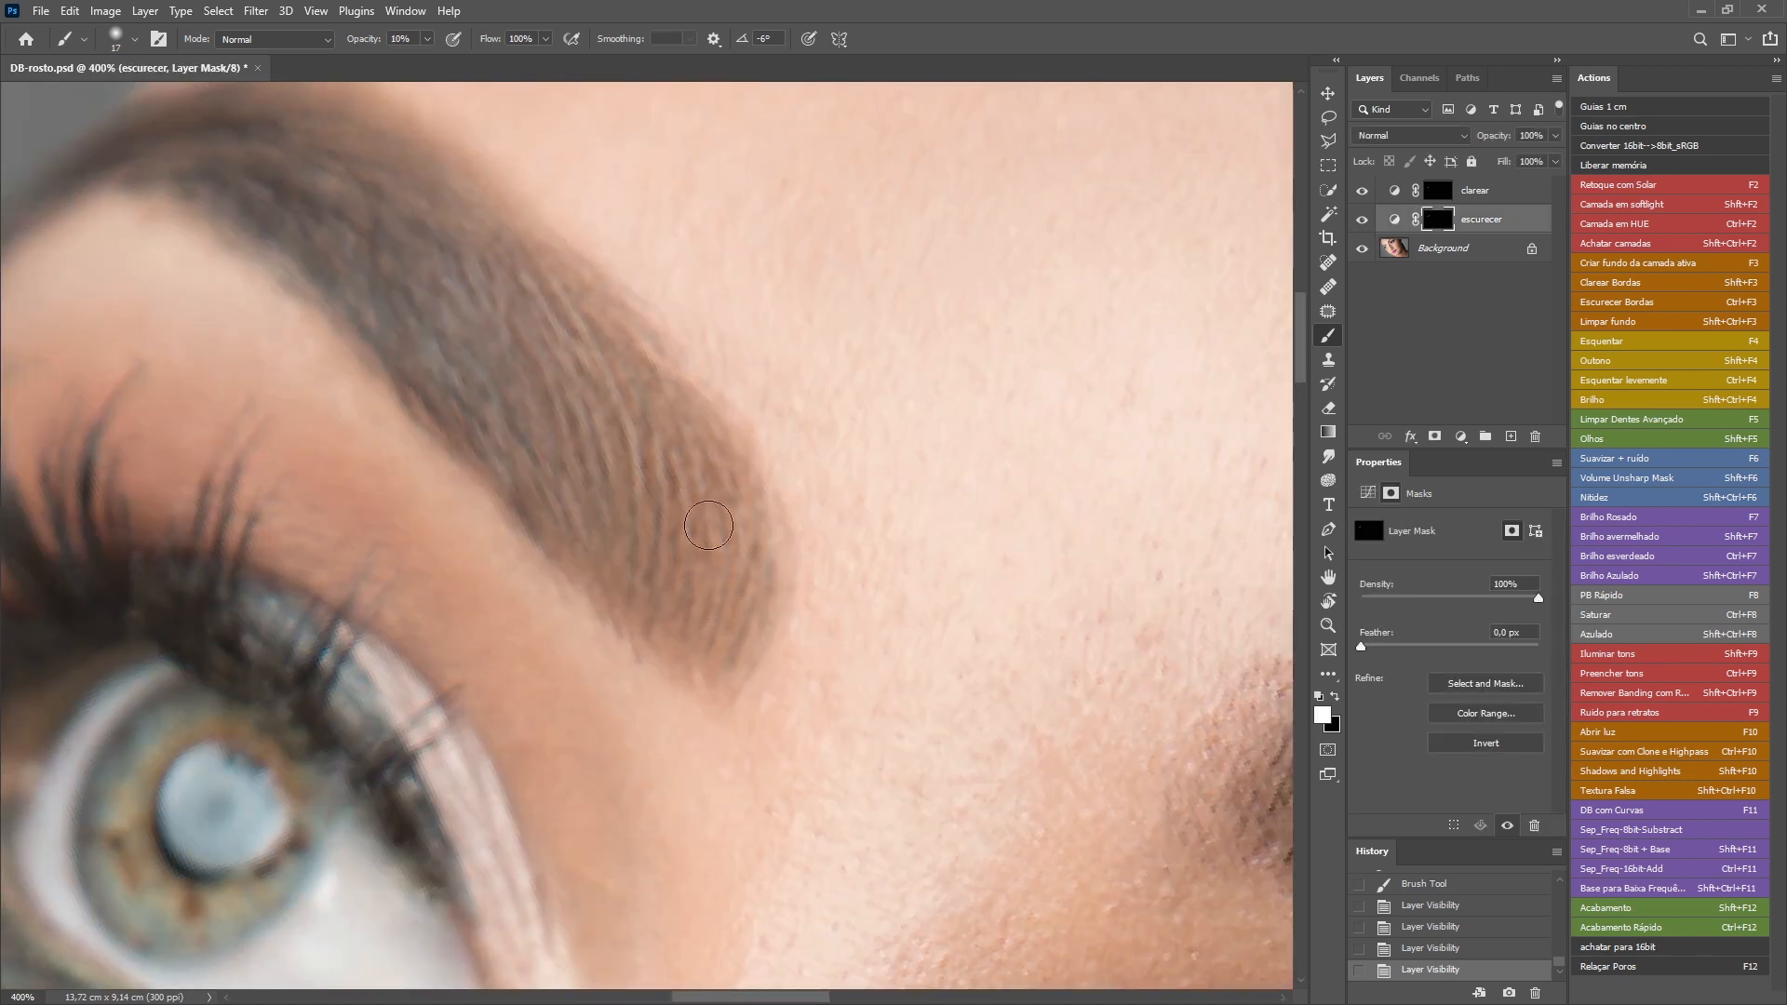
pyautogui.moveTo(633, 538); pyautogui.dragTo(672, 582)
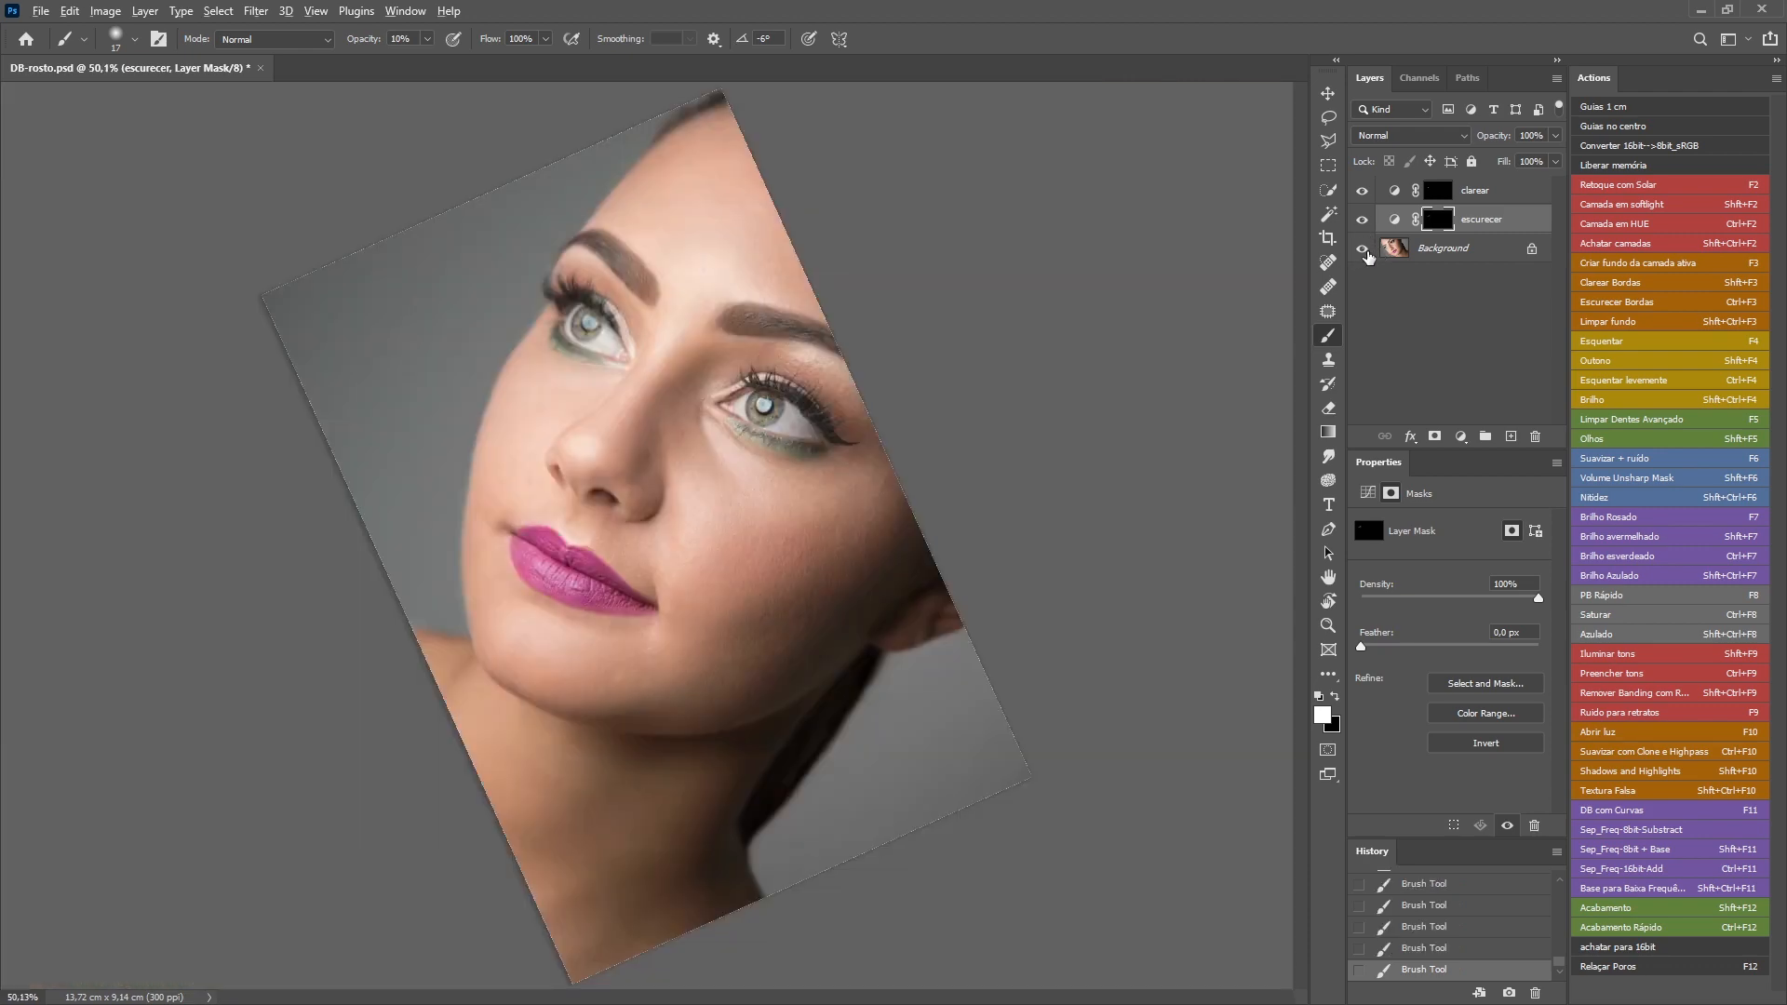
# Compare the portrait before and after by toggling the visibility of the clarear and escurecer layers.
pyautogui.keyDown('alt'); pyautogui.click(1365, 252); pyautogui.keyUp('alt')
pyautogui.keyDown('alt'); pyautogui.click(1367, 255); pyautogui.keyUp('alt')
pyautogui.click(1364, 191)
pyautogui.click(1365, 192)
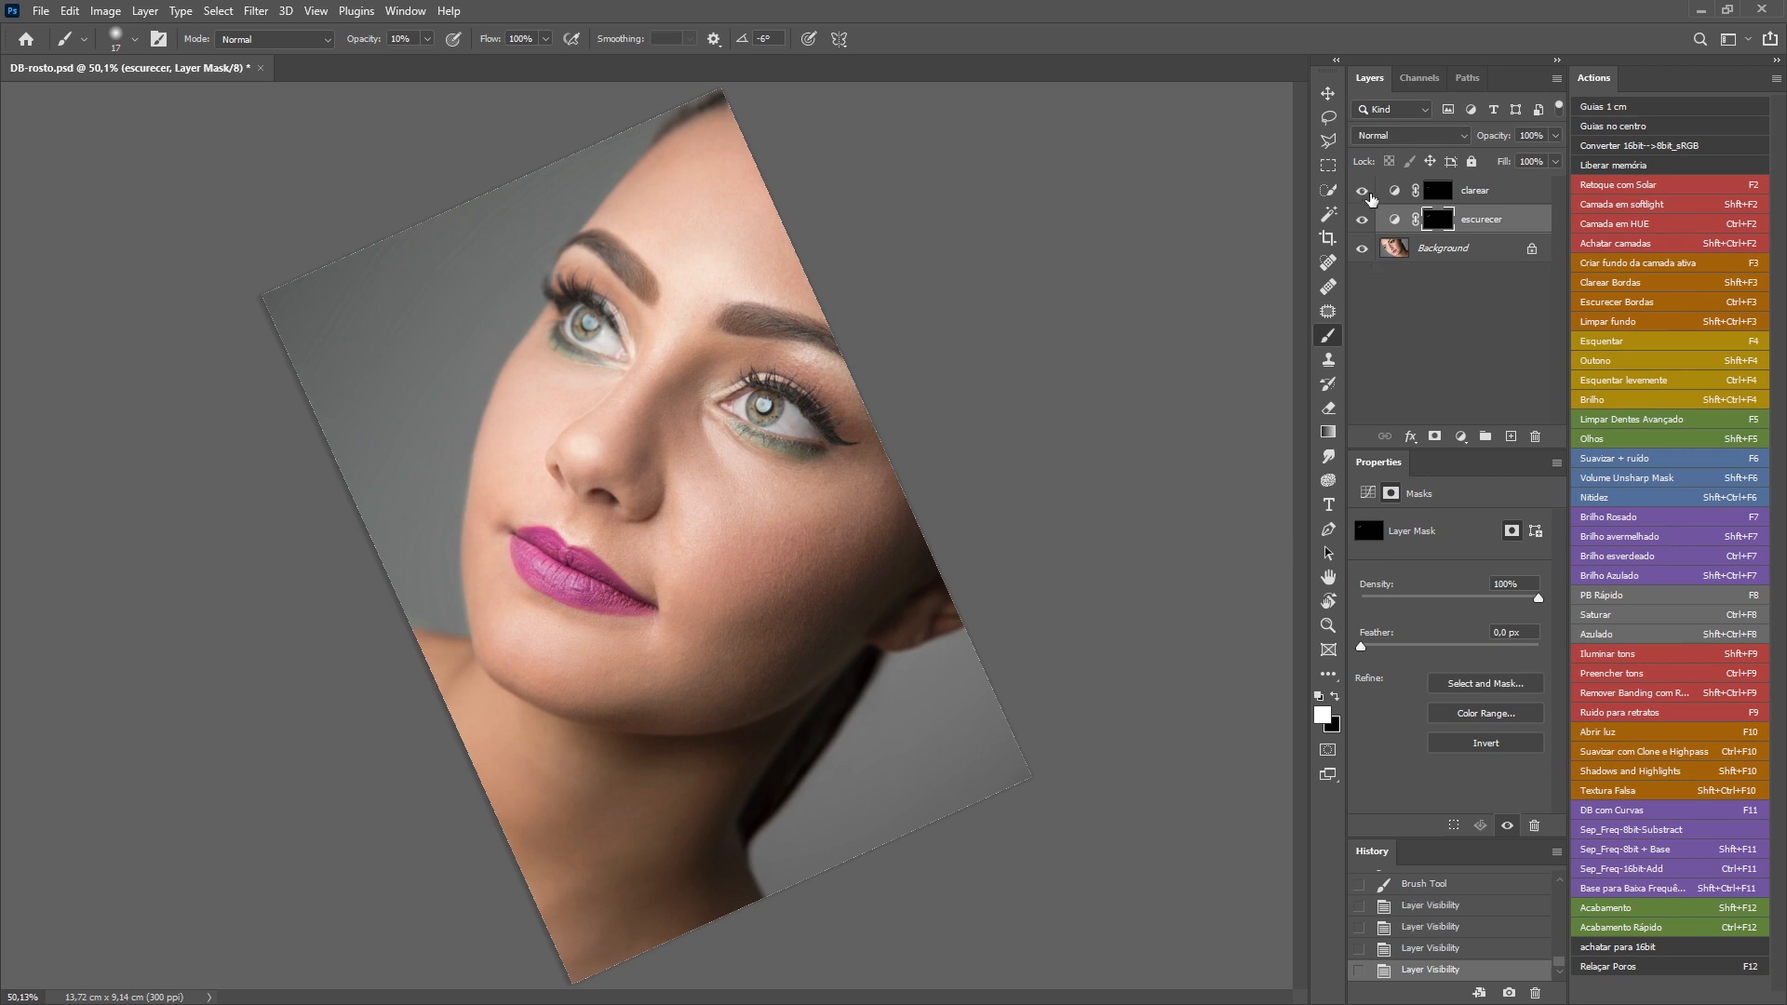
pyautogui.click(1365, 191)
pyautogui.click(1364, 194)
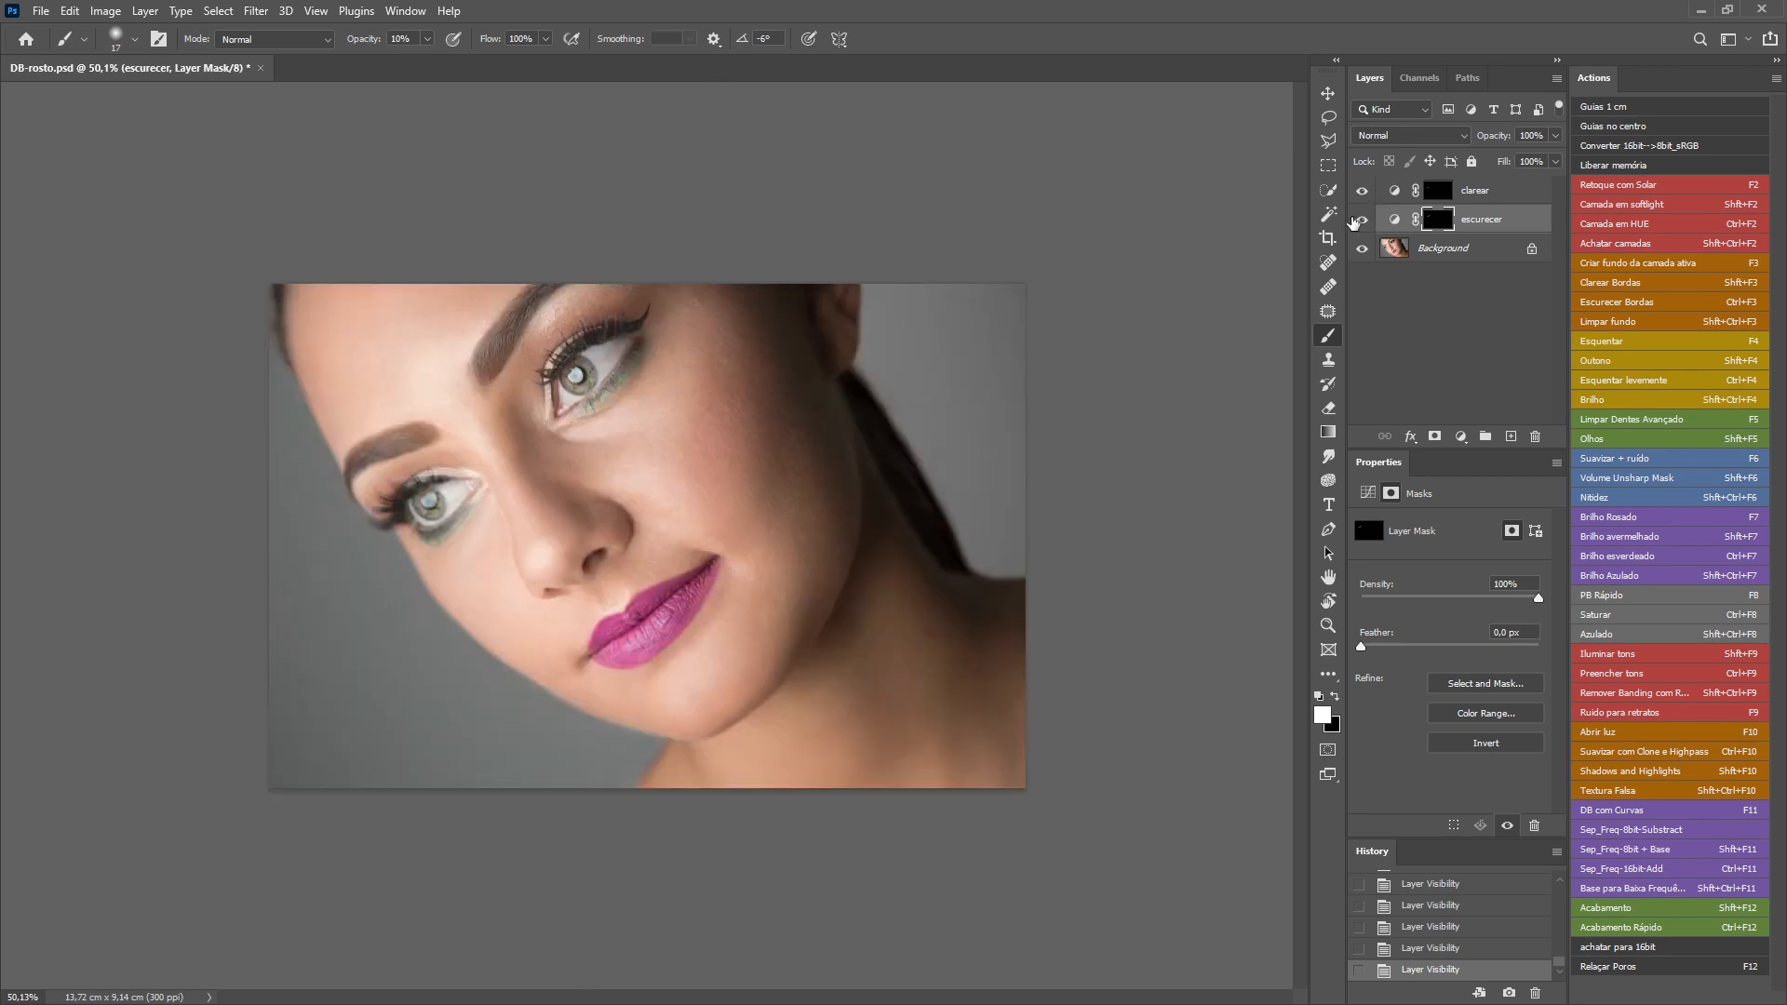
# Group the clarear and escurecer layers and name the group sobrancelhas.
pyautogui.hotkey('ctrl', '1')
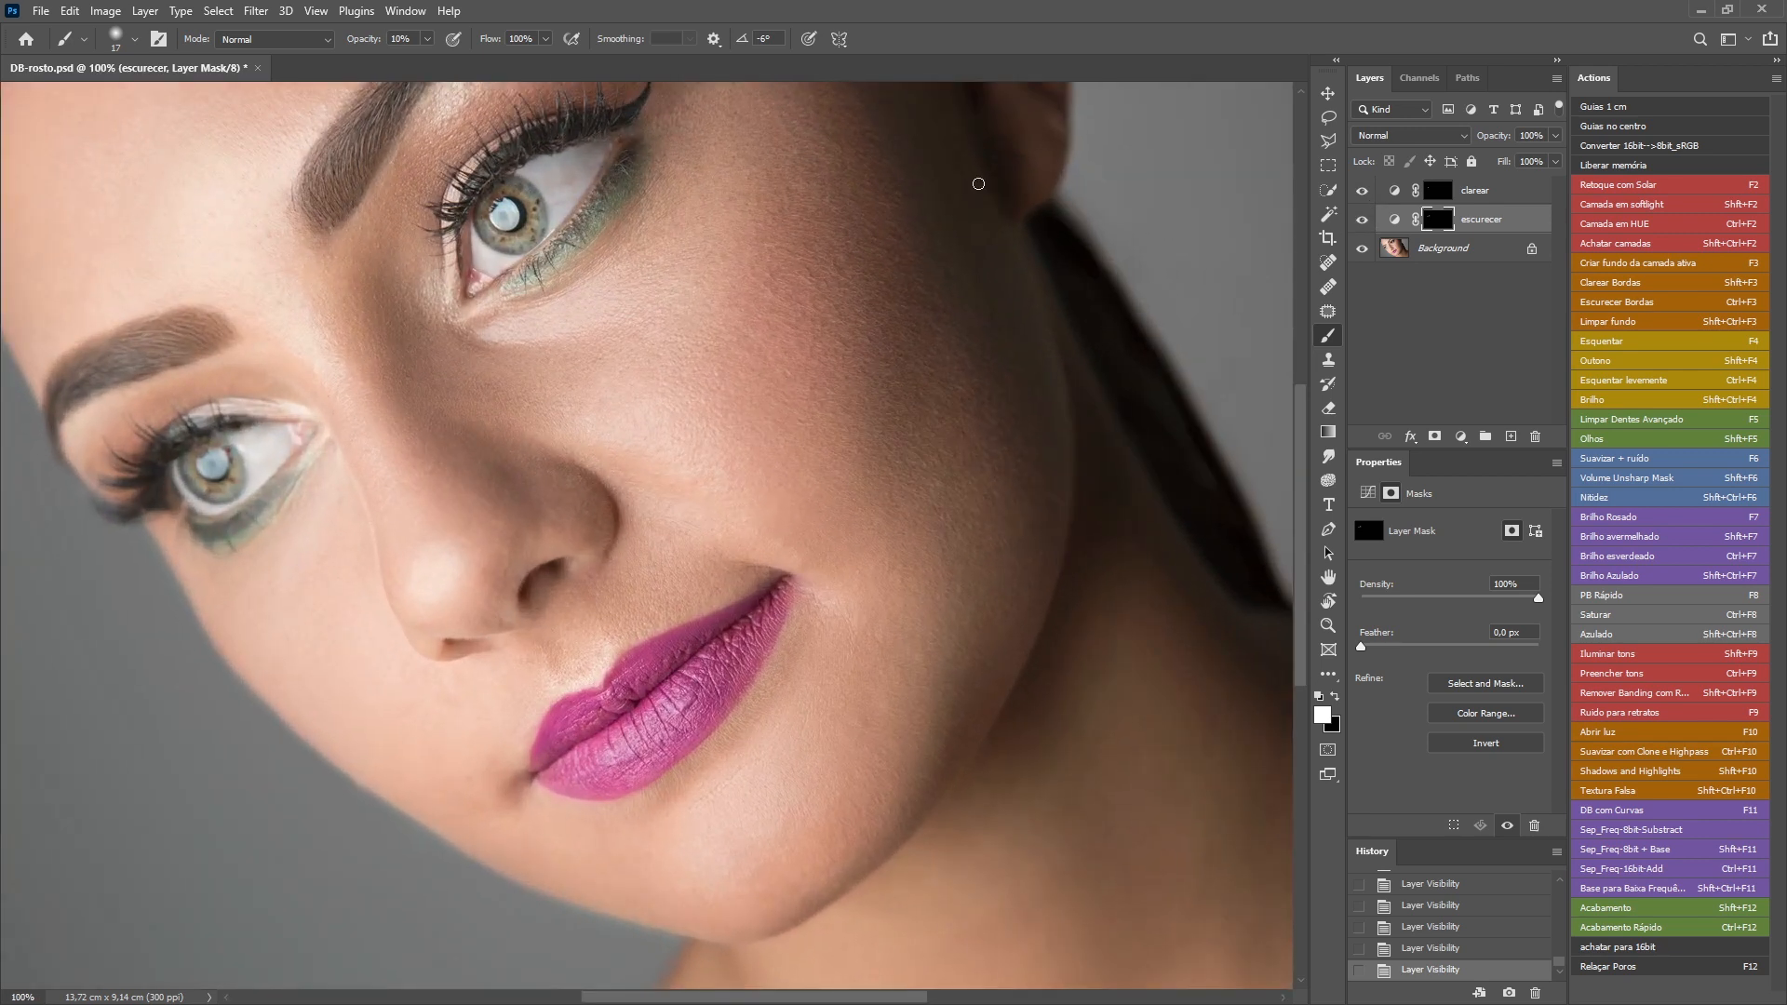
pyautogui.moveTo(832, 111); pyautogui.dragTo(866, 487)
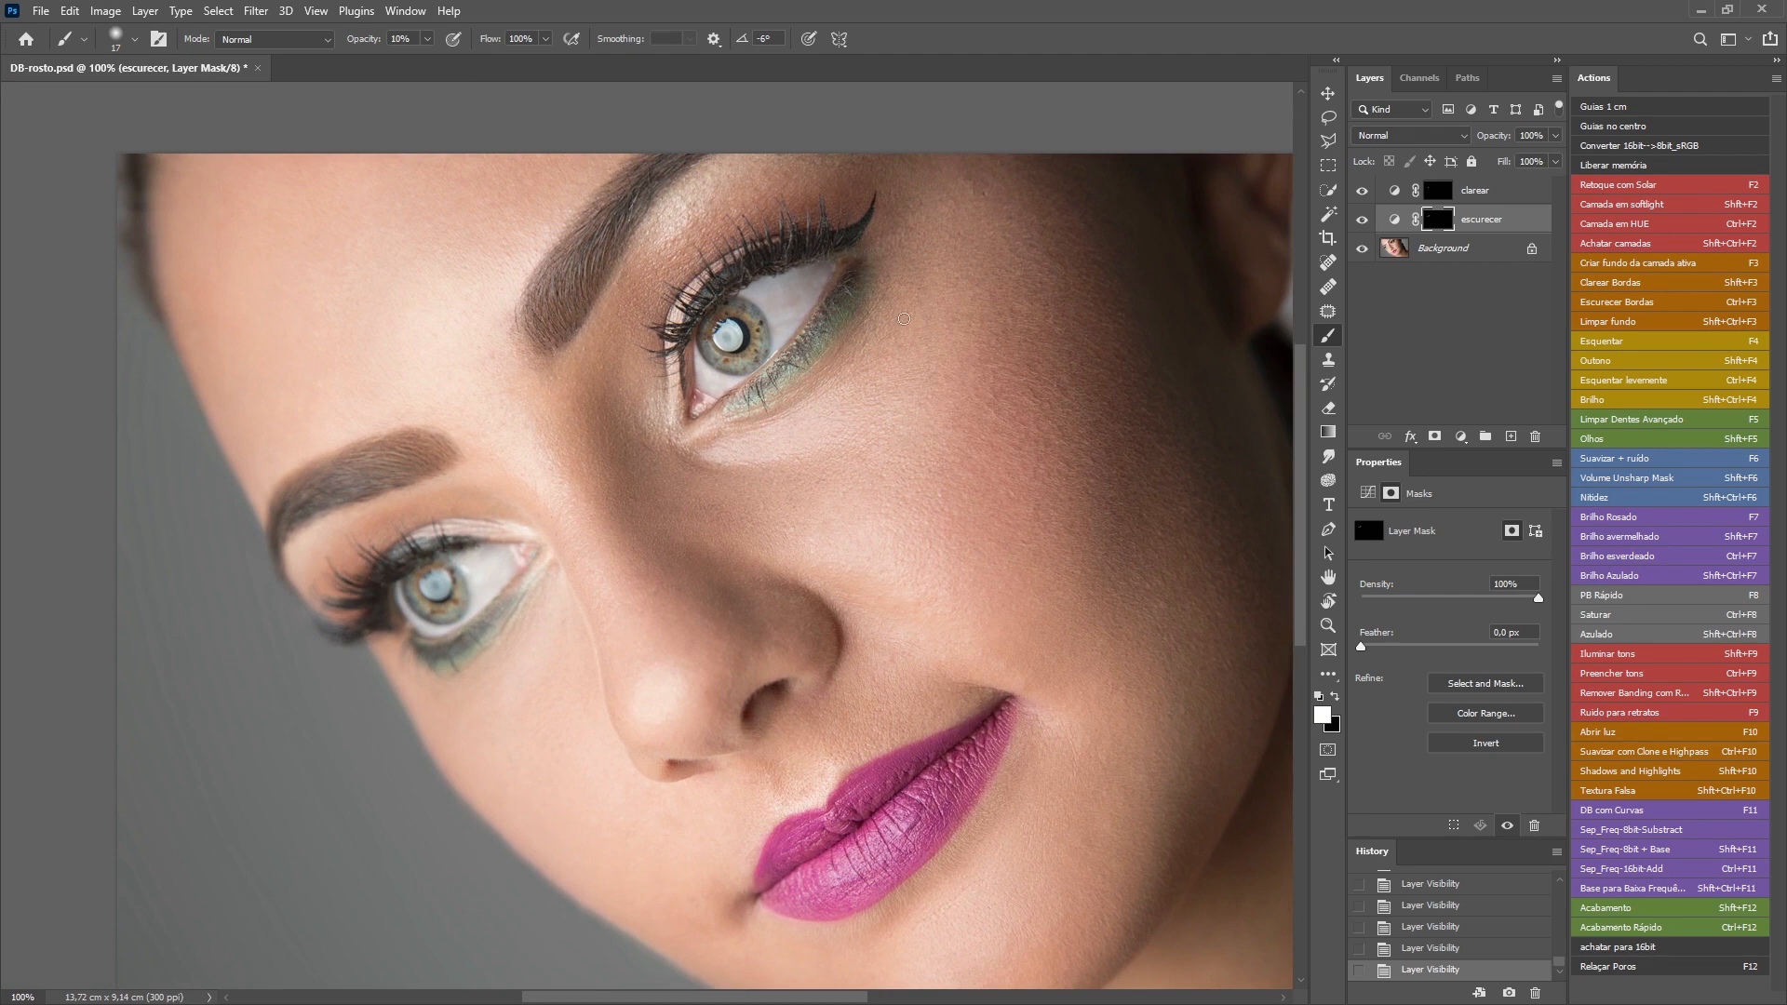
pyautogui.click(1514, 192)
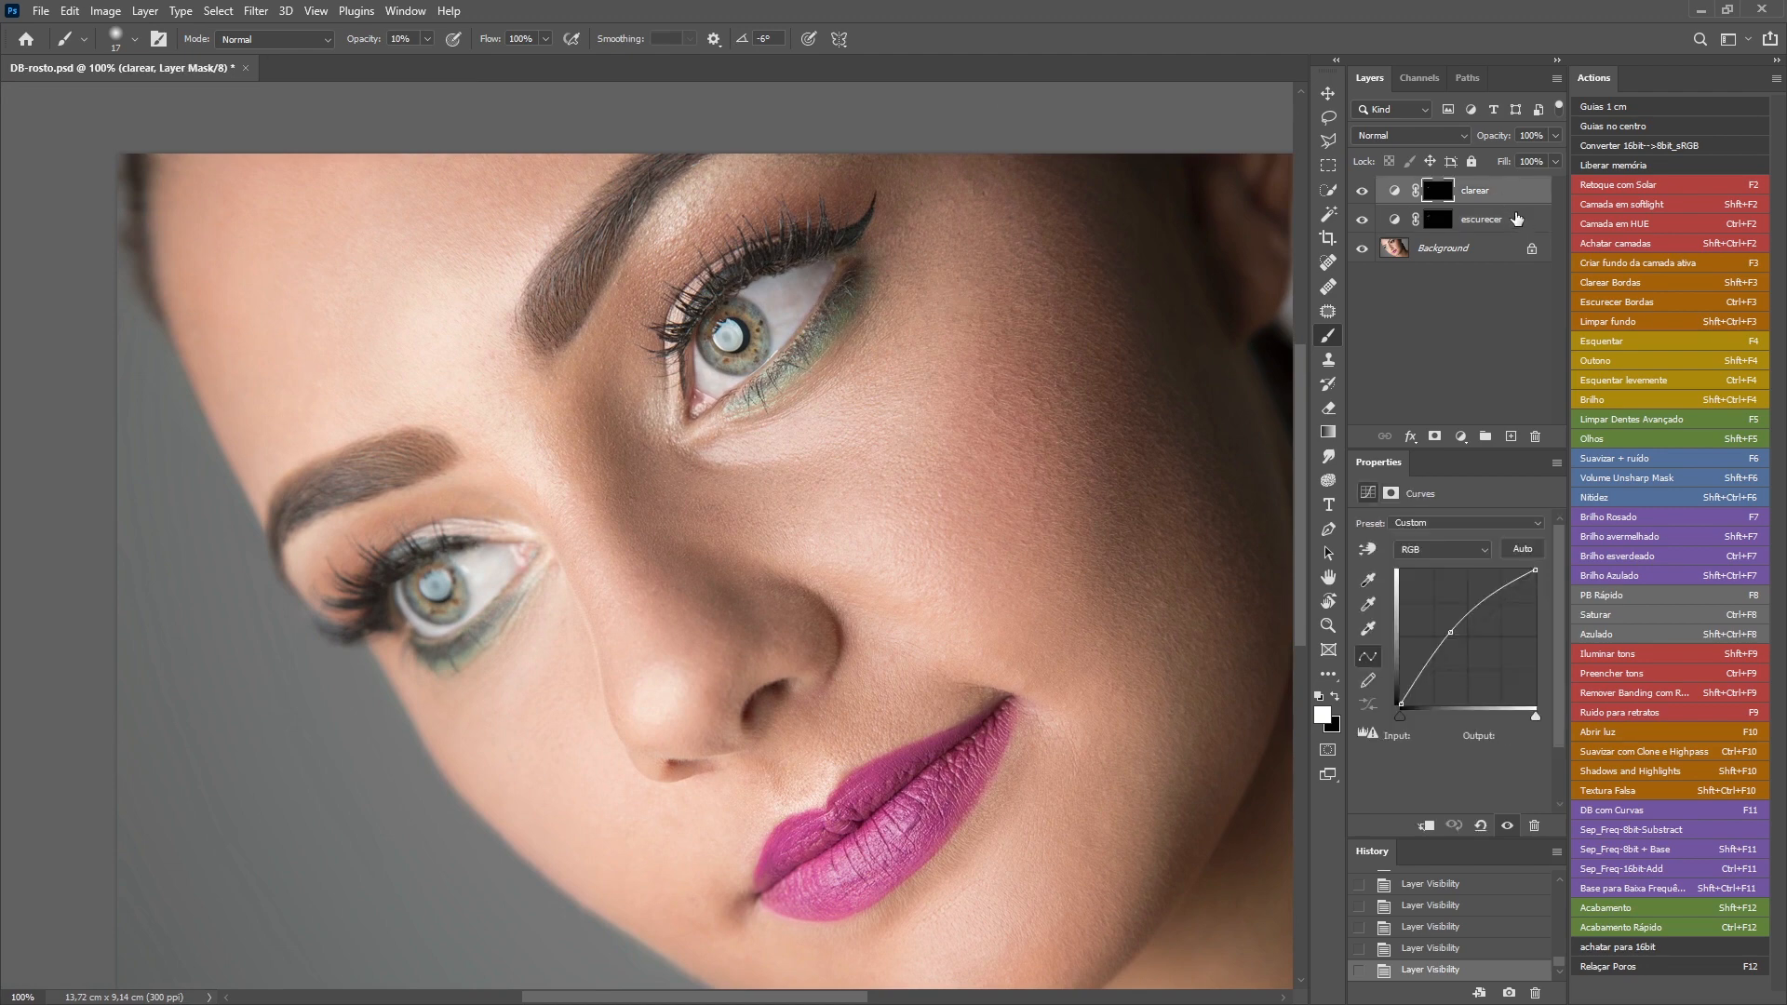
pyautogui.keyDown('shift'); pyautogui.click(1517, 219); pyautogui.keyUp('shift')
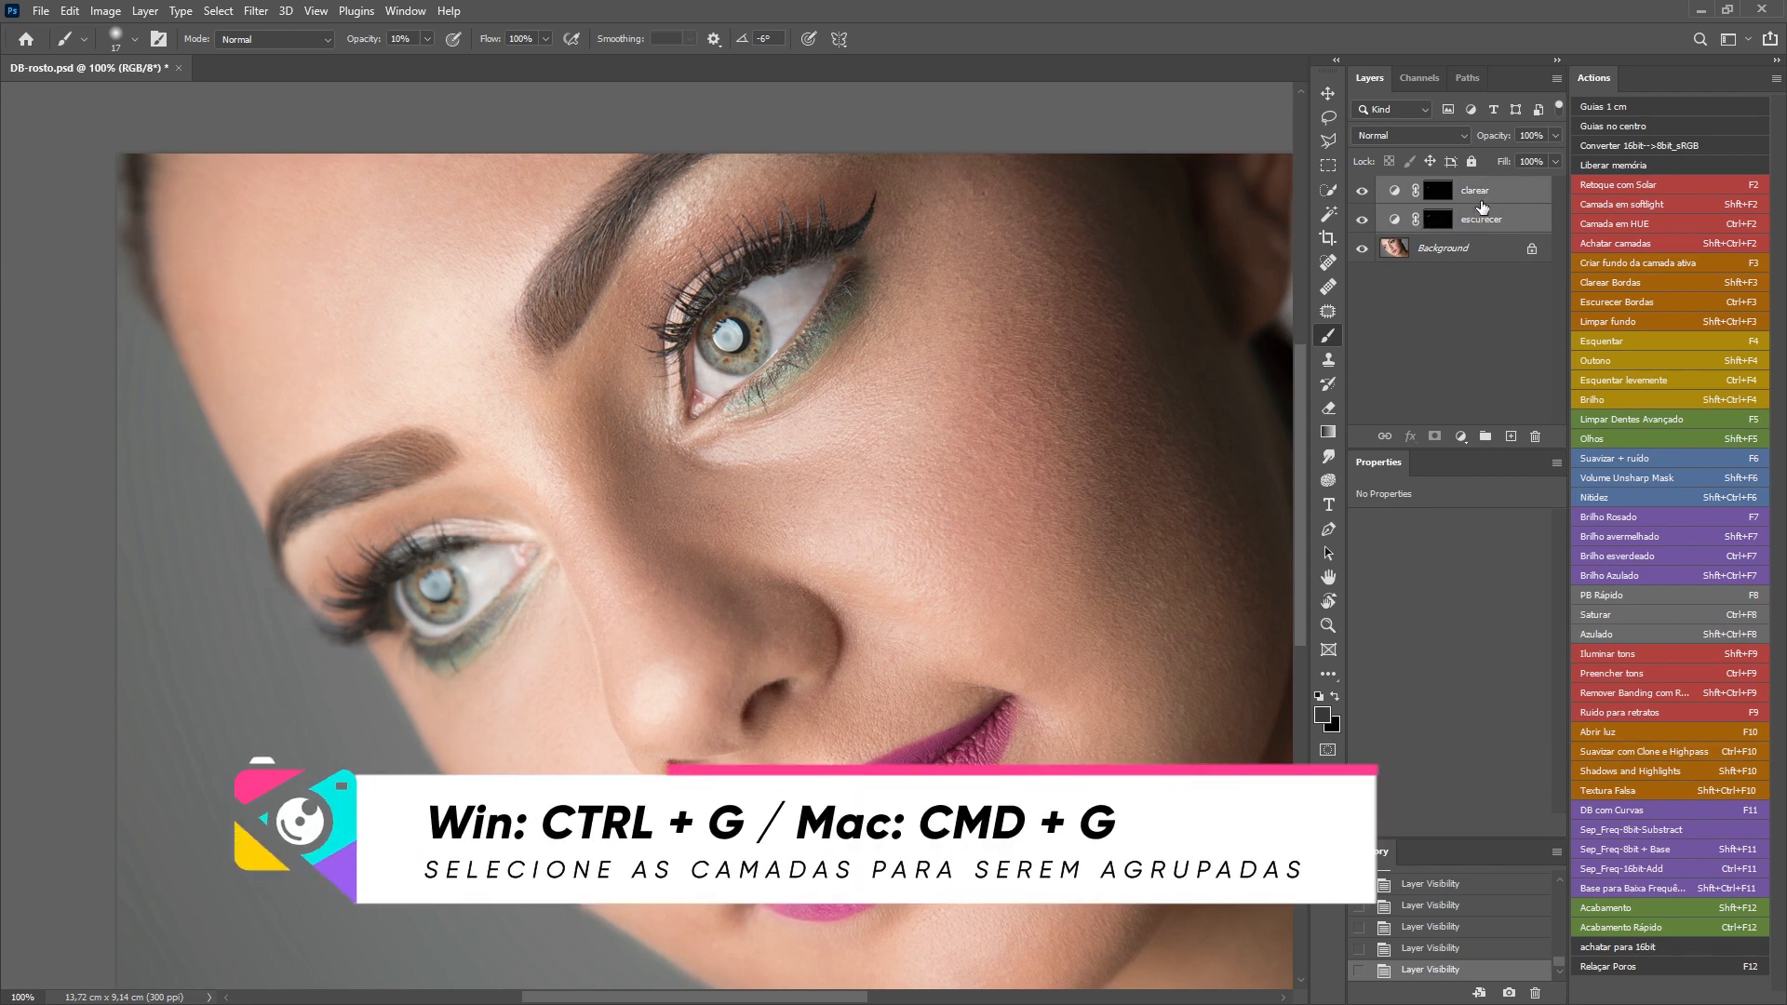
pyautogui.hotkey('ctrl', 'g')
pyautogui.doubleClick(1421, 189)
pyautogui.write('s')
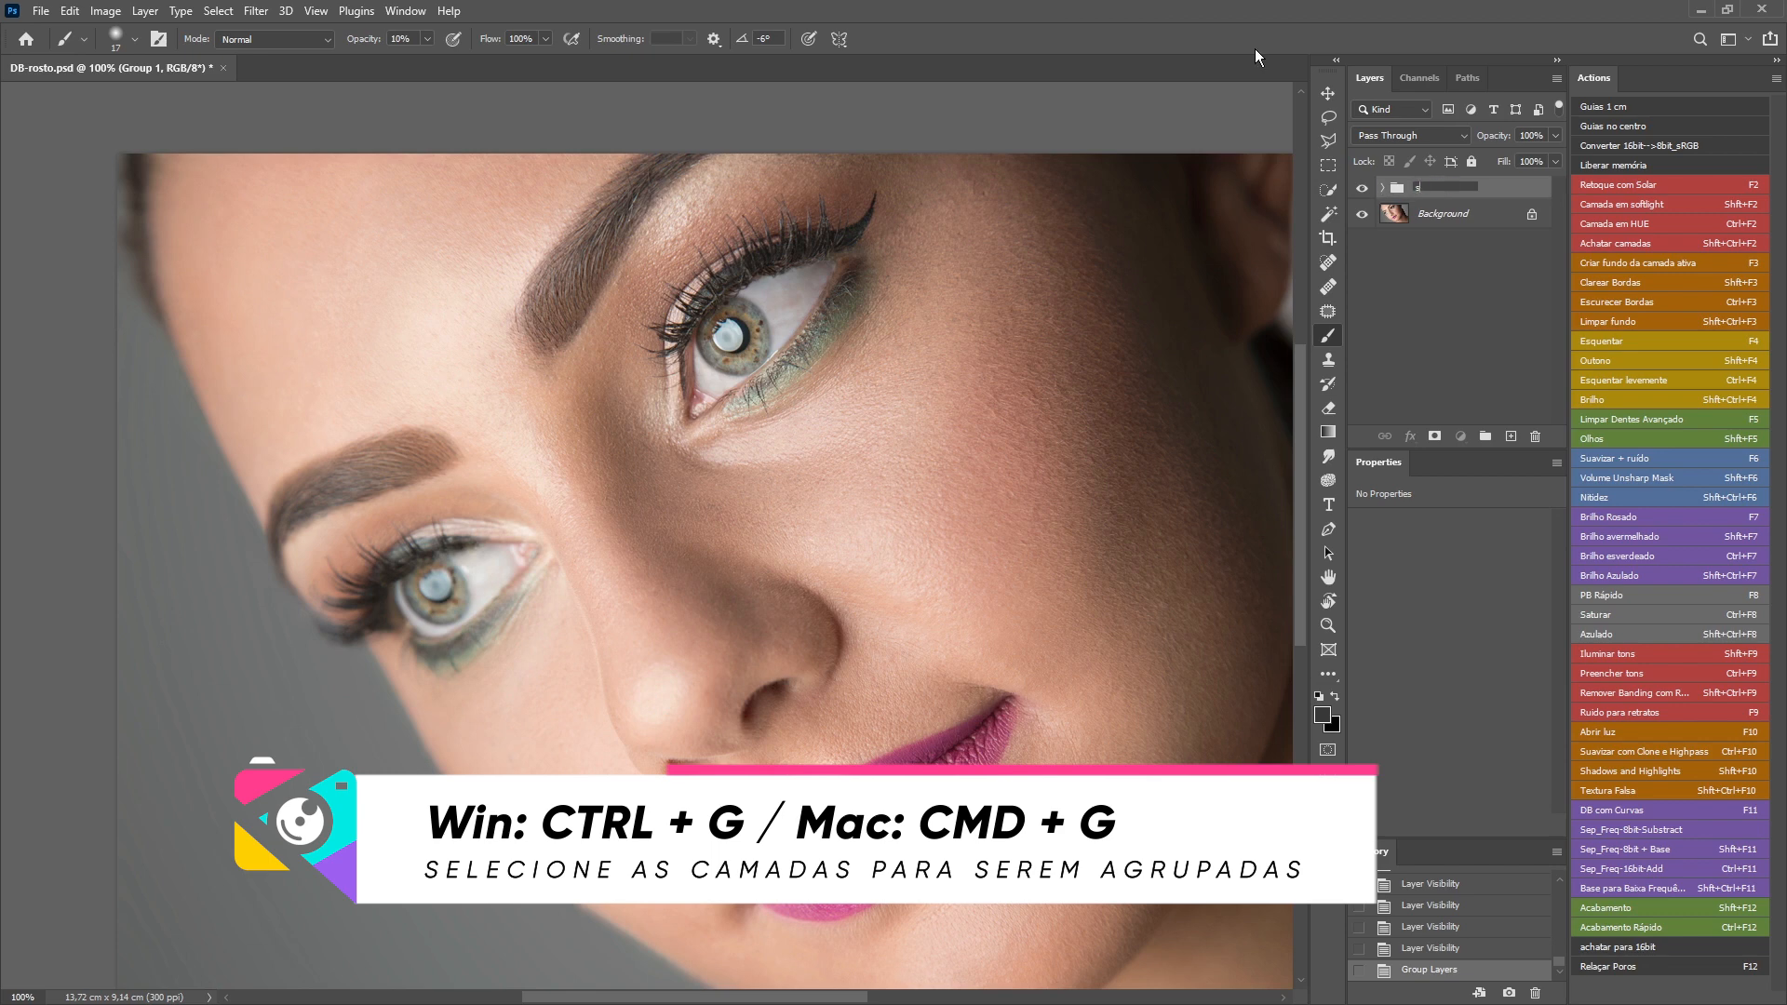
pyautogui.write('obrancelhas')
pyautogui.press('Return')
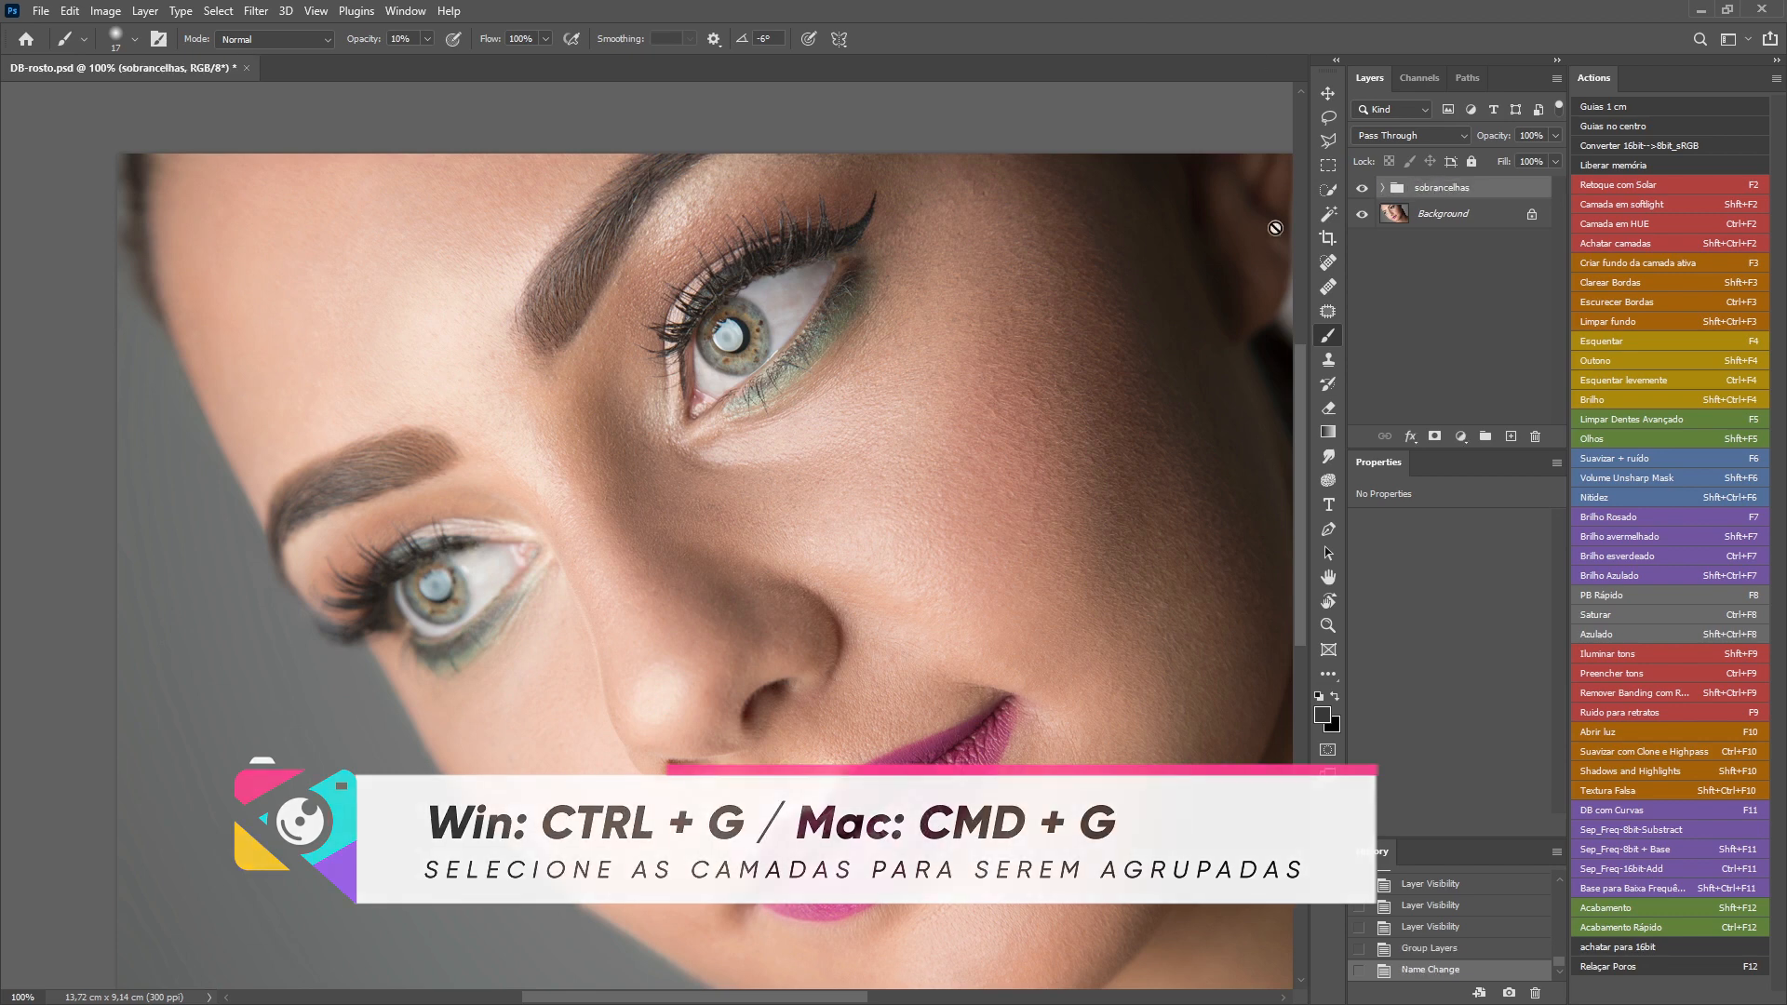
# Duplicate the sobrancelhas group, expand the copy and rename it olhos.
pyautogui.moveTo(1438, 214); pyautogui.dragTo(1511, 437)
pyautogui.click(1384, 188)
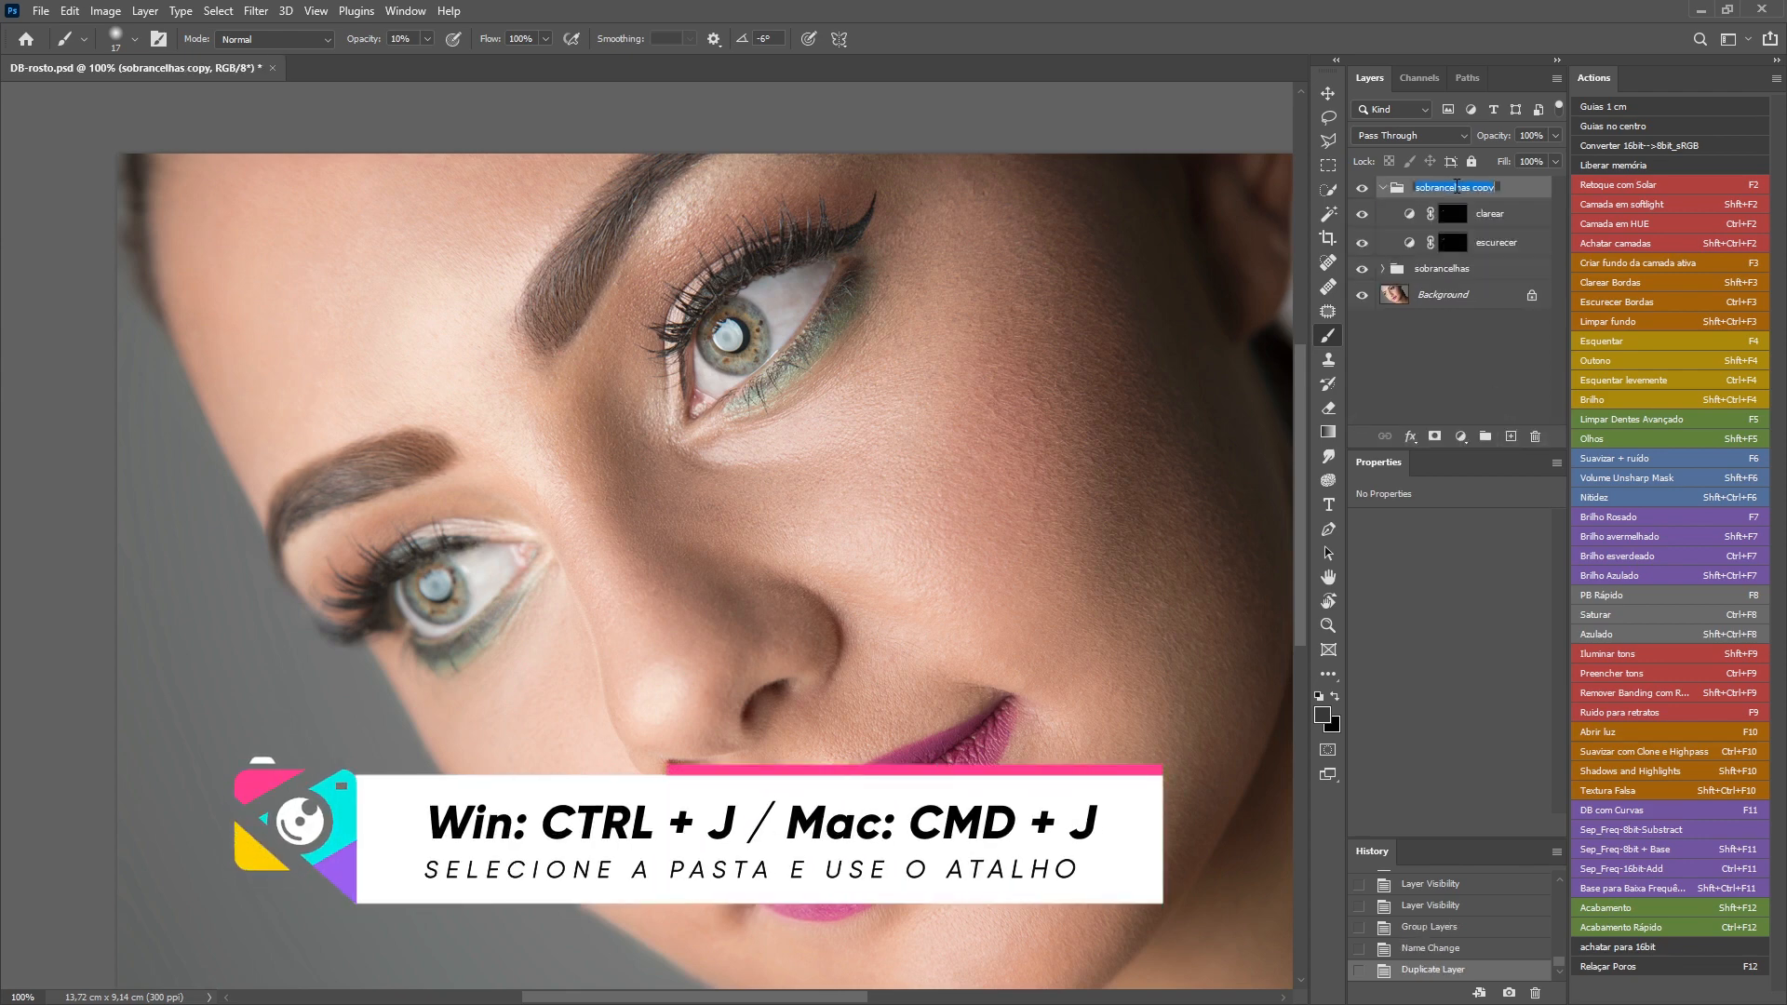
pyautogui.doubleClick(1429, 187)
pyautogui.write('olhos')
pyautogui.press('Return')
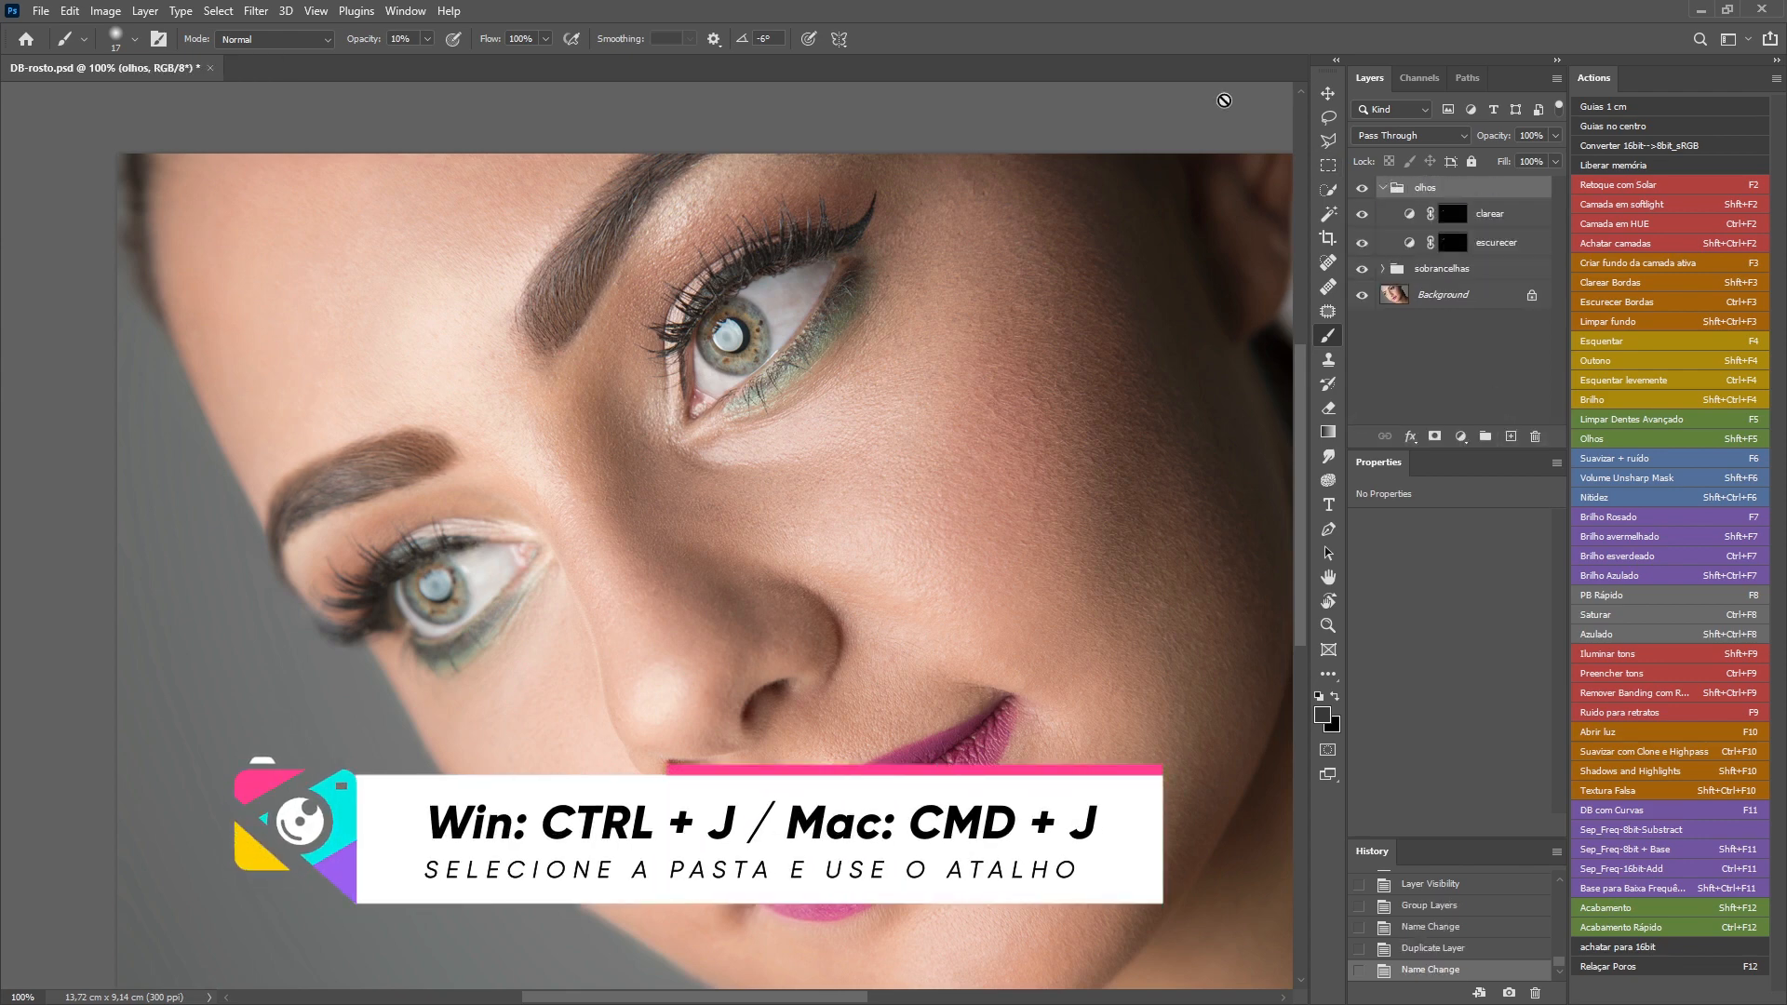
# Reset the clarear and escurecer layer masks inside the olhos group by filling both with black.
pyautogui.click(1454, 214)
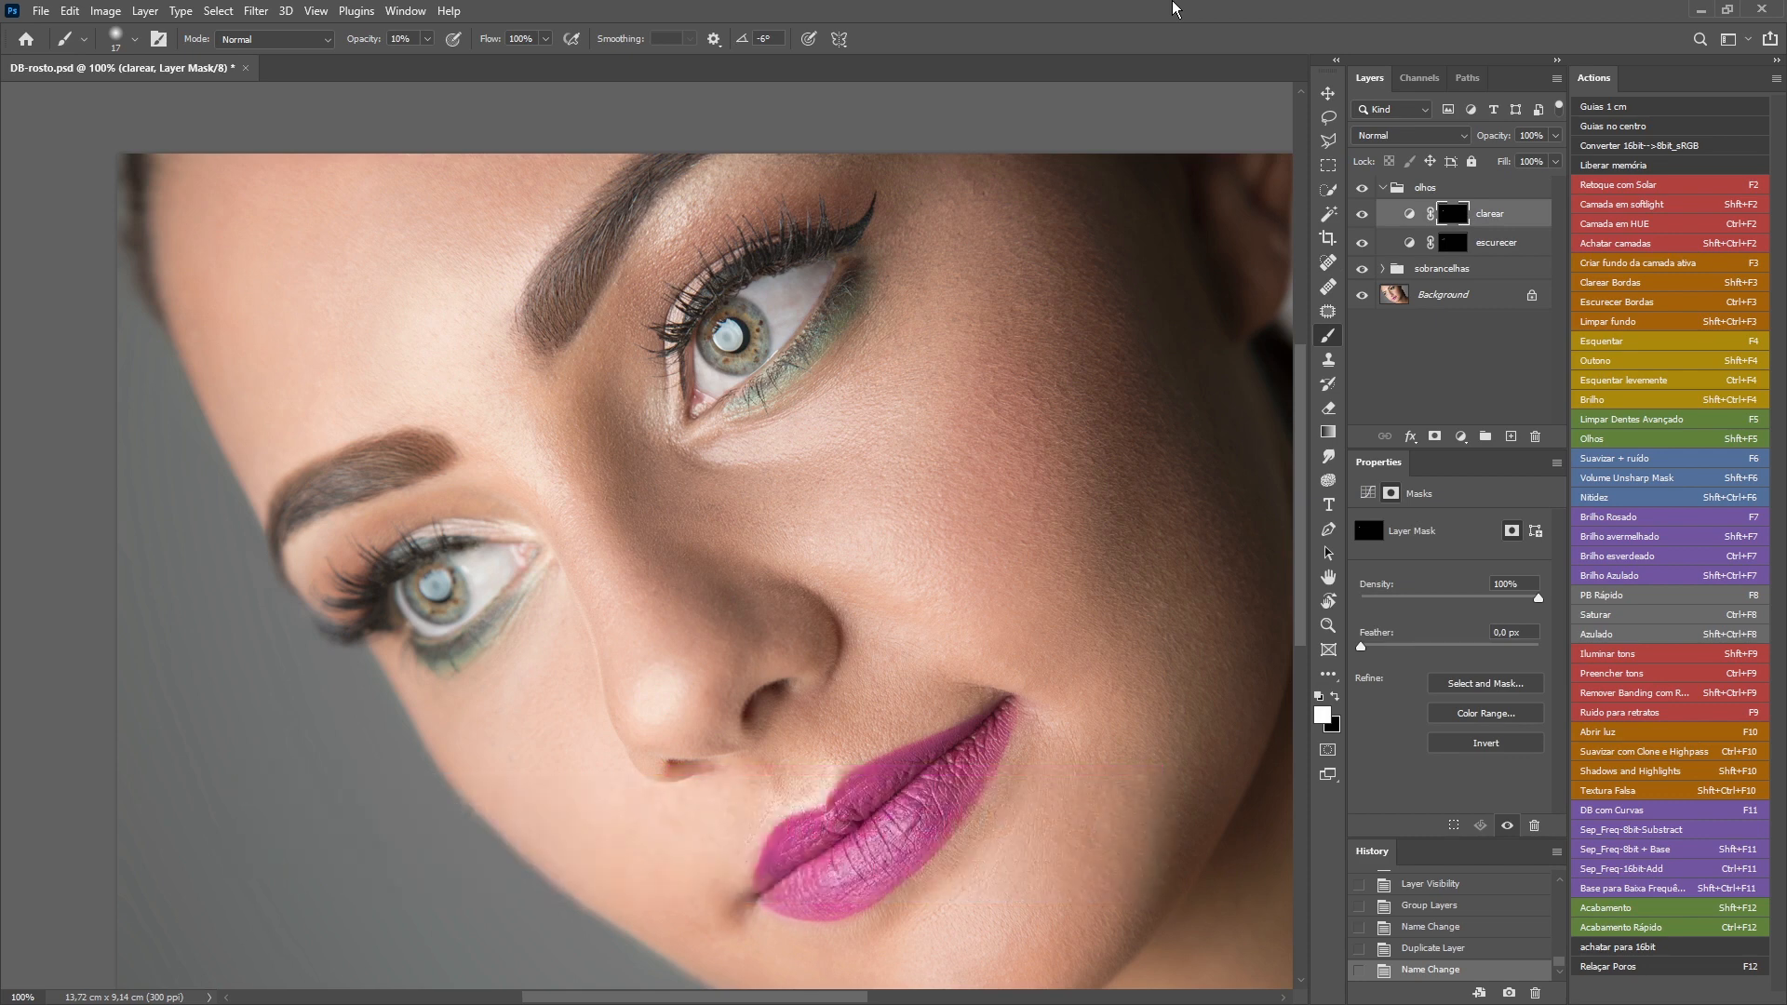
pyautogui.hotkey('ctrl', 'BackSpace')
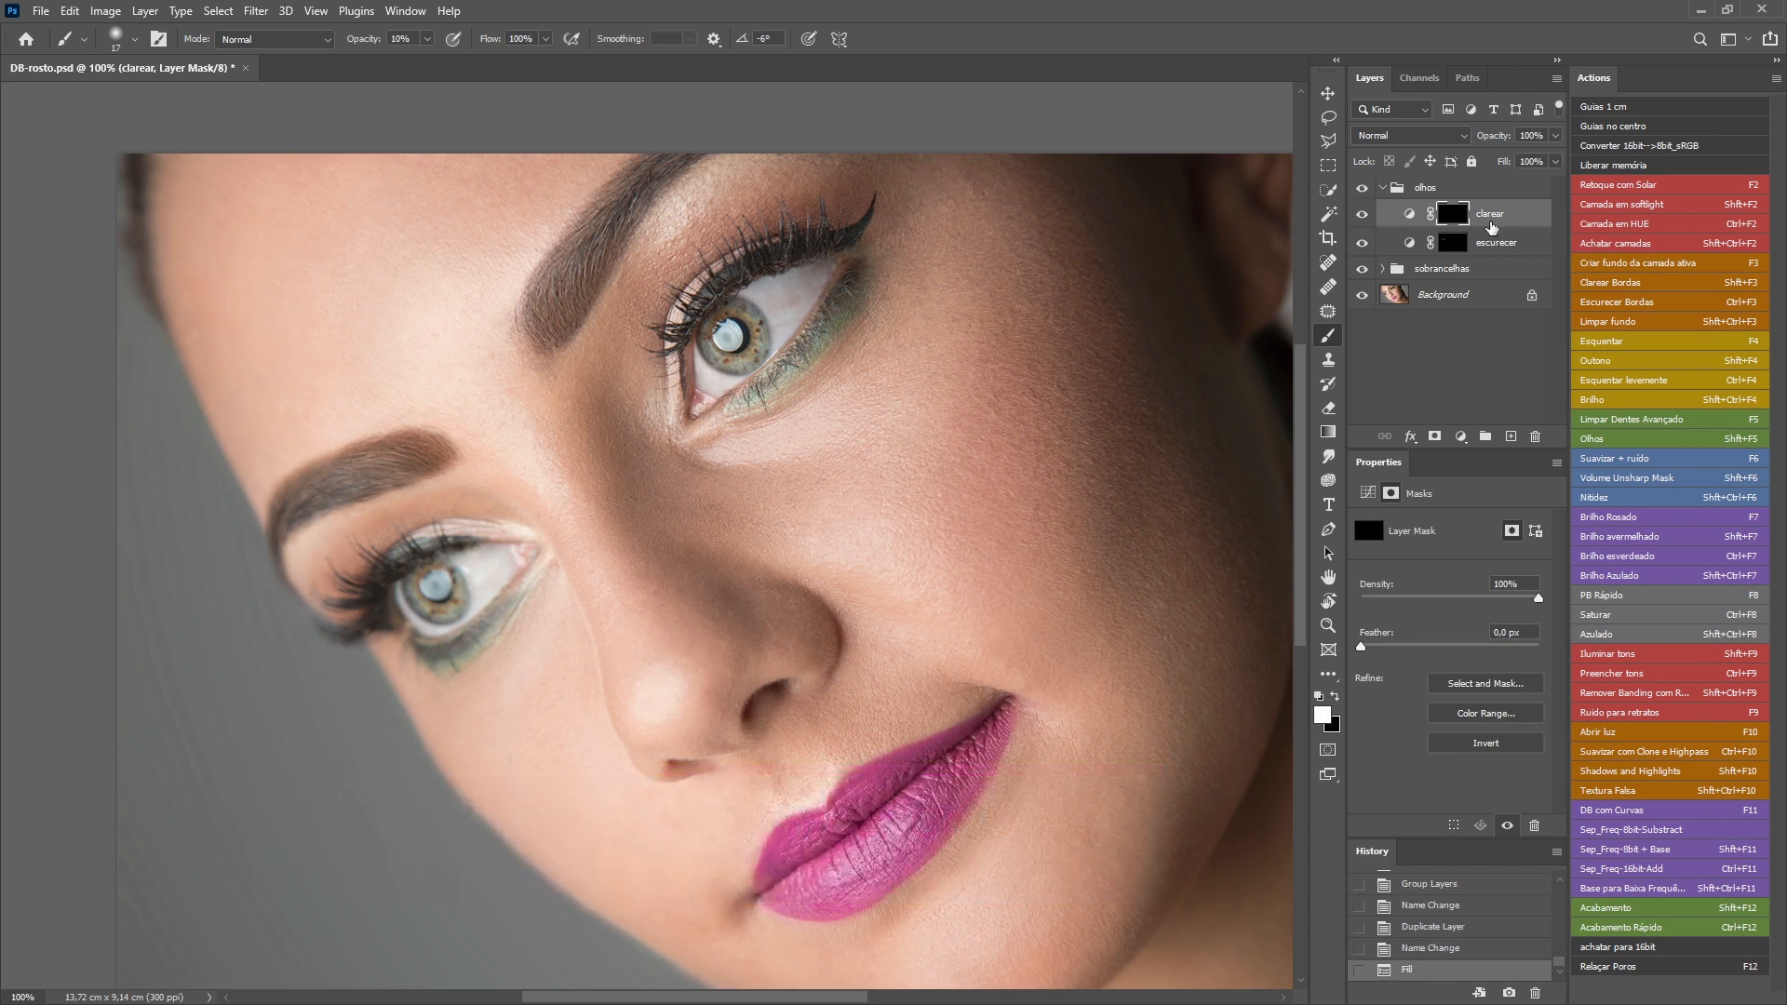
pyautogui.click(1464, 244)
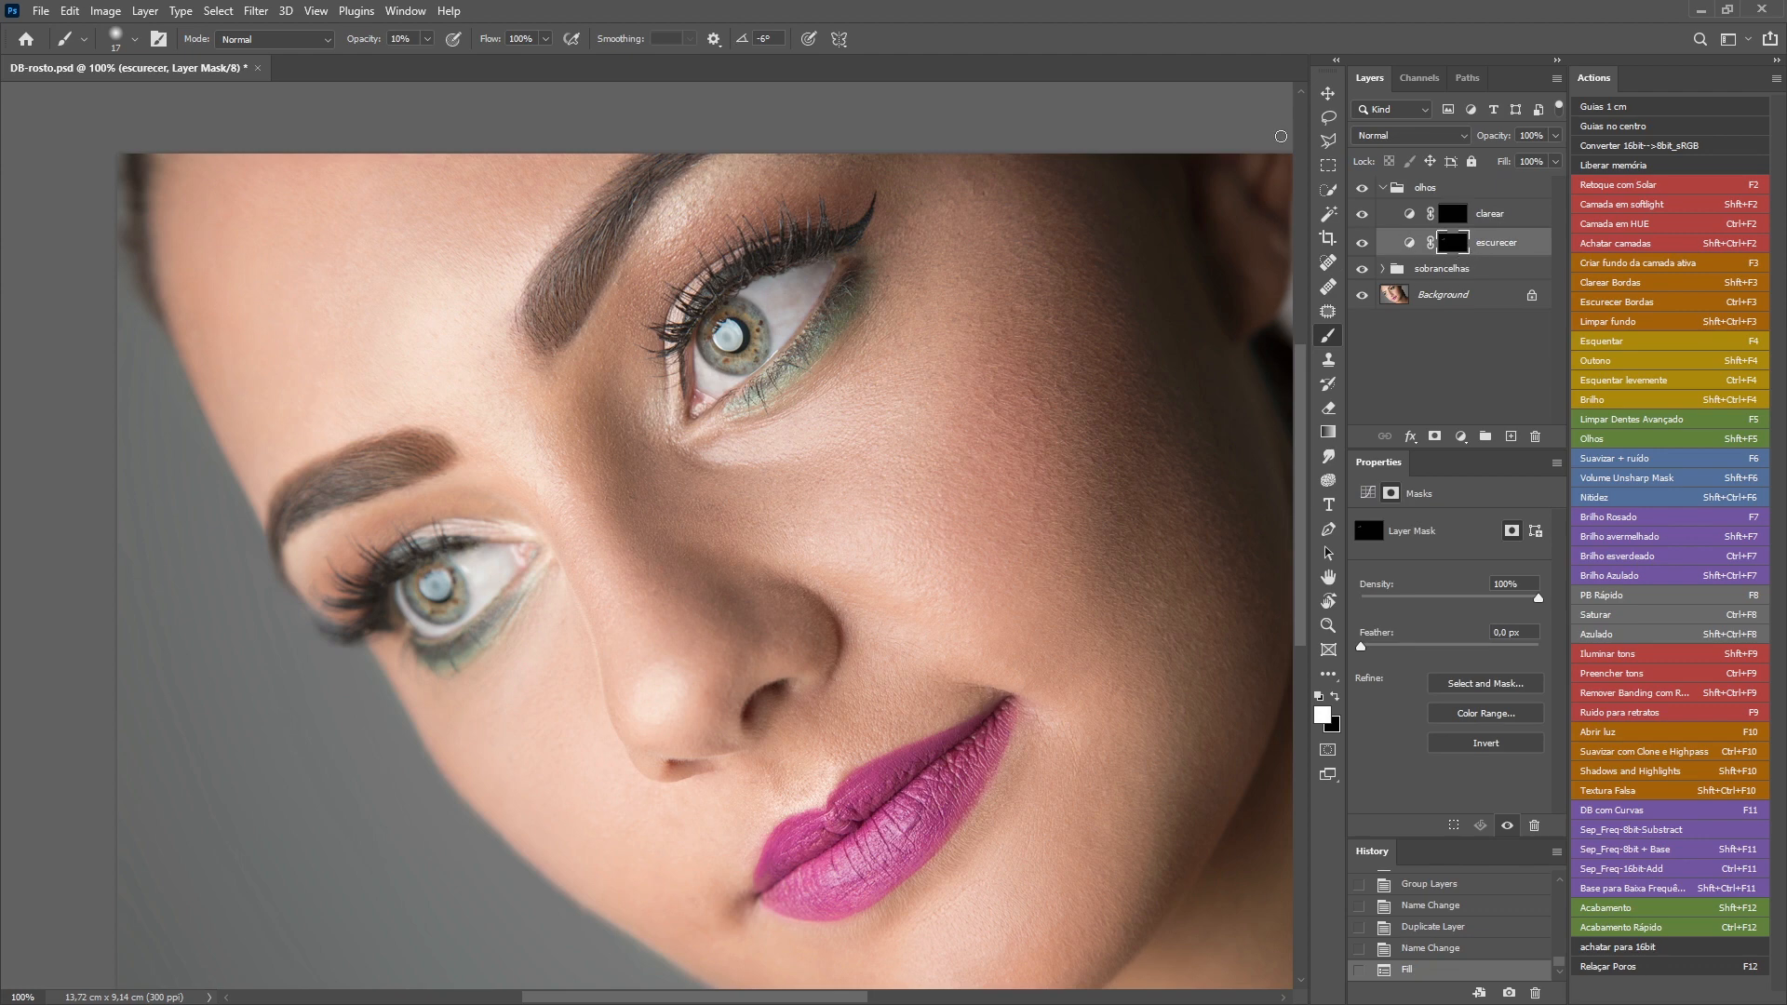
pyautogui.hotkey('ctrl', 'BackSpace')
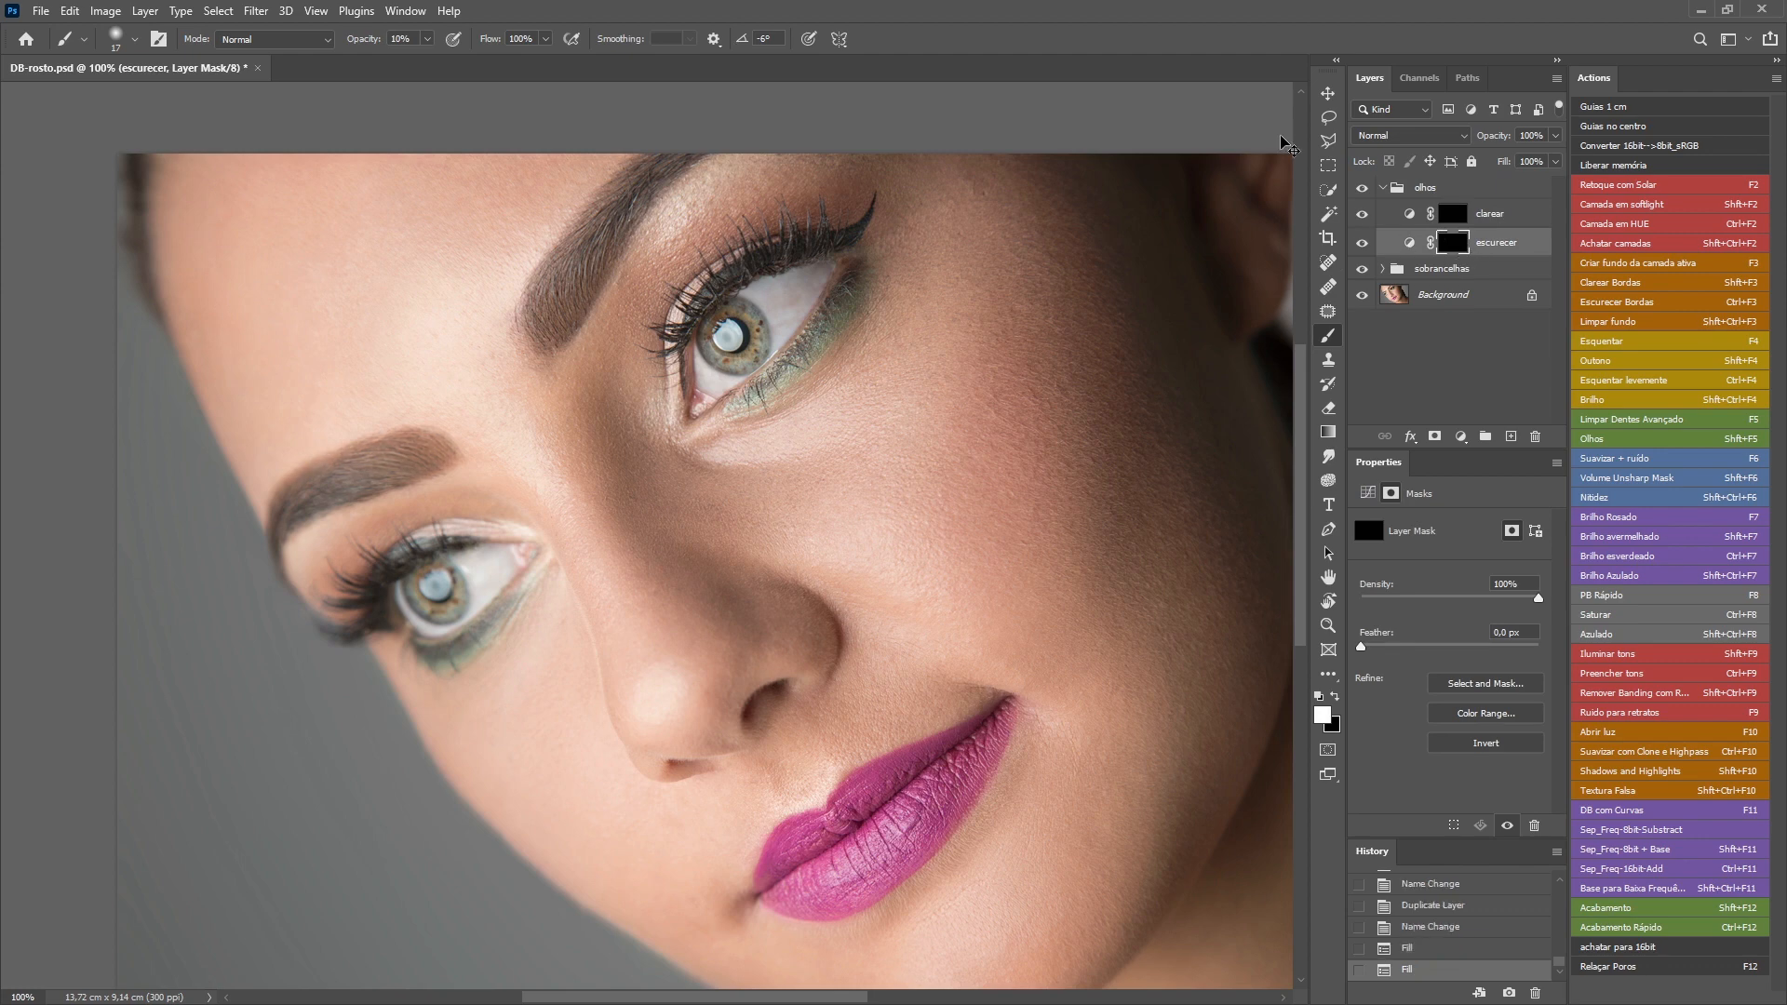
pyautogui.click(1387, 189)
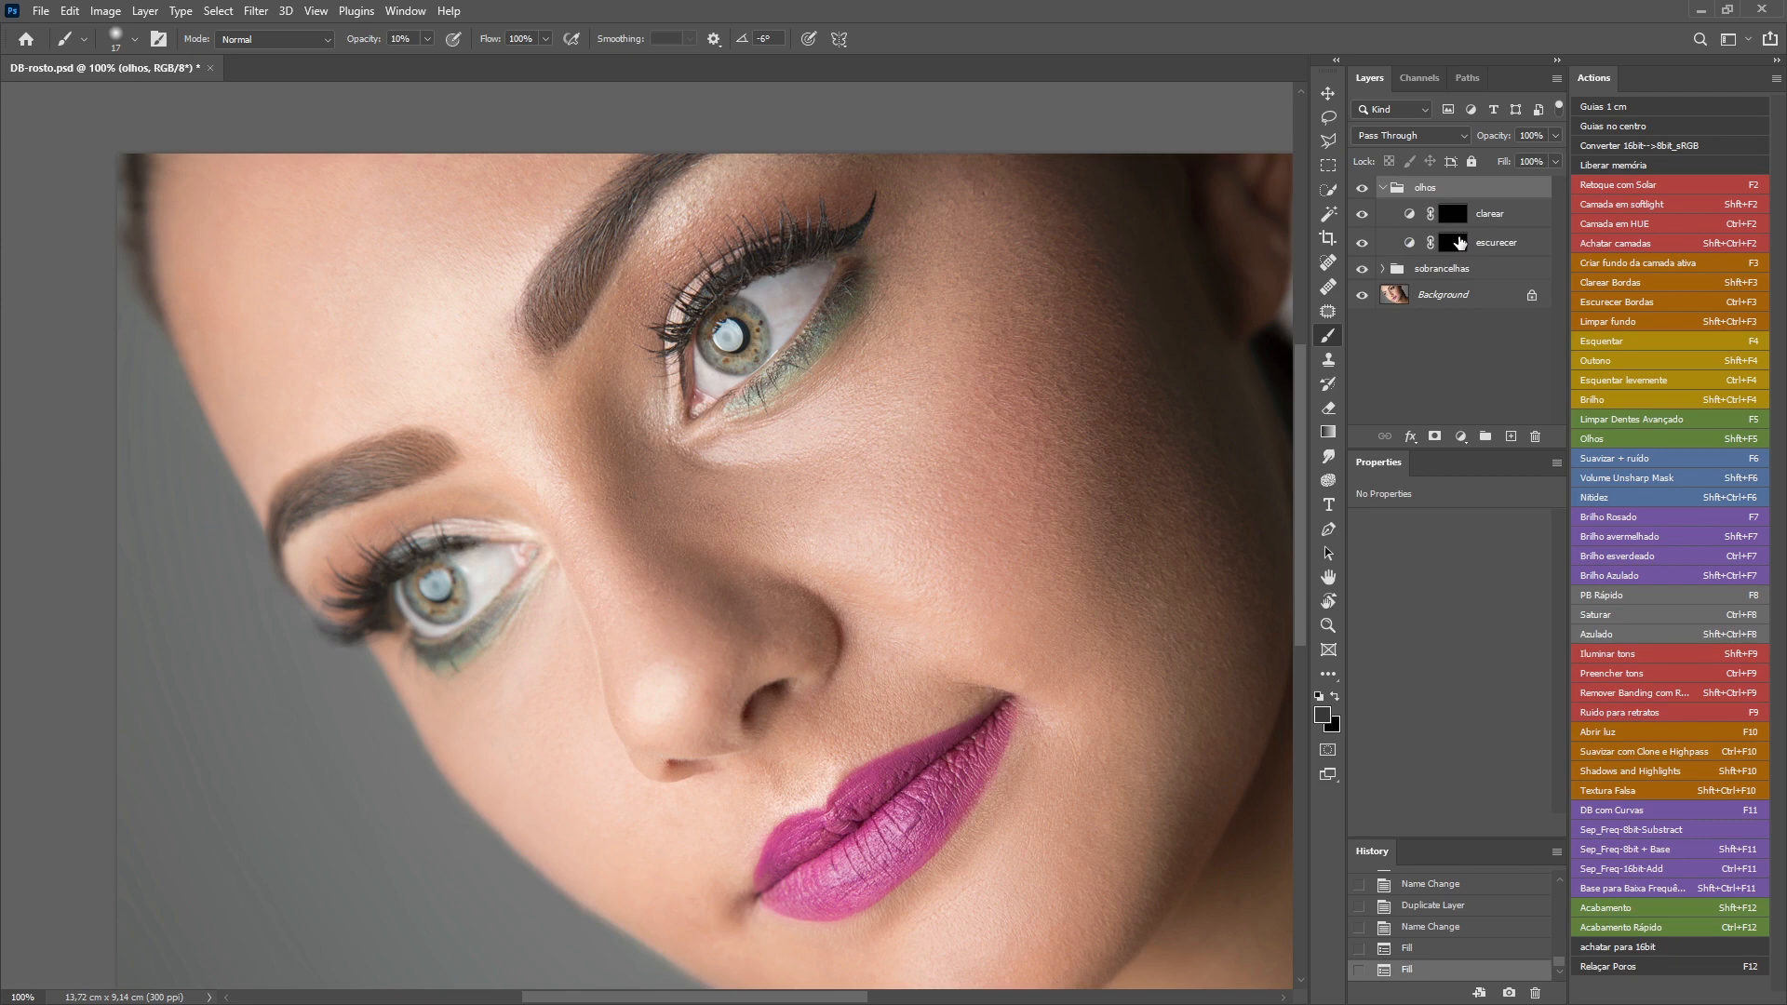
# Darken the green makeup below the nearer eye and its upper lash line on the olhos escurecer mask at 10% brush opacity.
pyautogui.click(1459, 243)
pyautogui.press(']')
pyautogui.press(']')
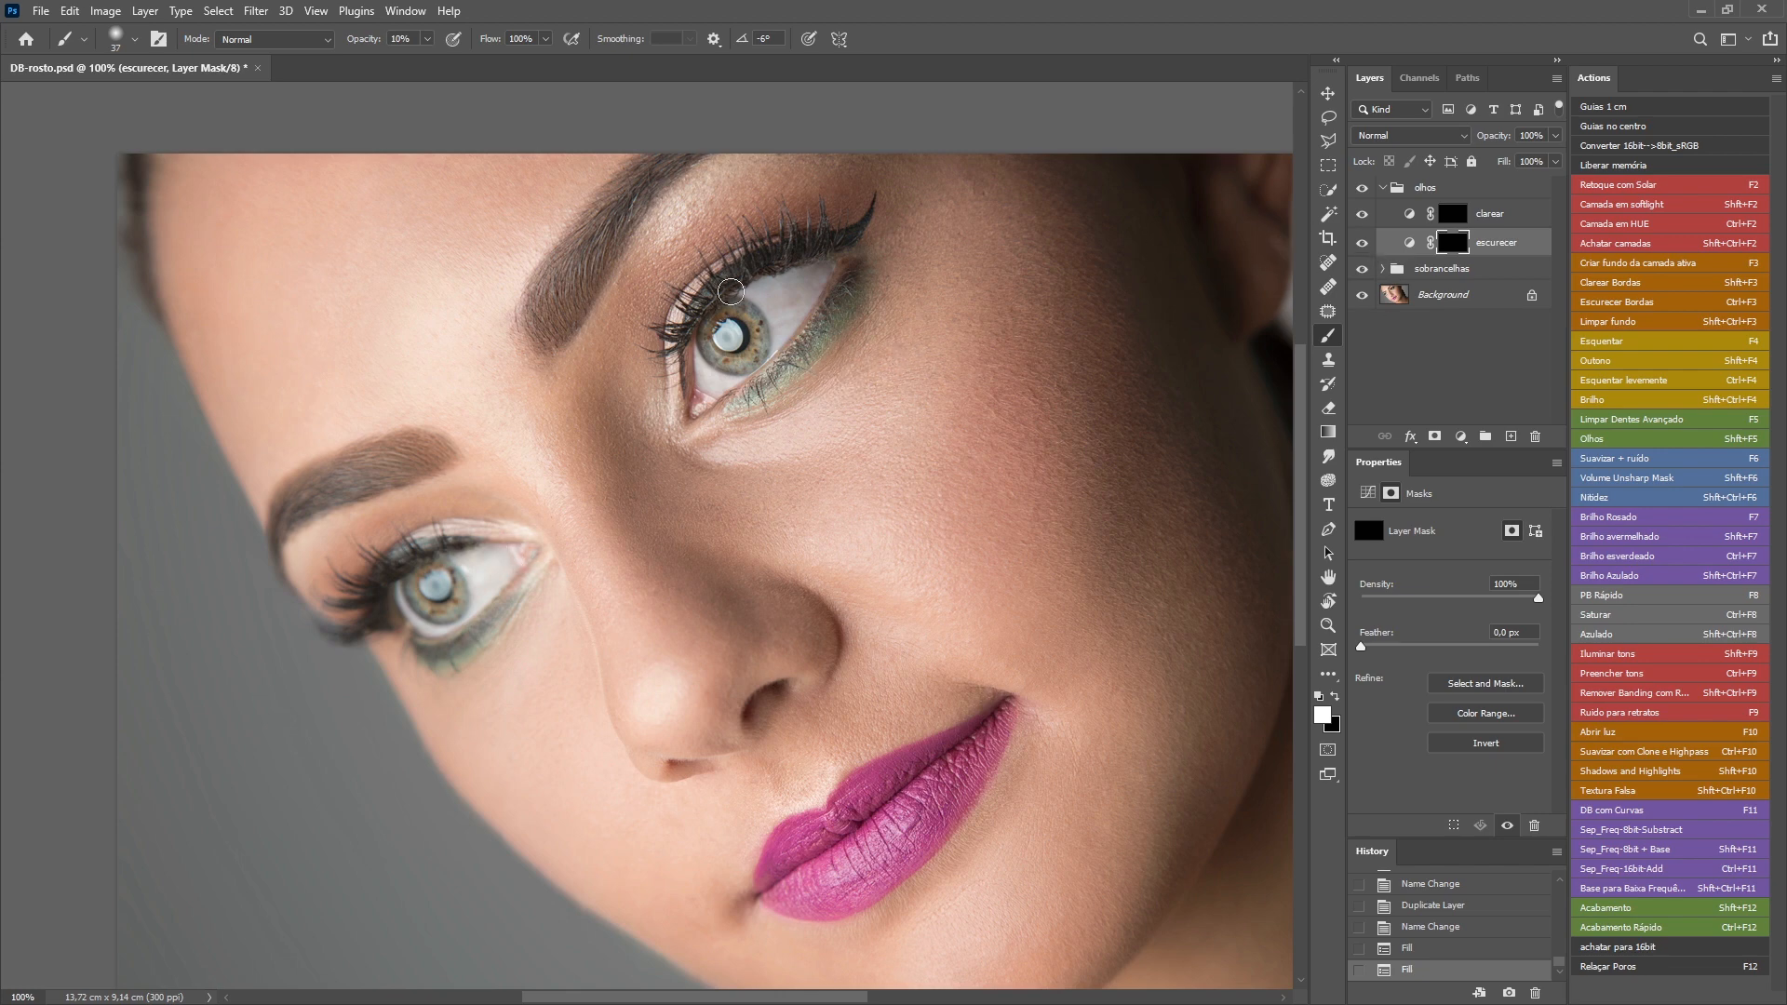
pyautogui.moveTo(831, 315); pyautogui.dragTo(827, 316)
pyautogui.moveTo(787, 382); pyautogui.dragTo(823, 328)
pyautogui.moveTo(754, 406); pyautogui.dragTo(746, 411)
pyautogui.moveTo(853, 256)
pyautogui.mouseDown()
pyautogui.moveTo(839, 300)
pyautogui.moveTo(740, 401)
pyautogui.mouseUp()
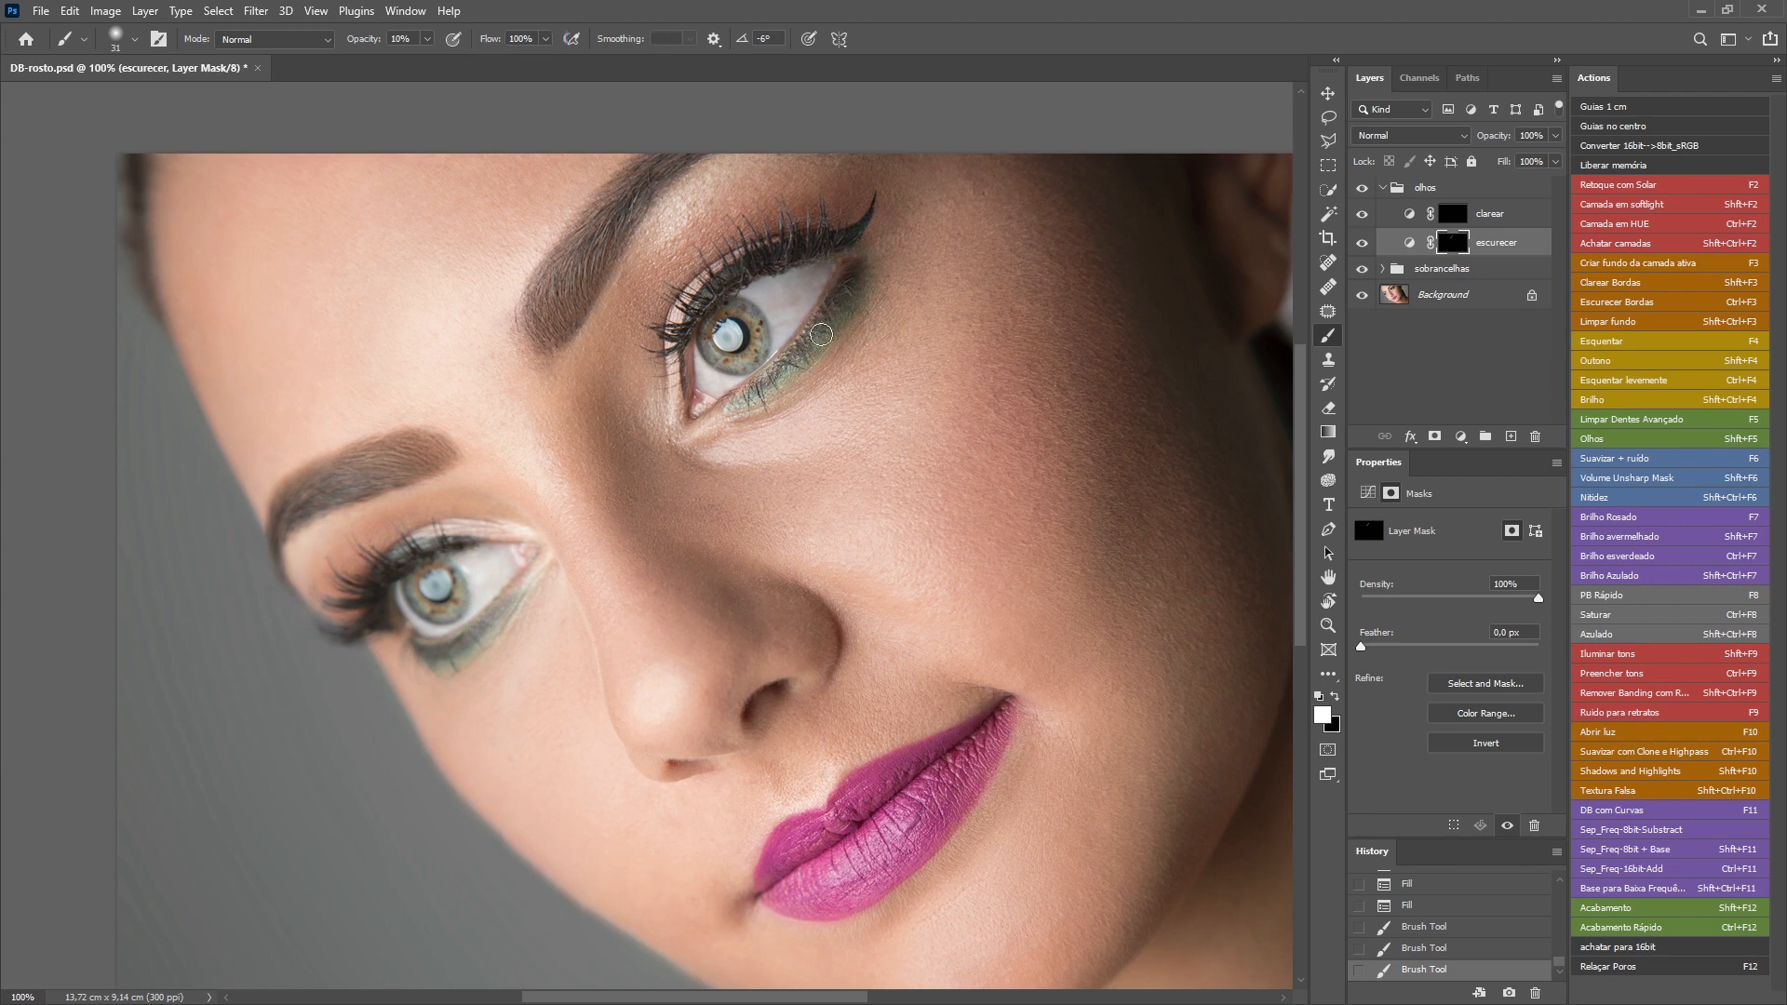
pyautogui.moveTo(850, 284)
pyautogui.mouseDown()
pyautogui.moveTo(738, 393)
pyautogui.moveTo(794, 397)
pyautogui.mouseUp()
pyautogui.moveTo(702, 305)
pyautogui.mouseDown()
pyautogui.moveTo(815, 242)
pyautogui.moveTo(682, 296)
pyautogui.moveTo(845, 232)
pyautogui.moveTo(693, 304)
pyautogui.moveTo(761, 262)
pyautogui.mouseUp()
# Deepen the lower-lid shadow of the nearer eye on the escurecer mask, comparing the eye with and without the retouch.
pyautogui.click(1361, 242)
pyautogui.click(1362, 242)
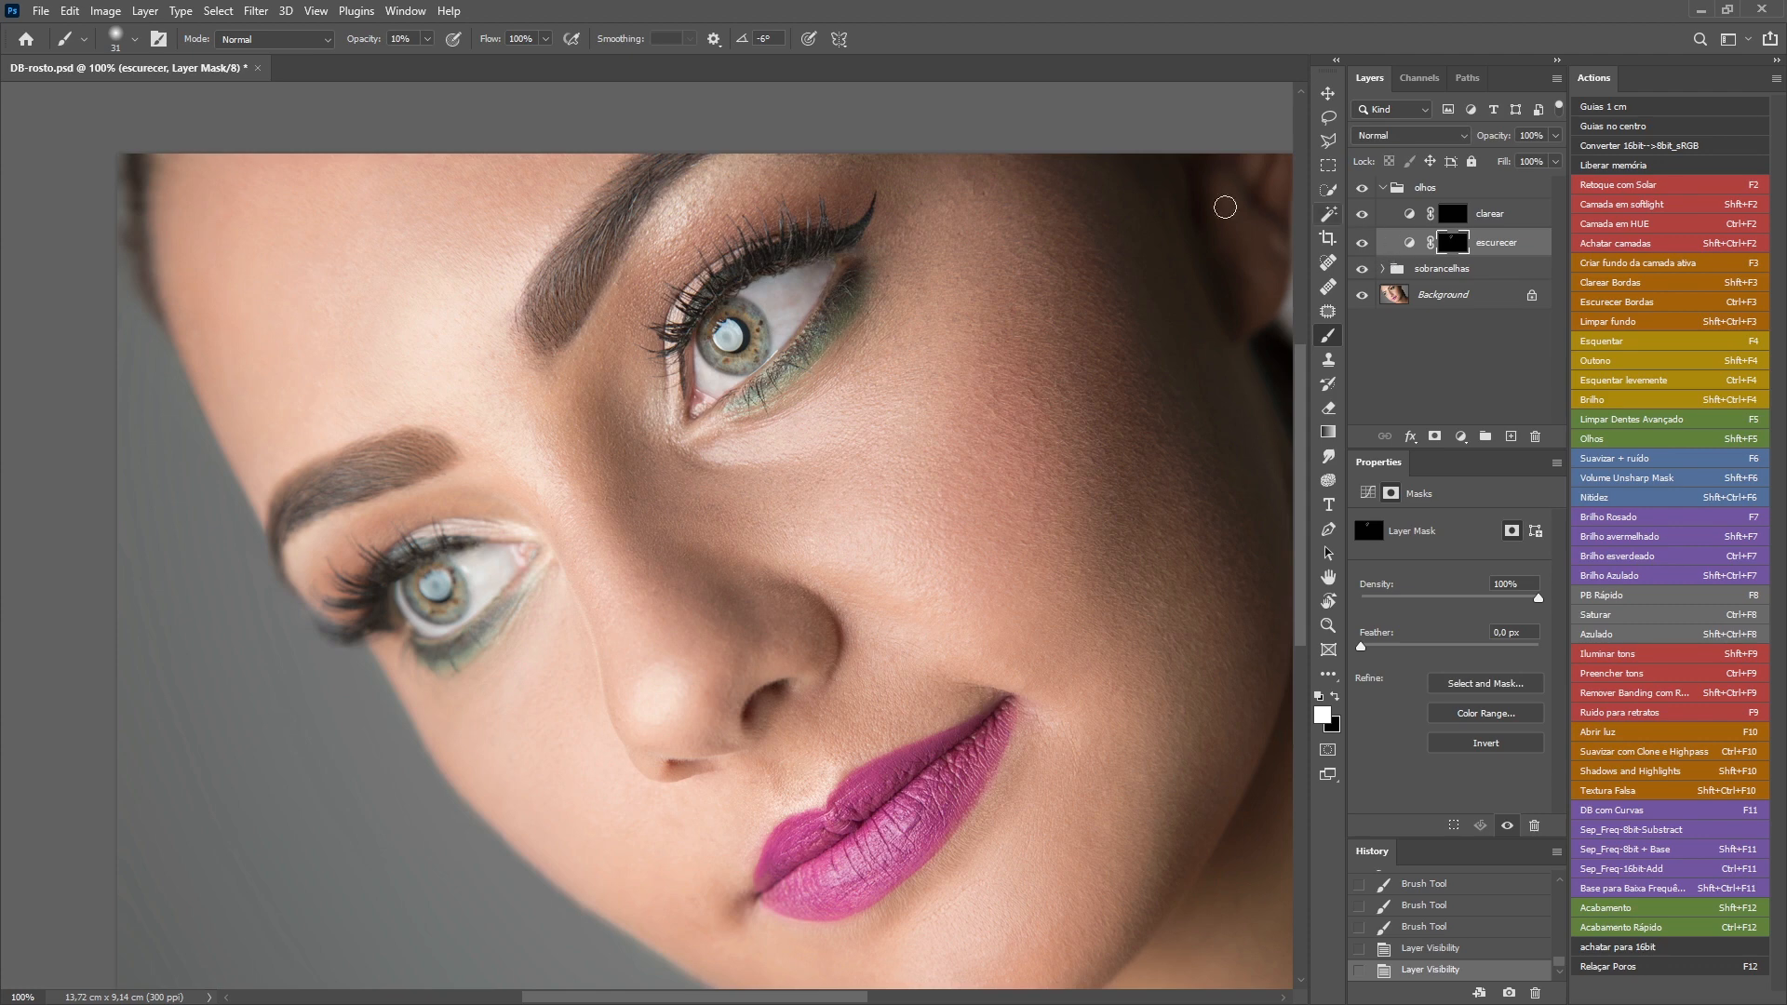
pyautogui.moveTo(798, 362)
pyautogui.mouseDown()
pyautogui.moveTo(826, 323)
pyautogui.moveTo(732, 409)
pyautogui.moveTo(805, 355)
pyautogui.mouseUp()
pyautogui.moveTo(828, 323); pyautogui.dragTo(811, 349)
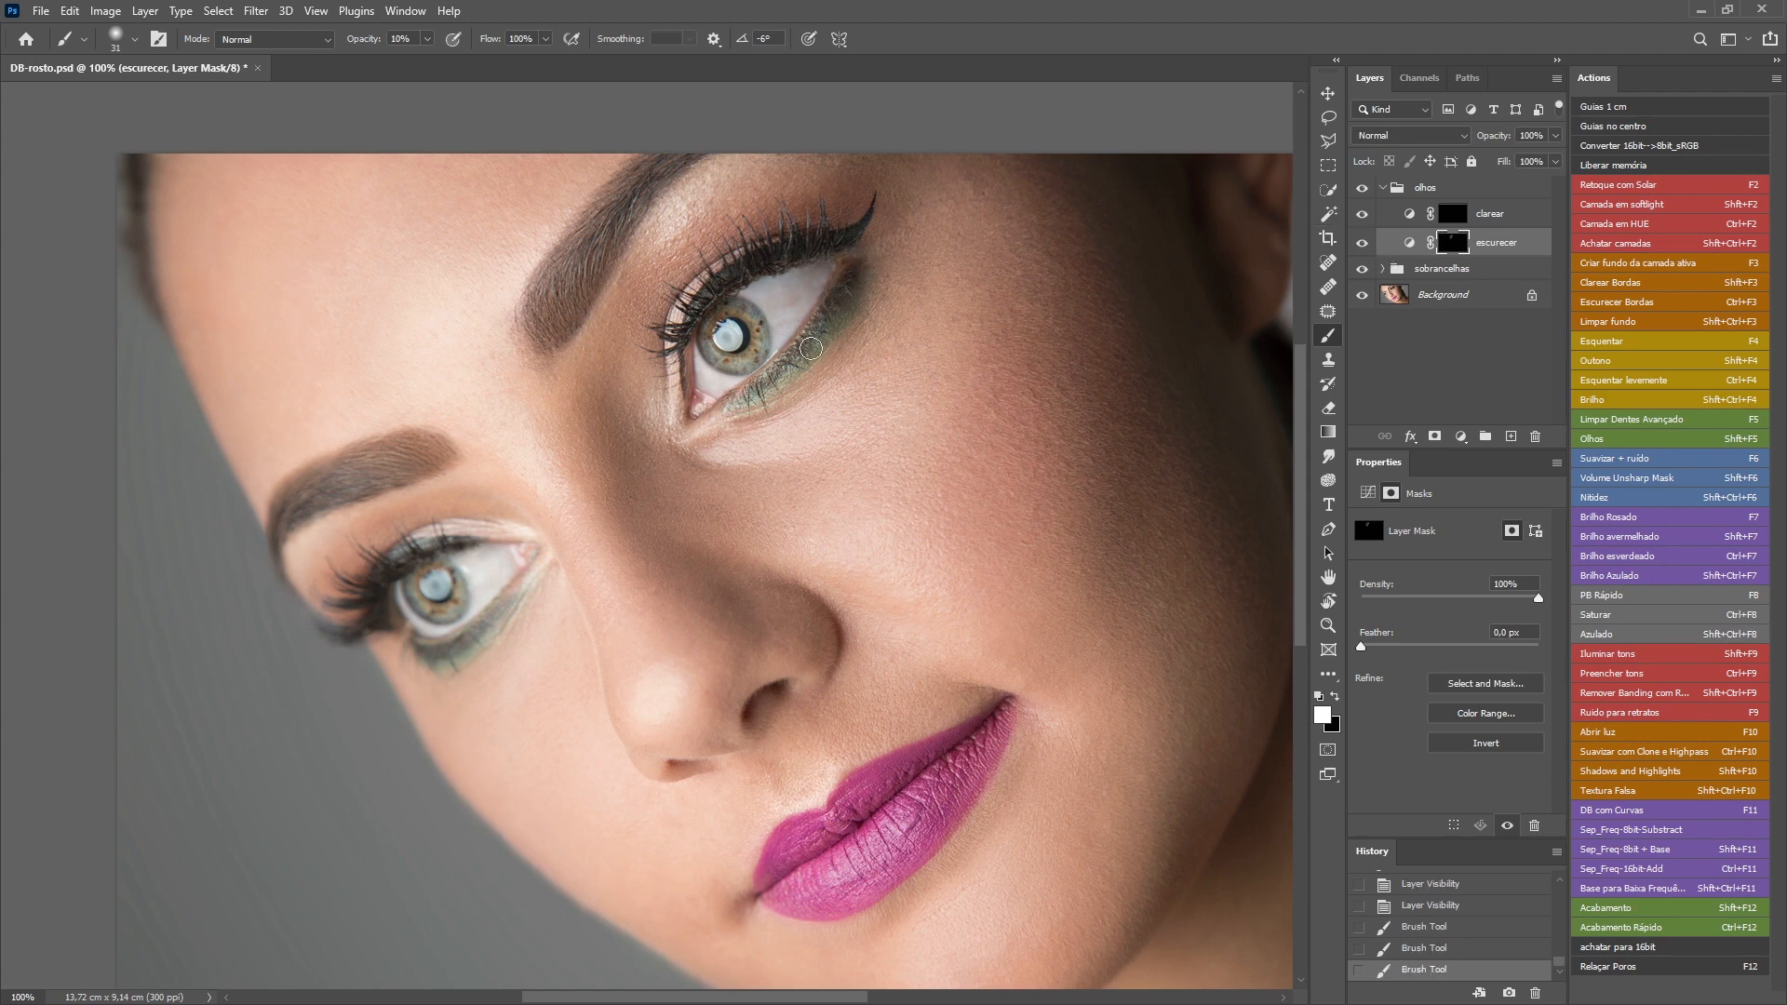
pyautogui.click(1364, 190)
pyautogui.click(1364, 191)
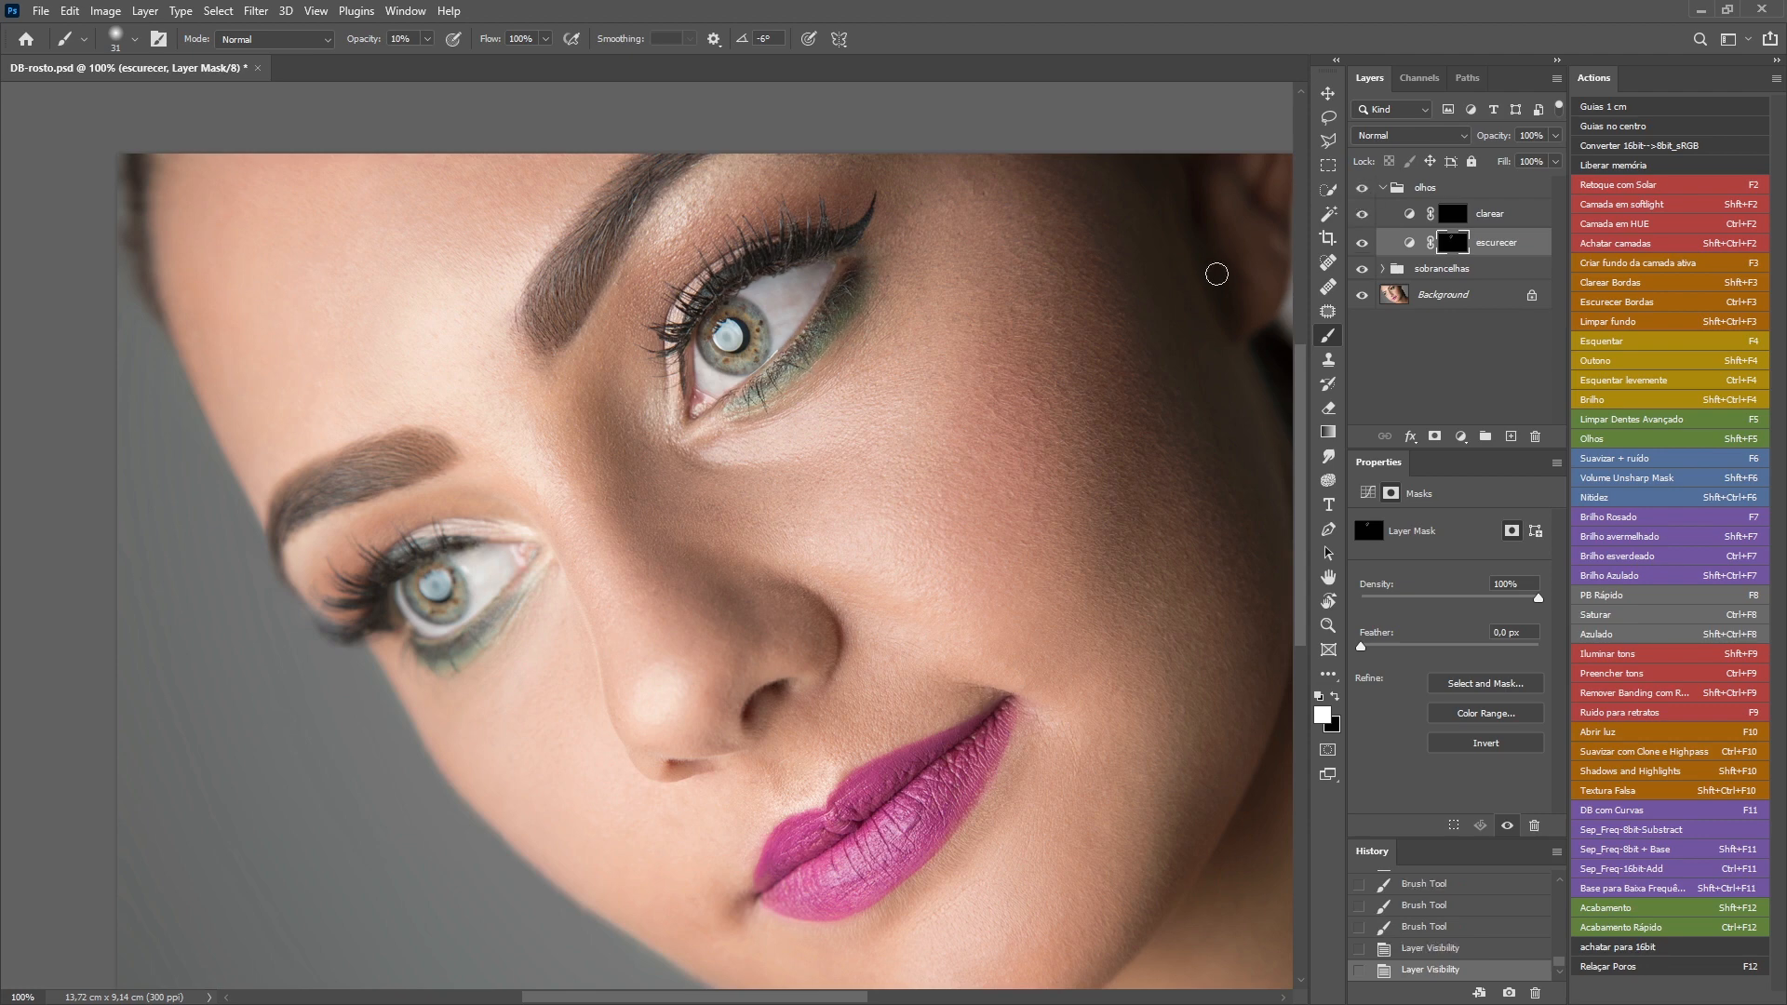
# Duplicate the escurecer layer with a black-filled mask and move the copy above the olhos group.
pyautogui.hotkey('ctrl', '-')
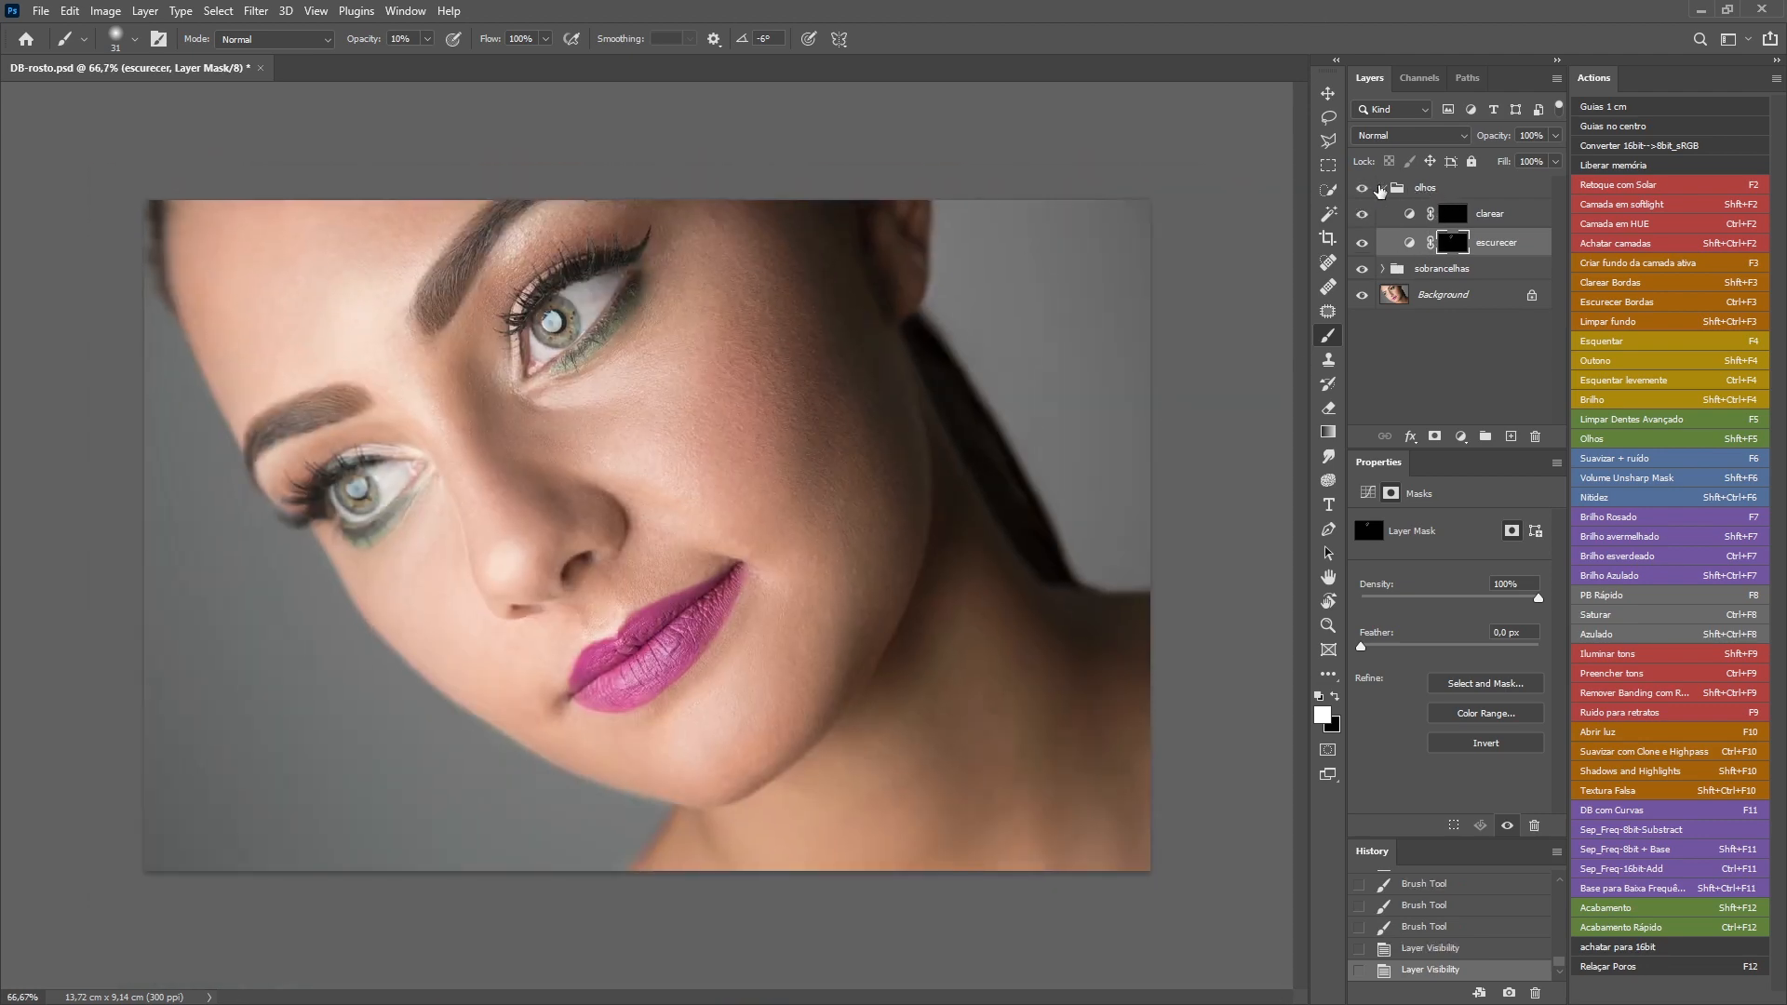
pyautogui.click(1381, 190)
pyautogui.click(1450, 242)
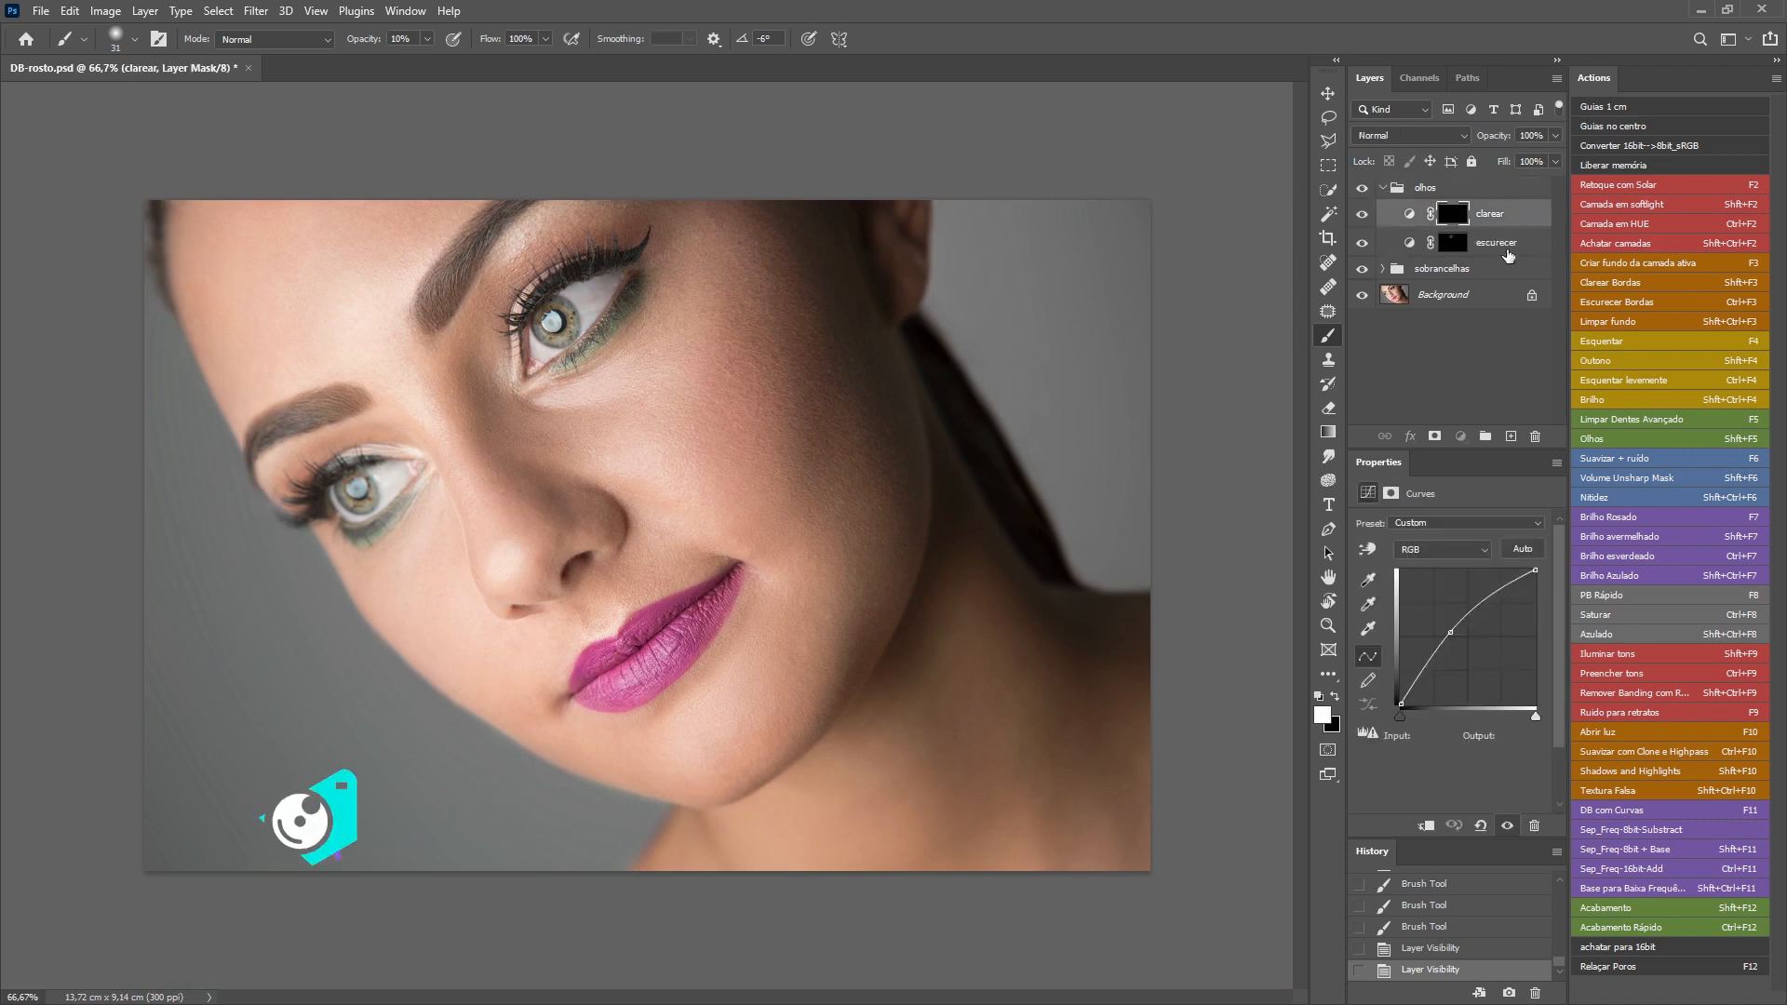
pyautogui.hotkey('ctrl', 'j')
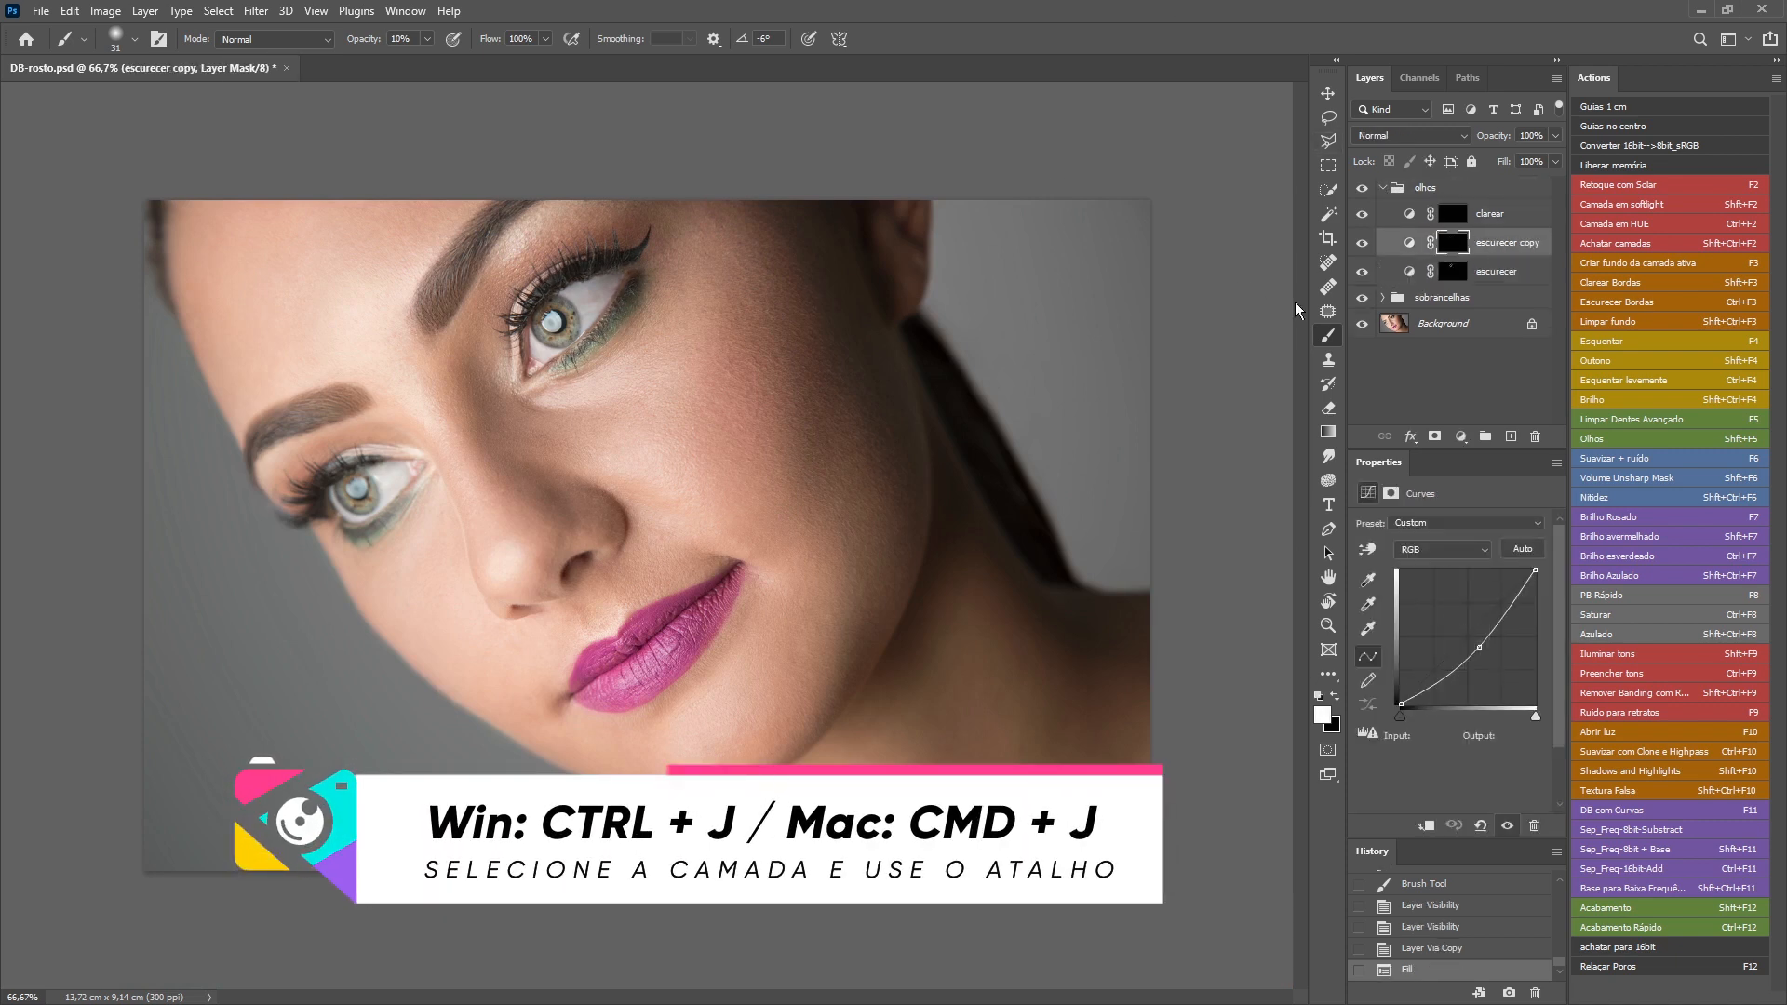
pyautogui.moveTo(1418, 249); pyautogui.dragTo(1434, 173)
# Rename the copied layer contorno rosto and fill its mask with black.
pyautogui.doubleClick(1494, 190)
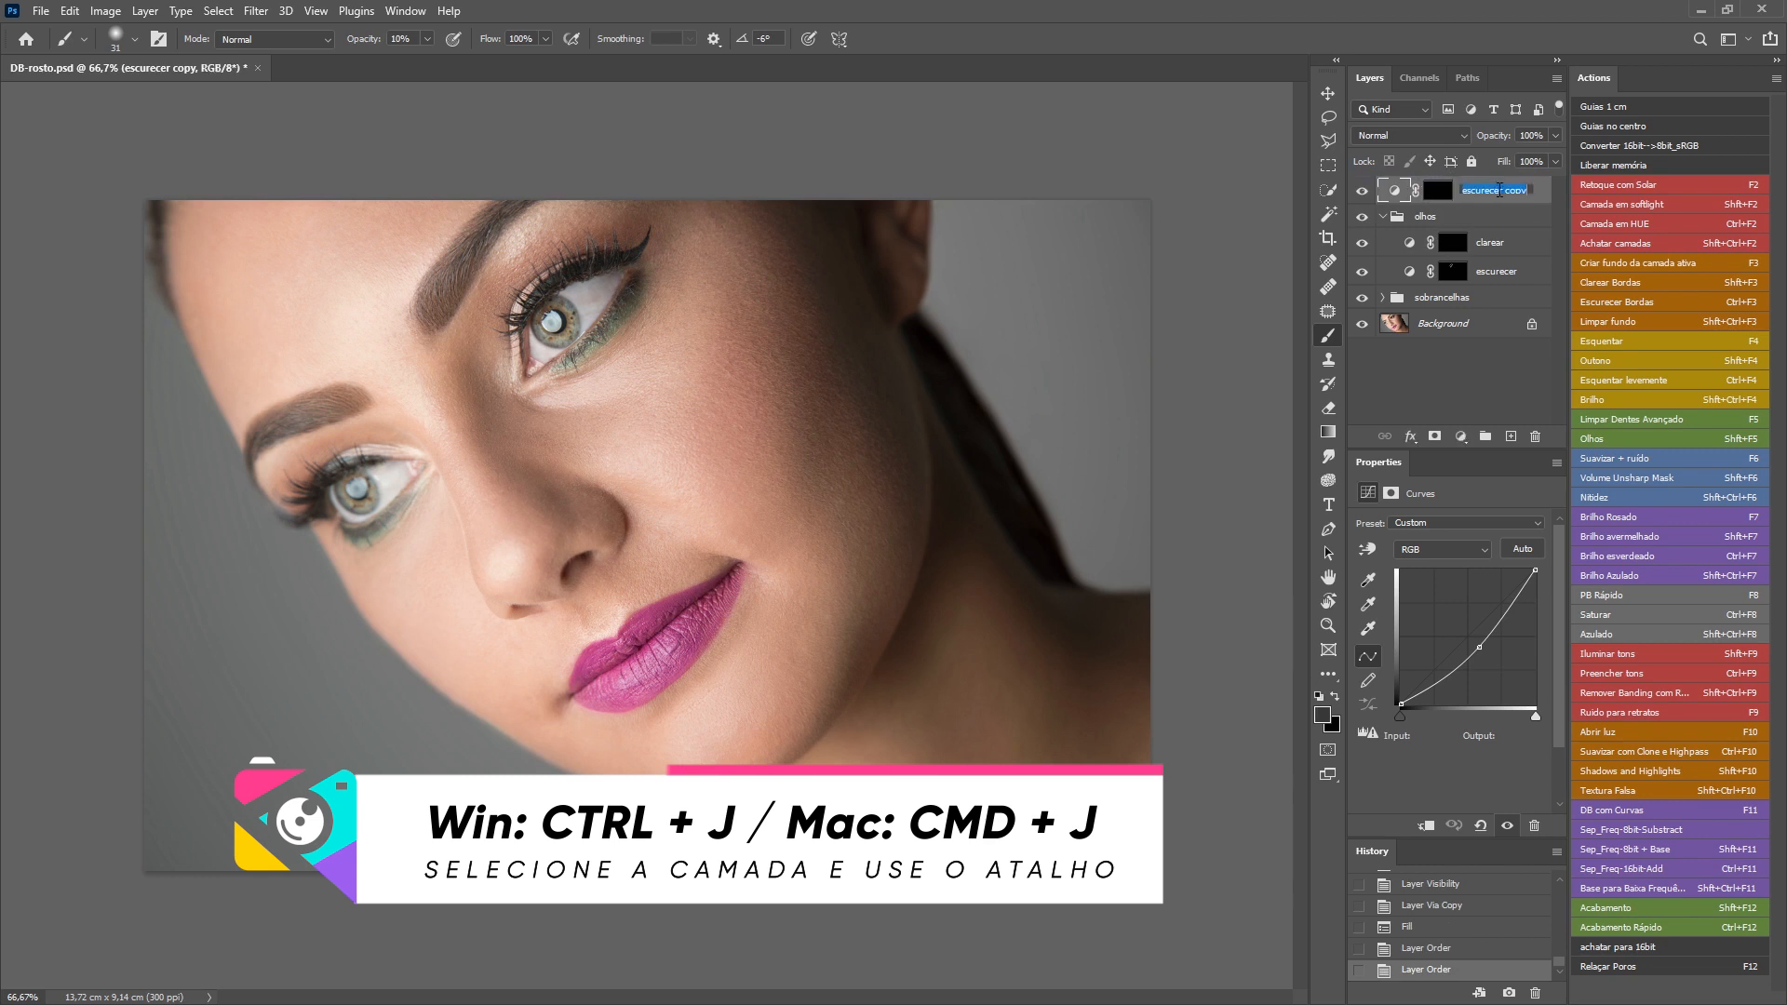
pyautogui.write('contorno rosto')
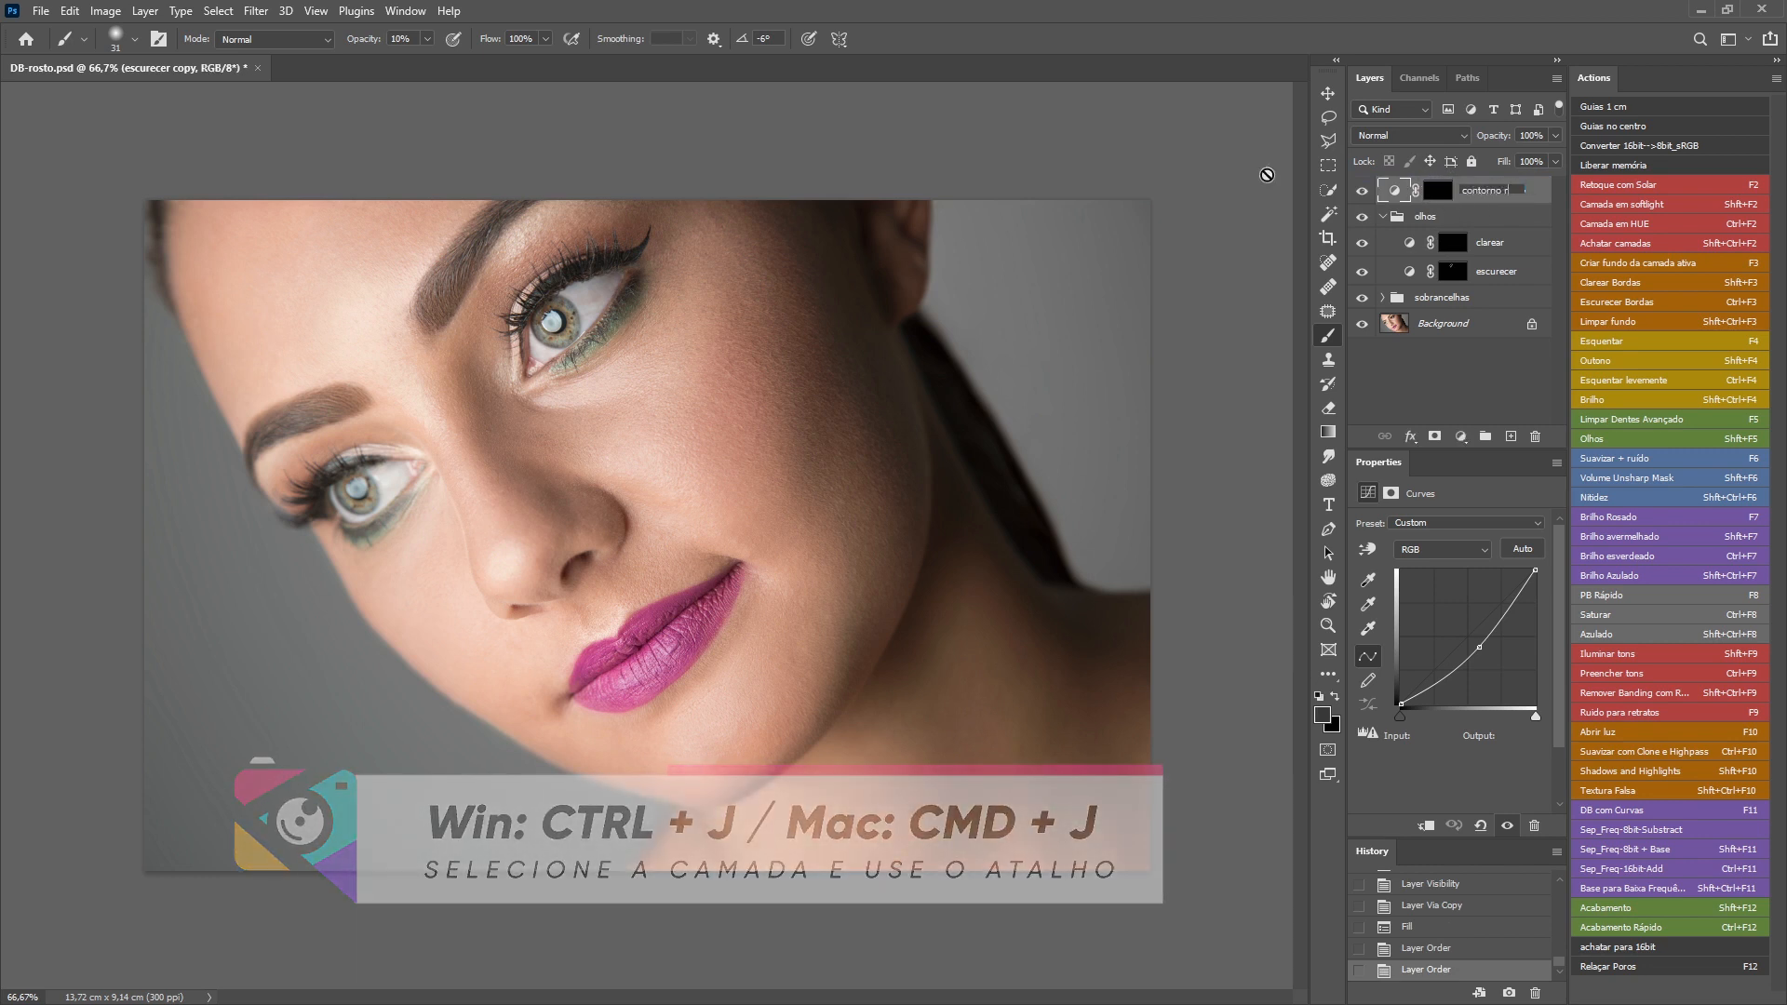
pyautogui.press('Return')
pyautogui.click(1438, 189)
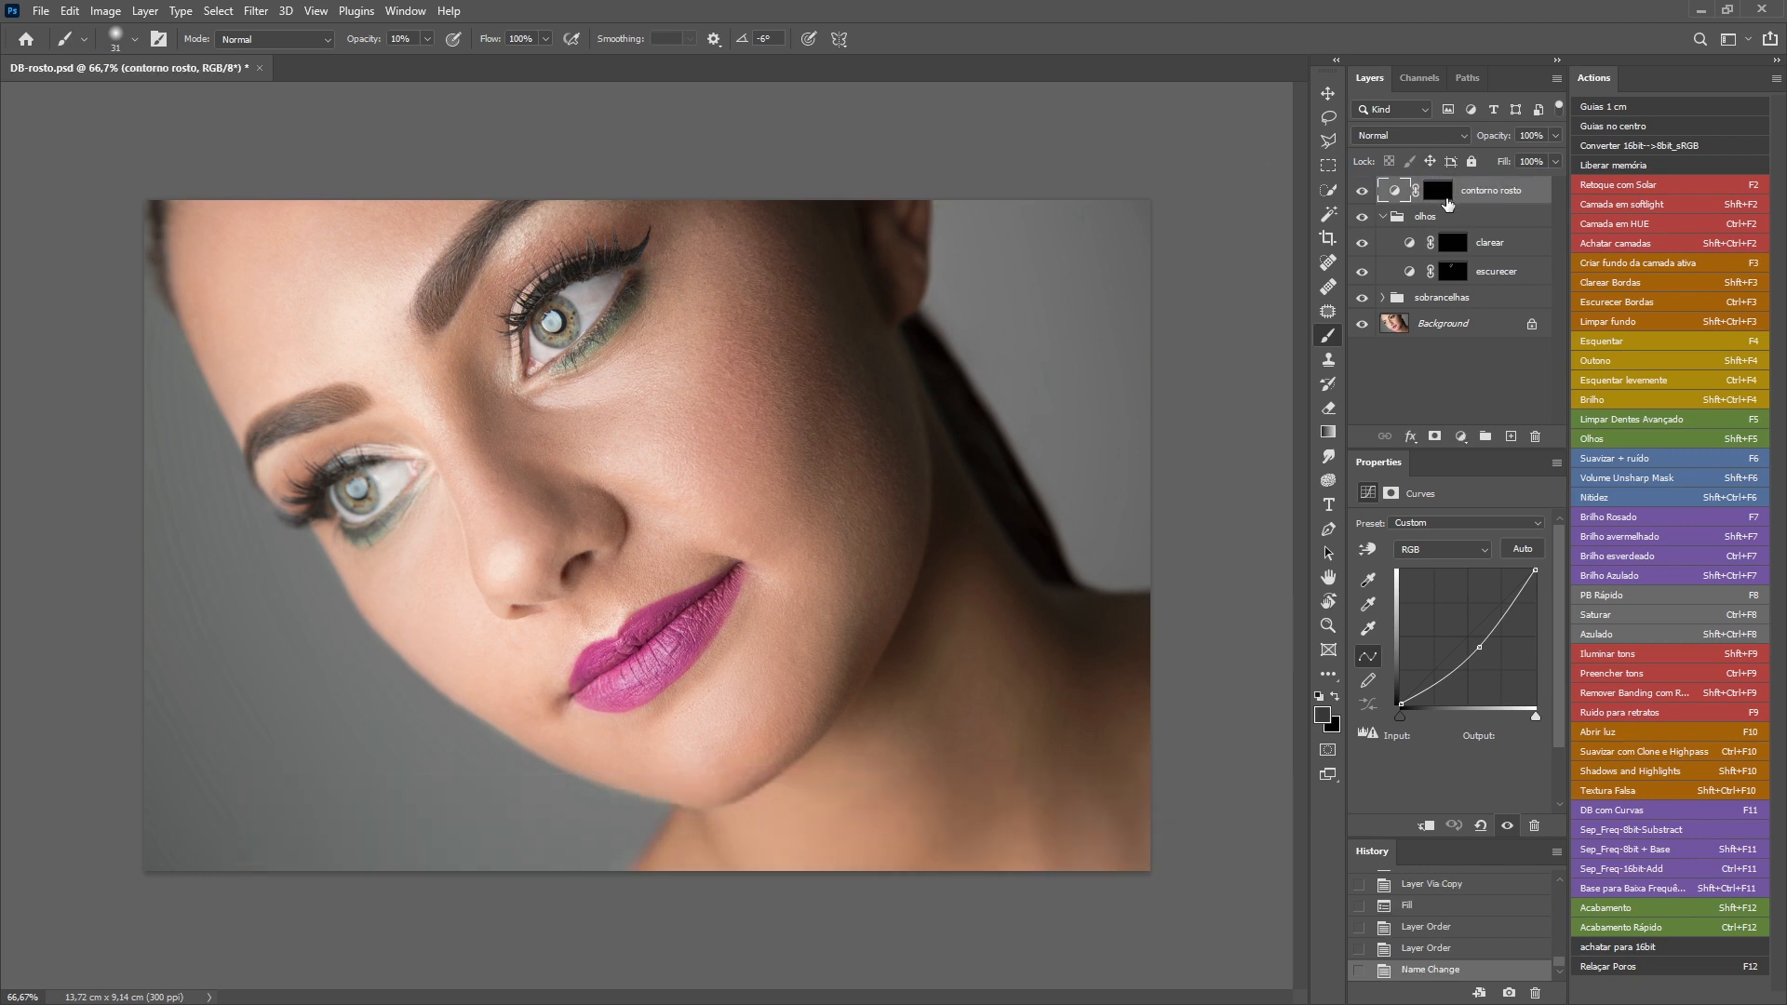
pyautogui.hotkey('ctrl', 'BackSpace')
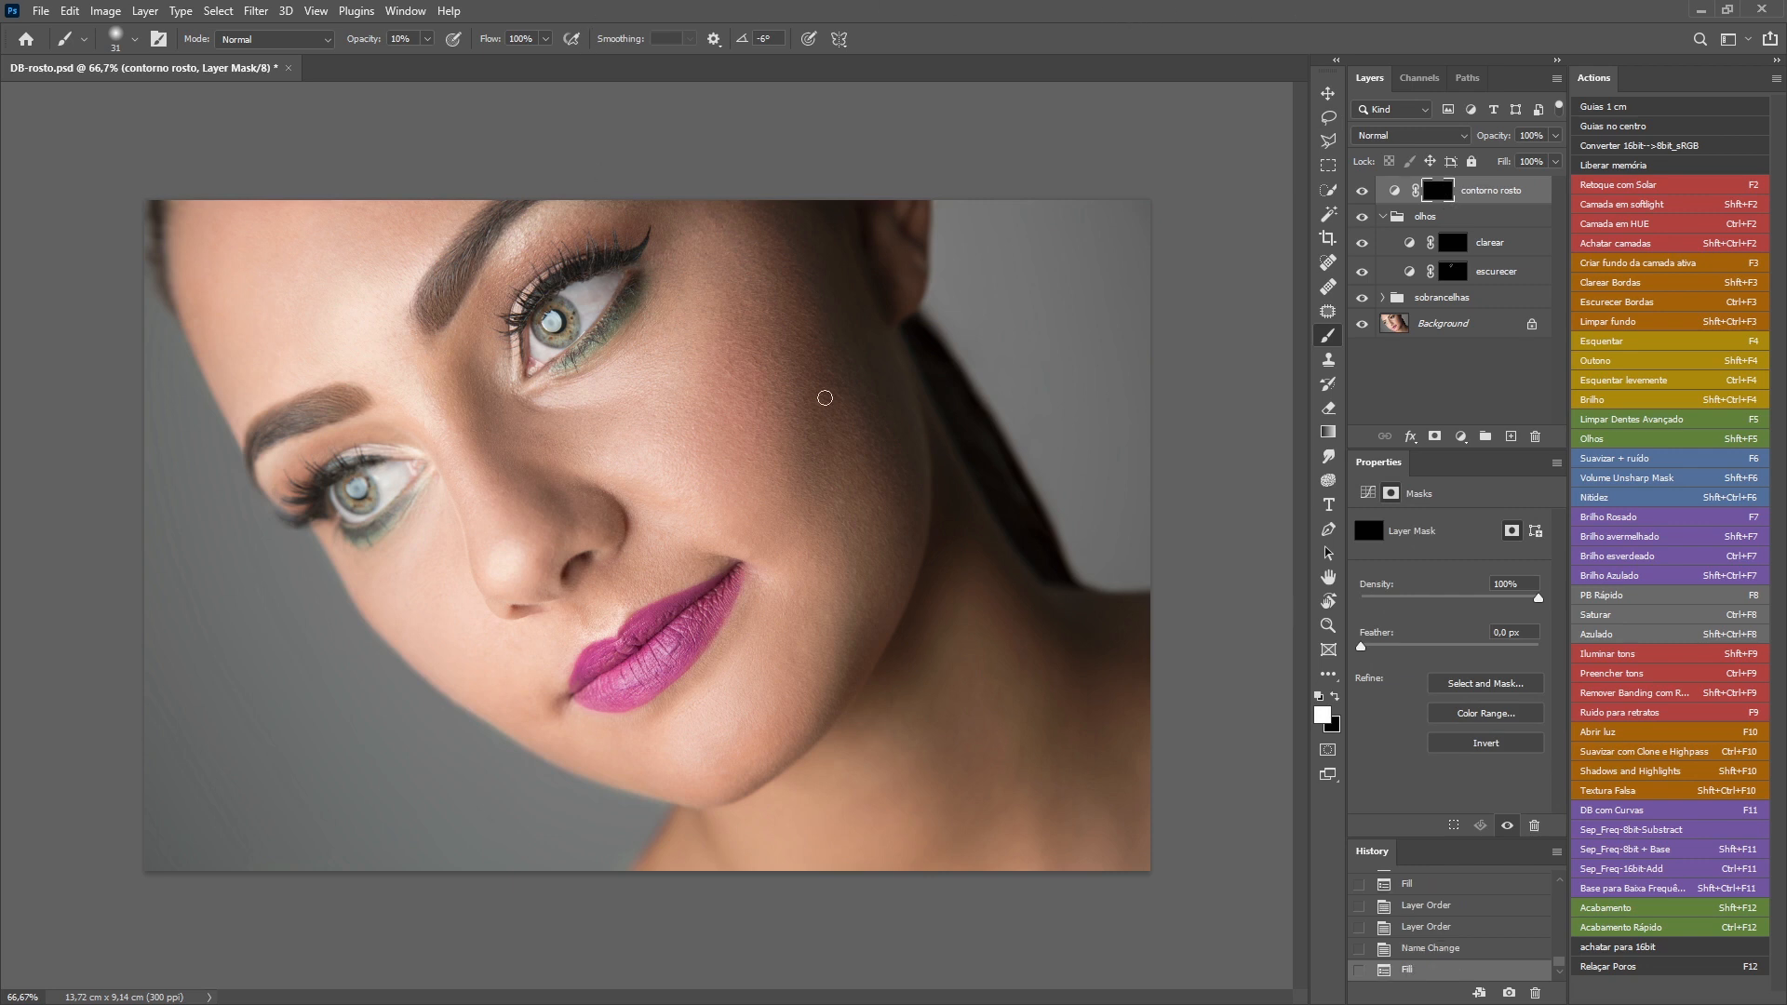
# Darken the shadowed cheek from the temple towards the mouth on the contorno rosto mask with a large brush at 5% opacity.
pyautogui.moveTo(843, 436)
pyautogui.mouseDown()
pyautogui.moveTo(888, 428)
pyautogui.moveTo(883, 384)
pyautogui.moveTo(899, 401)
pyautogui.mouseUp()
pyautogui.press('0')
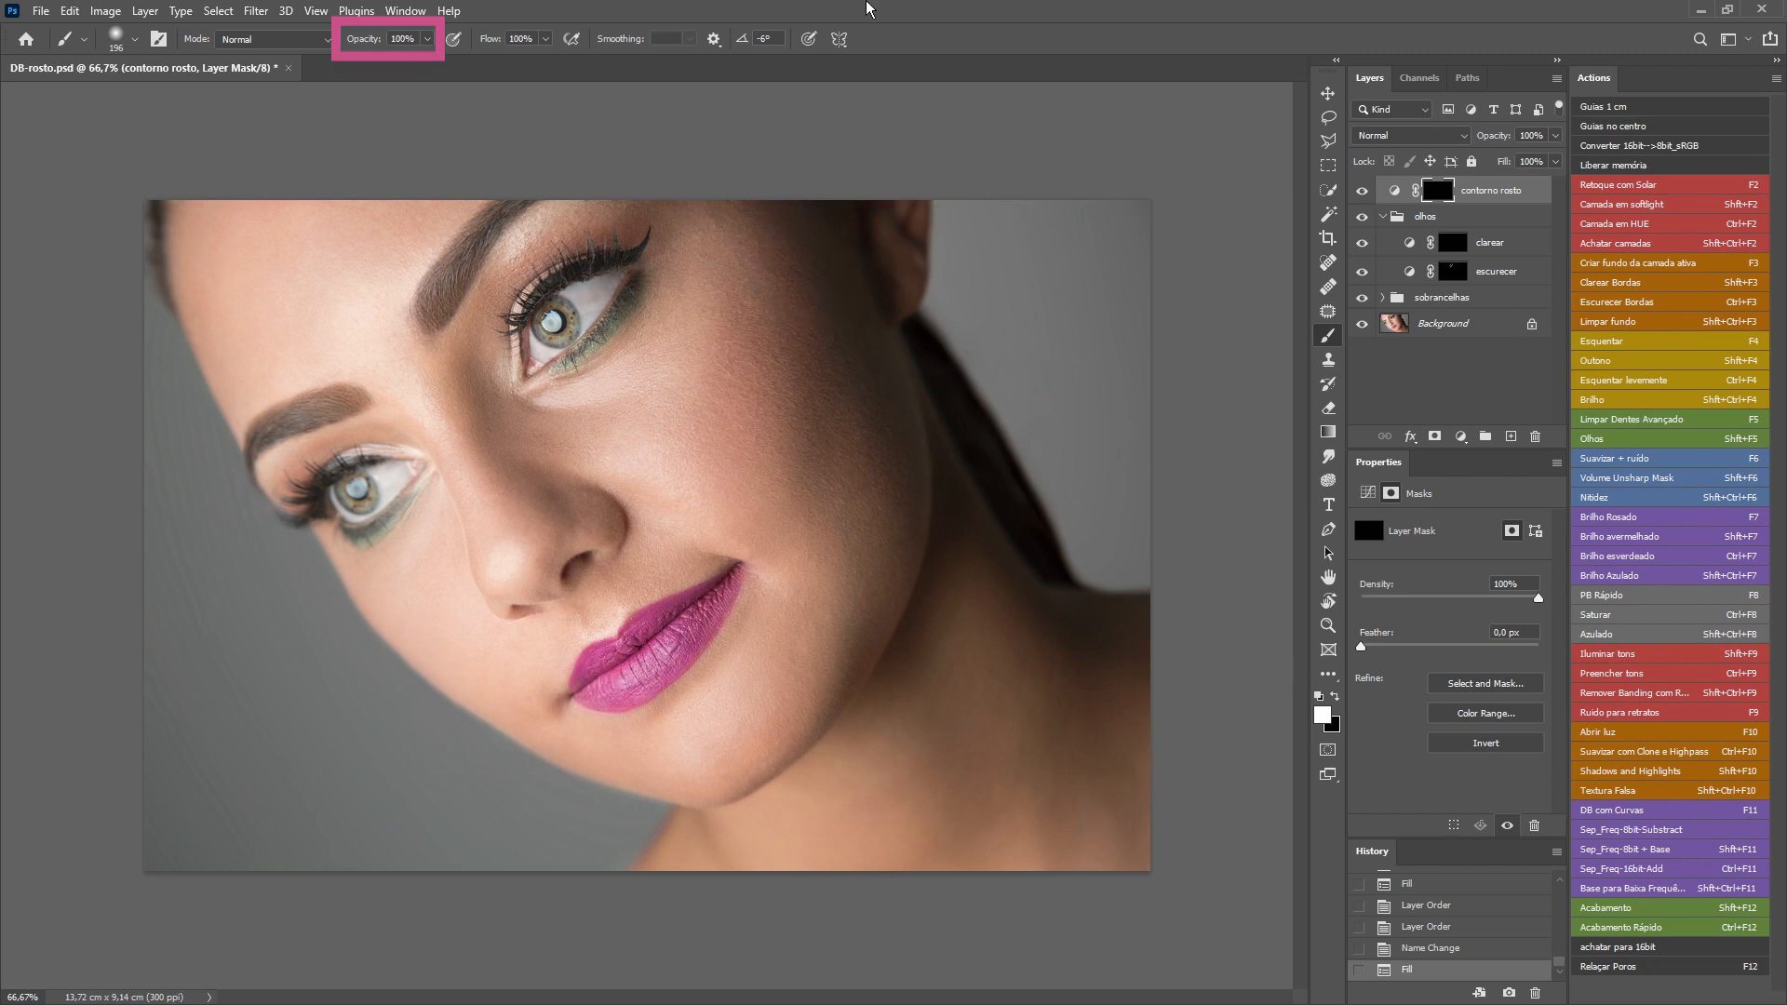
pyautogui.moveTo(796, 389); pyautogui.dragTo(792, 389)
pyautogui.moveTo(802, 270); pyautogui.dragTo(812, 542)
pyautogui.moveTo(782, 288); pyautogui.dragTo(776, 657)
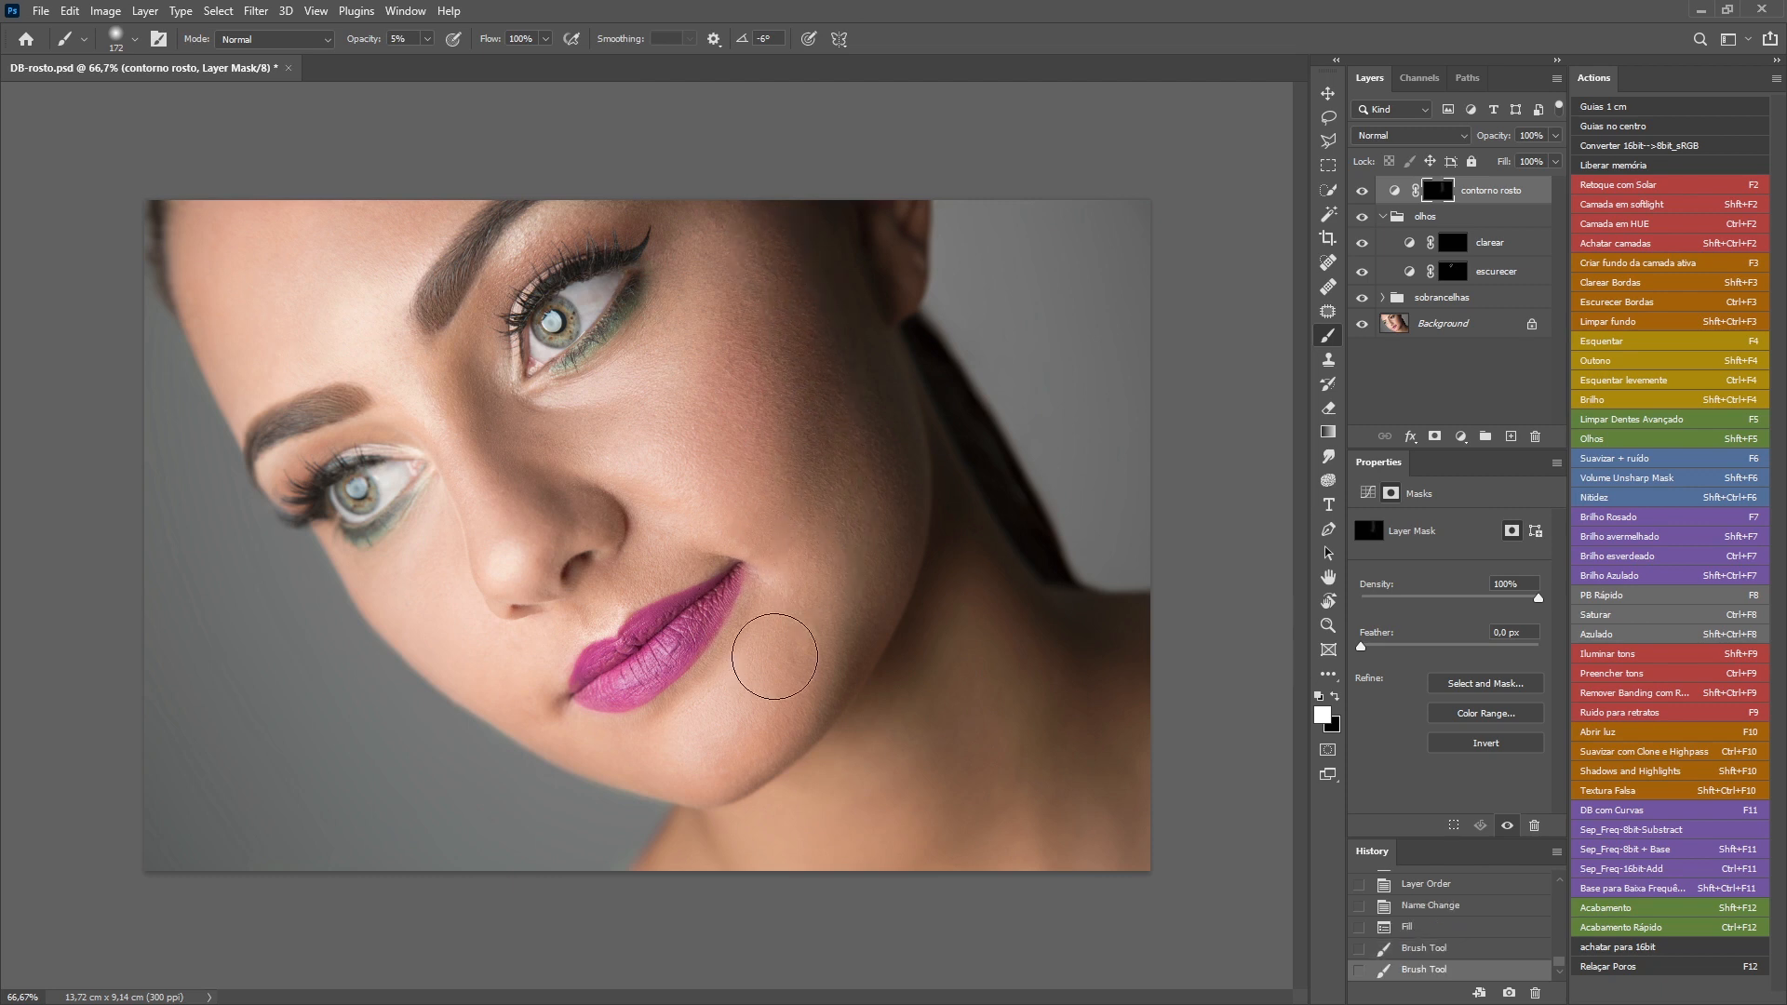
pyautogui.moveTo(772, 516); pyautogui.dragTo(766, 517)
pyautogui.moveTo(761, 232); pyautogui.dragTo(789, 615)
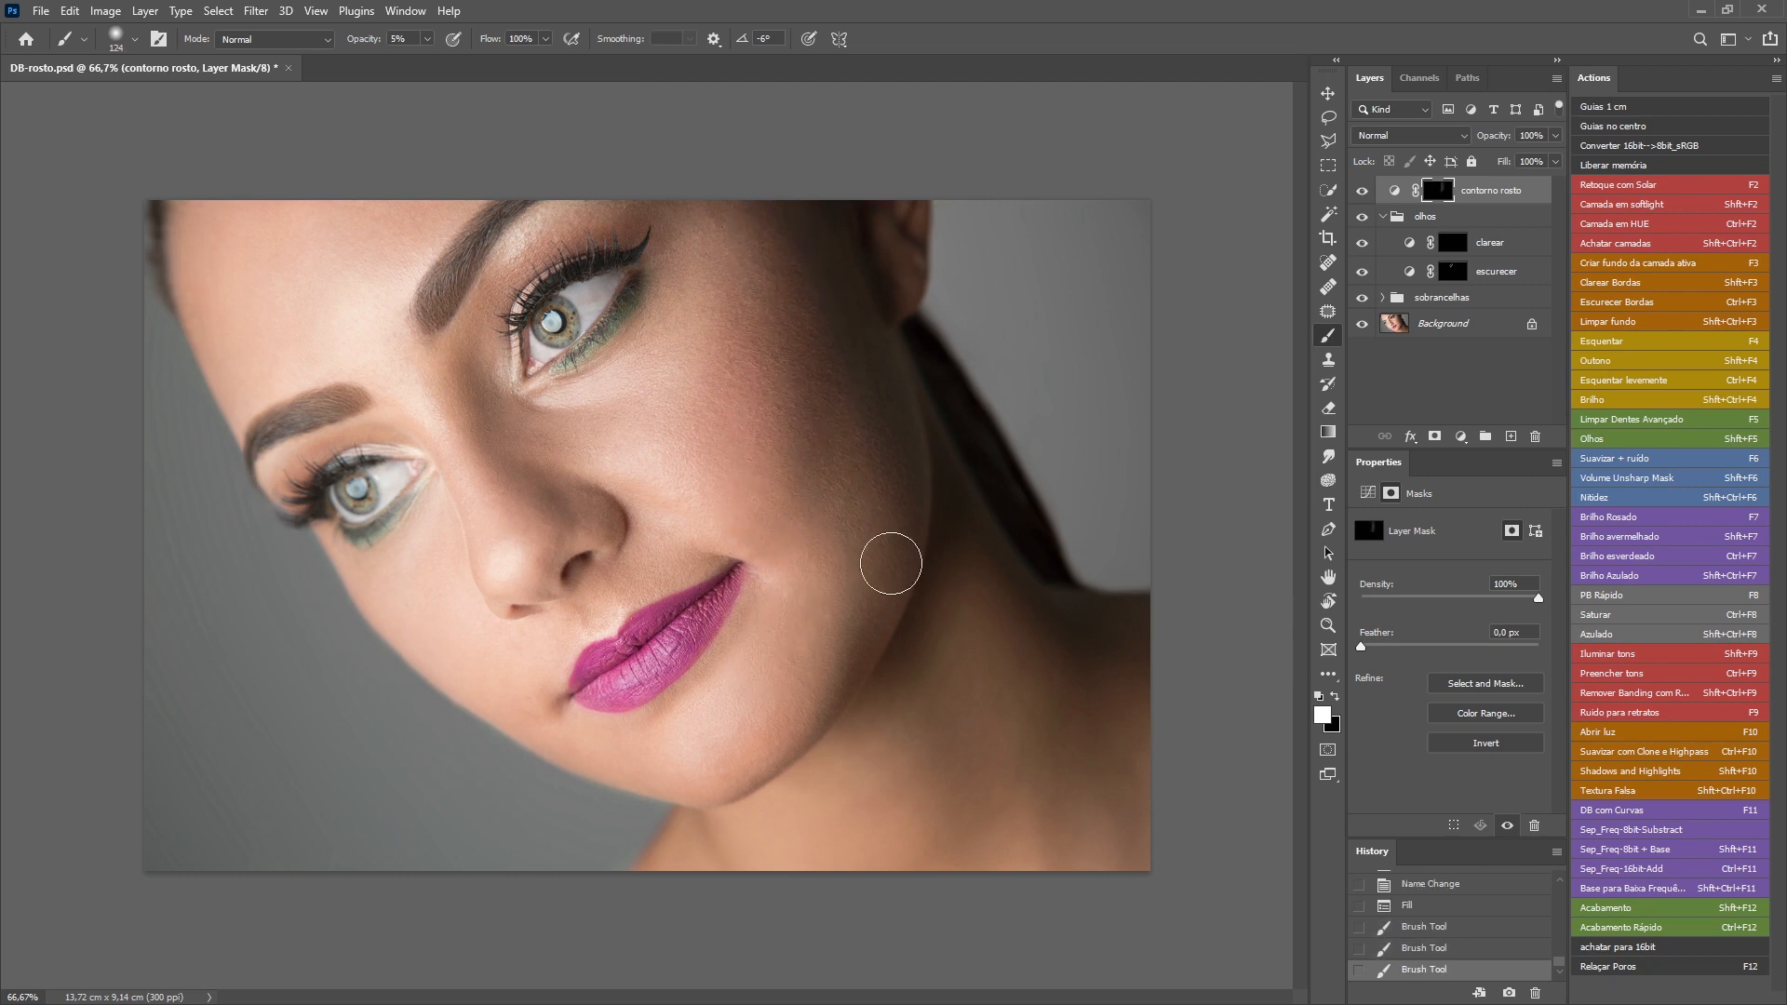
# Darken the outer face contour from the ear down to the jawline on the contorno rosto mask at 5% brush opacity.
pyautogui.moveTo(911, 543); pyautogui.dragTo(920, 513)
pyautogui.moveTo(906, 431); pyautogui.dragTo(902, 808)
pyautogui.moveTo(895, 582)
pyautogui.mouseDown()
pyautogui.moveTo(909, 535)
pyautogui.moveTo(880, 524)
pyautogui.mouseUp()
pyautogui.moveTo(913, 388)
pyautogui.mouseDown()
pyautogui.moveTo(852, 708)
pyautogui.moveTo(779, 763)
pyautogui.mouseUp()
pyautogui.moveTo(891, 426); pyautogui.dragTo(783, 736)
# Darken the shaded side of the nose on the contorno rosto mask and enlarge the brush to 169 px.
pyautogui.moveTo(493, 369); pyautogui.dragTo(507, 369)
pyautogui.moveTo(549, 479); pyautogui.dragTo(488, 480)
pyautogui.moveTo(828, 385); pyautogui.dragTo(906, 386)
# Compare the portrait with and without the contorno rosto layer, and the whole retouch against the original Background.
pyautogui.click(1365, 191)
pyautogui.click(1365, 192)
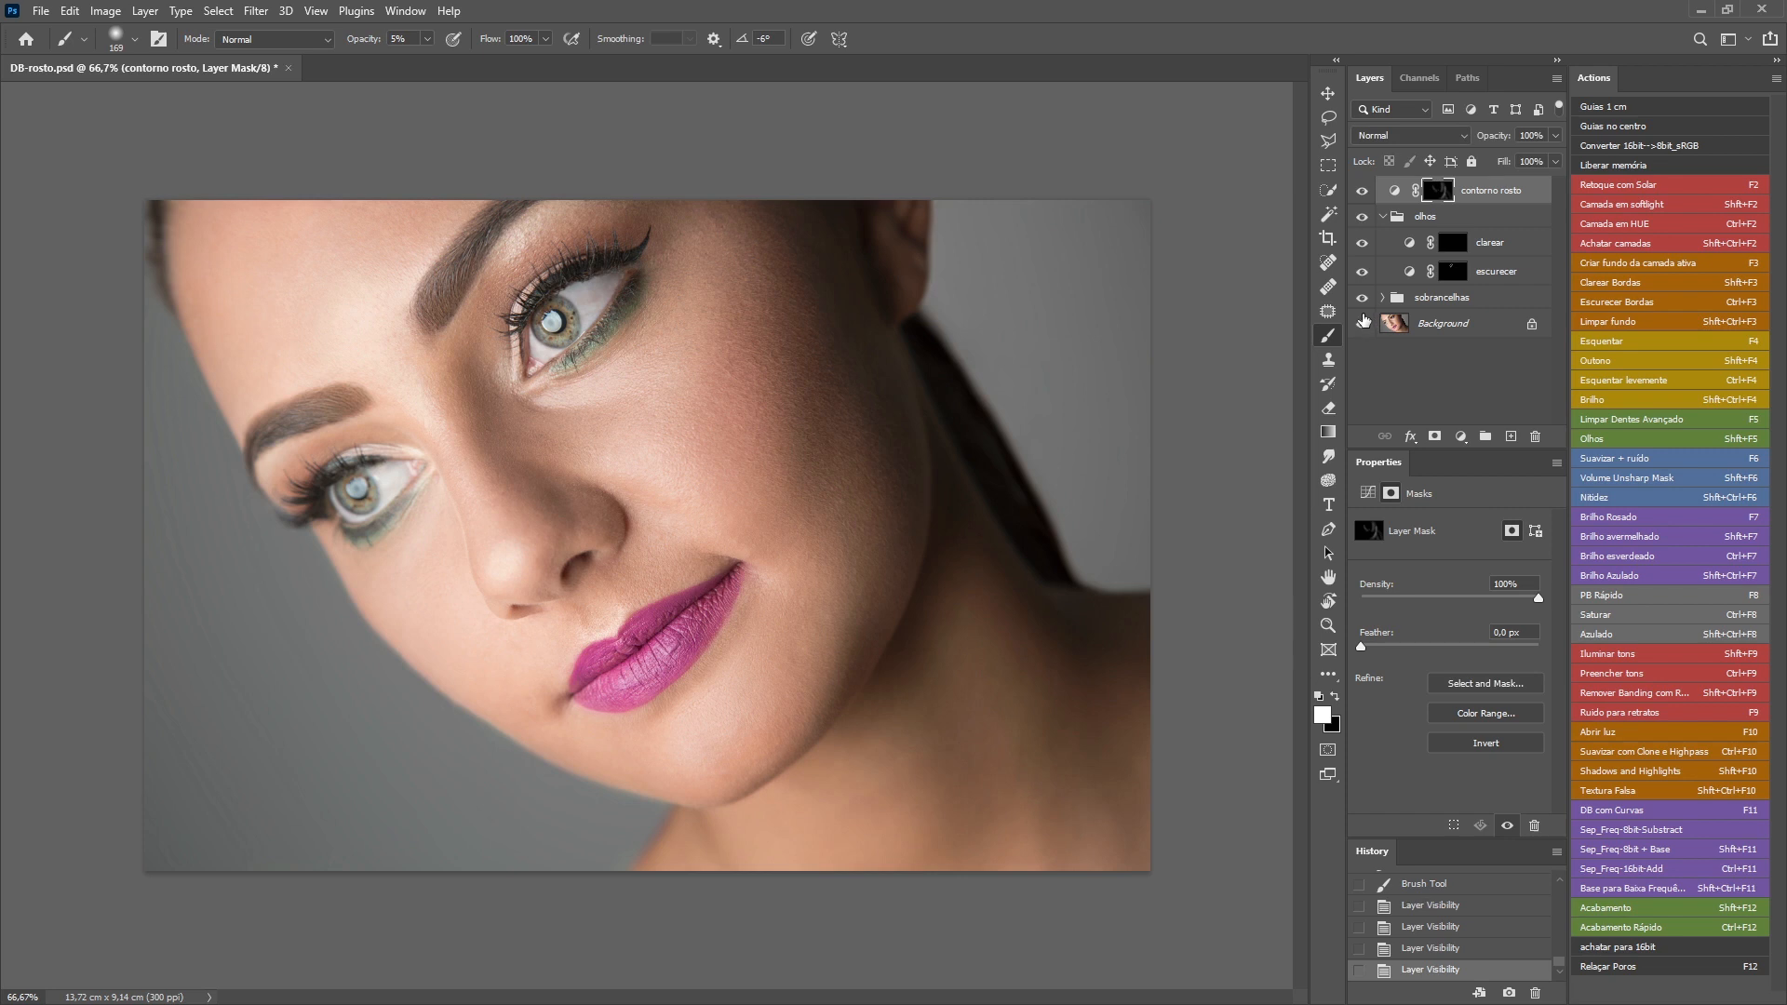
pyautogui.keyDown('alt'); pyautogui.click(1361, 324); pyautogui.keyUp('alt')
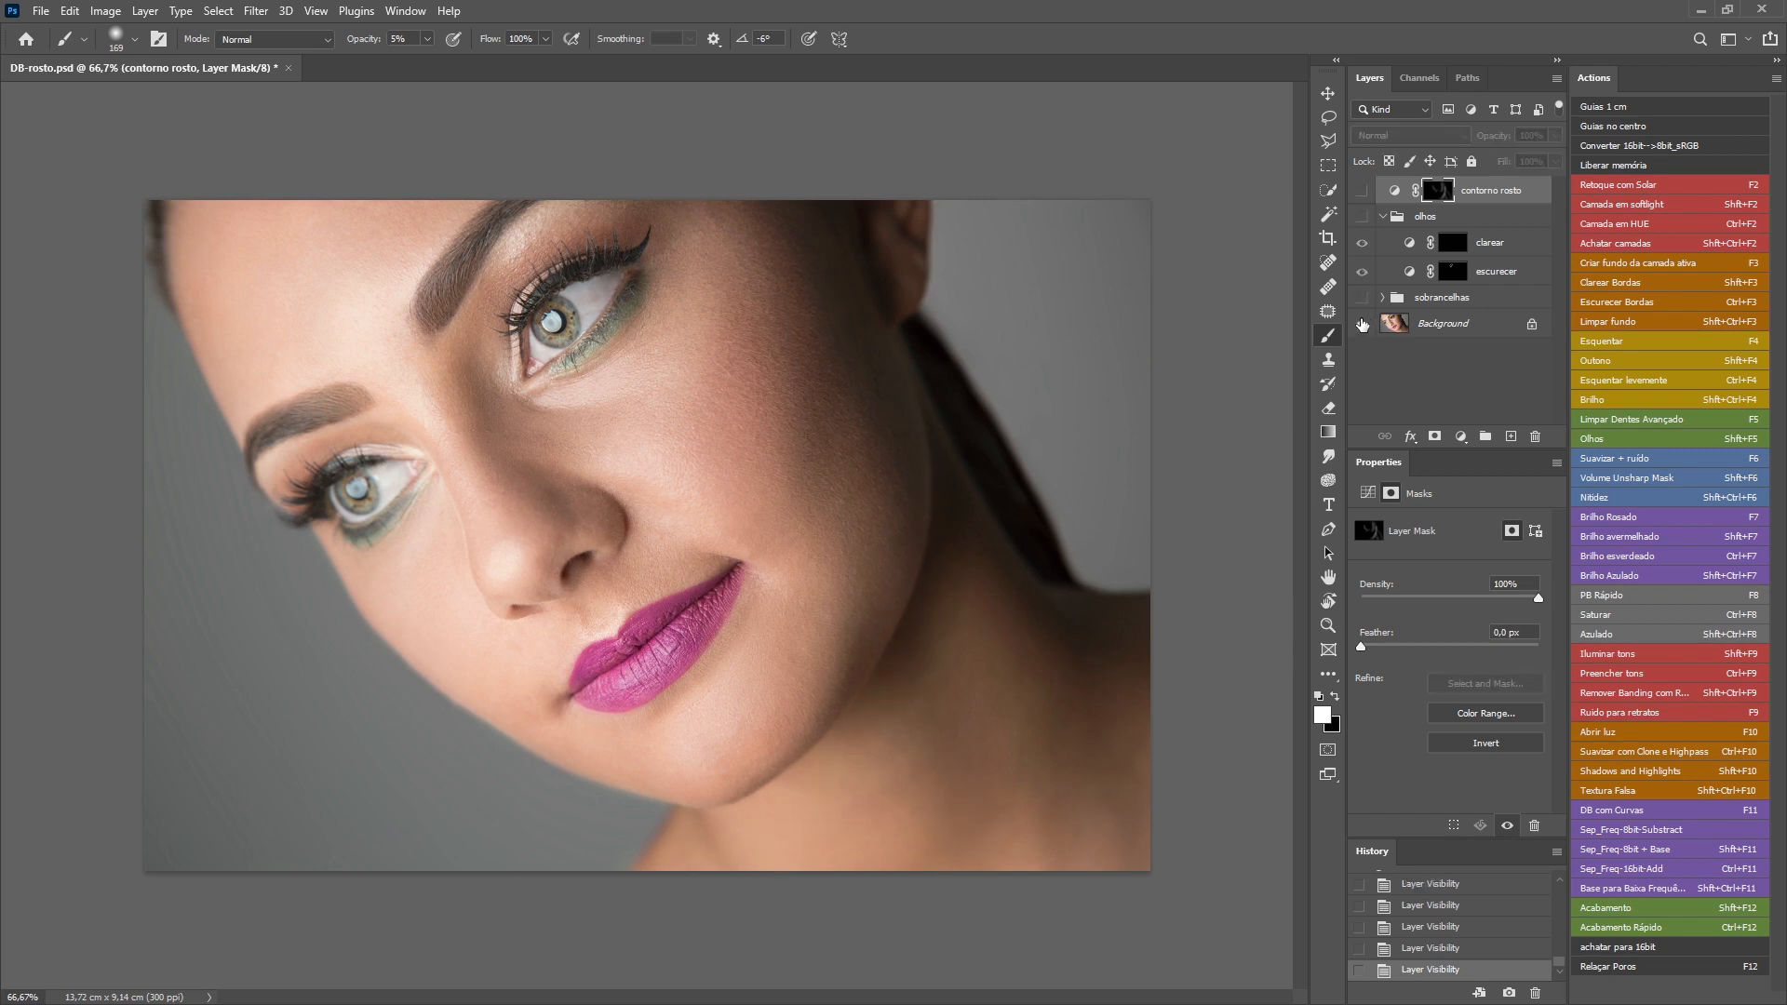
pyautogui.keyDown('alt'); pyautogui.click(1360, 324); pyautogui.keyUp('alt')
pyautogui.keyDown('alt'); pyautogui.click(1358, 324); pyautogui.keyUp('alt')
pyautogui.keyDown('alt'); pyautogui.click(1362, 329); pyautogui.keyUp('alt')
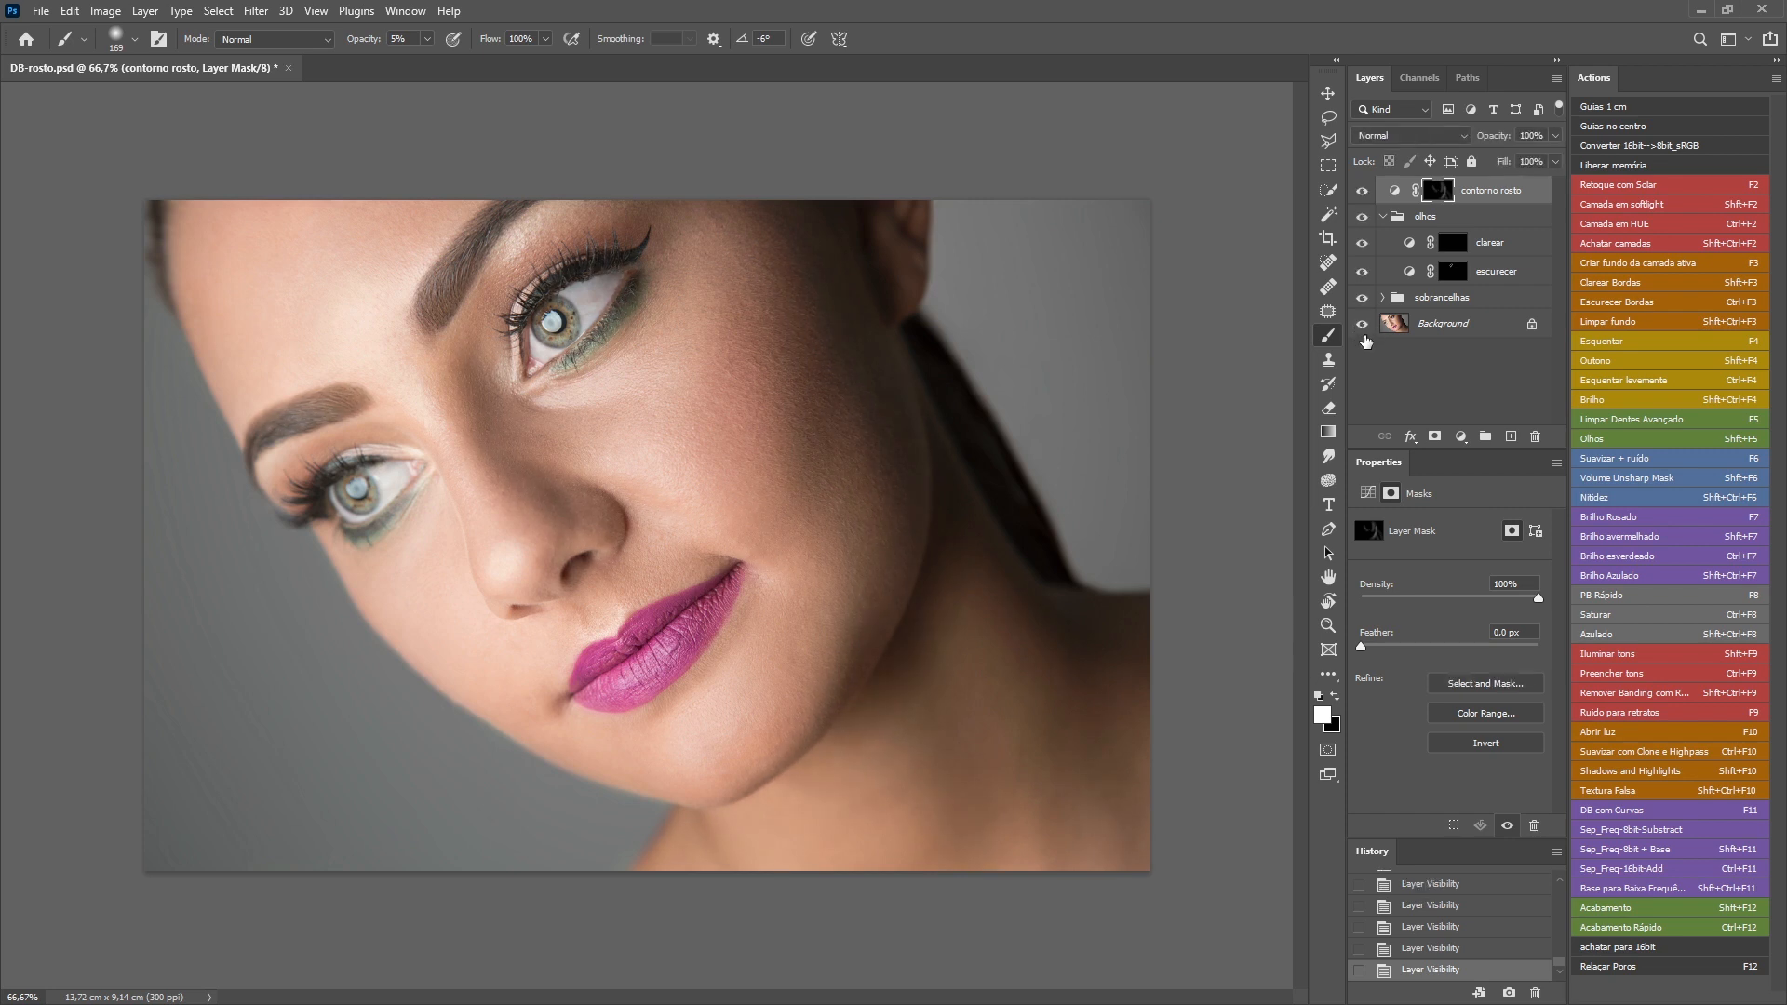
pyautogui.keyDown('alt'); pyautogui.click(1366, 331); pyautogui.keyUp('alt')
pyautogui.keyDown('alt'); pyautogui.click(1365, 333); pyautogui.keyUp('alt')
pyautogui.keyDown('alt'); pyautogui.click(1365, 332); pyautogui.keyUp('alt')
pyautogui.keyDown('alt'); pyautogui.click(1364, 333); pyautogui.keyUp('alt')
pyautogui.keyDown('alt'); pyautogui.click(1365, 339); pyautogui.keyUp('alt')
# Darken the makeup around the farther eye on the olhos escurecer mask with a small brush at 5% opacity.
pyautogui.click(1452, 273)
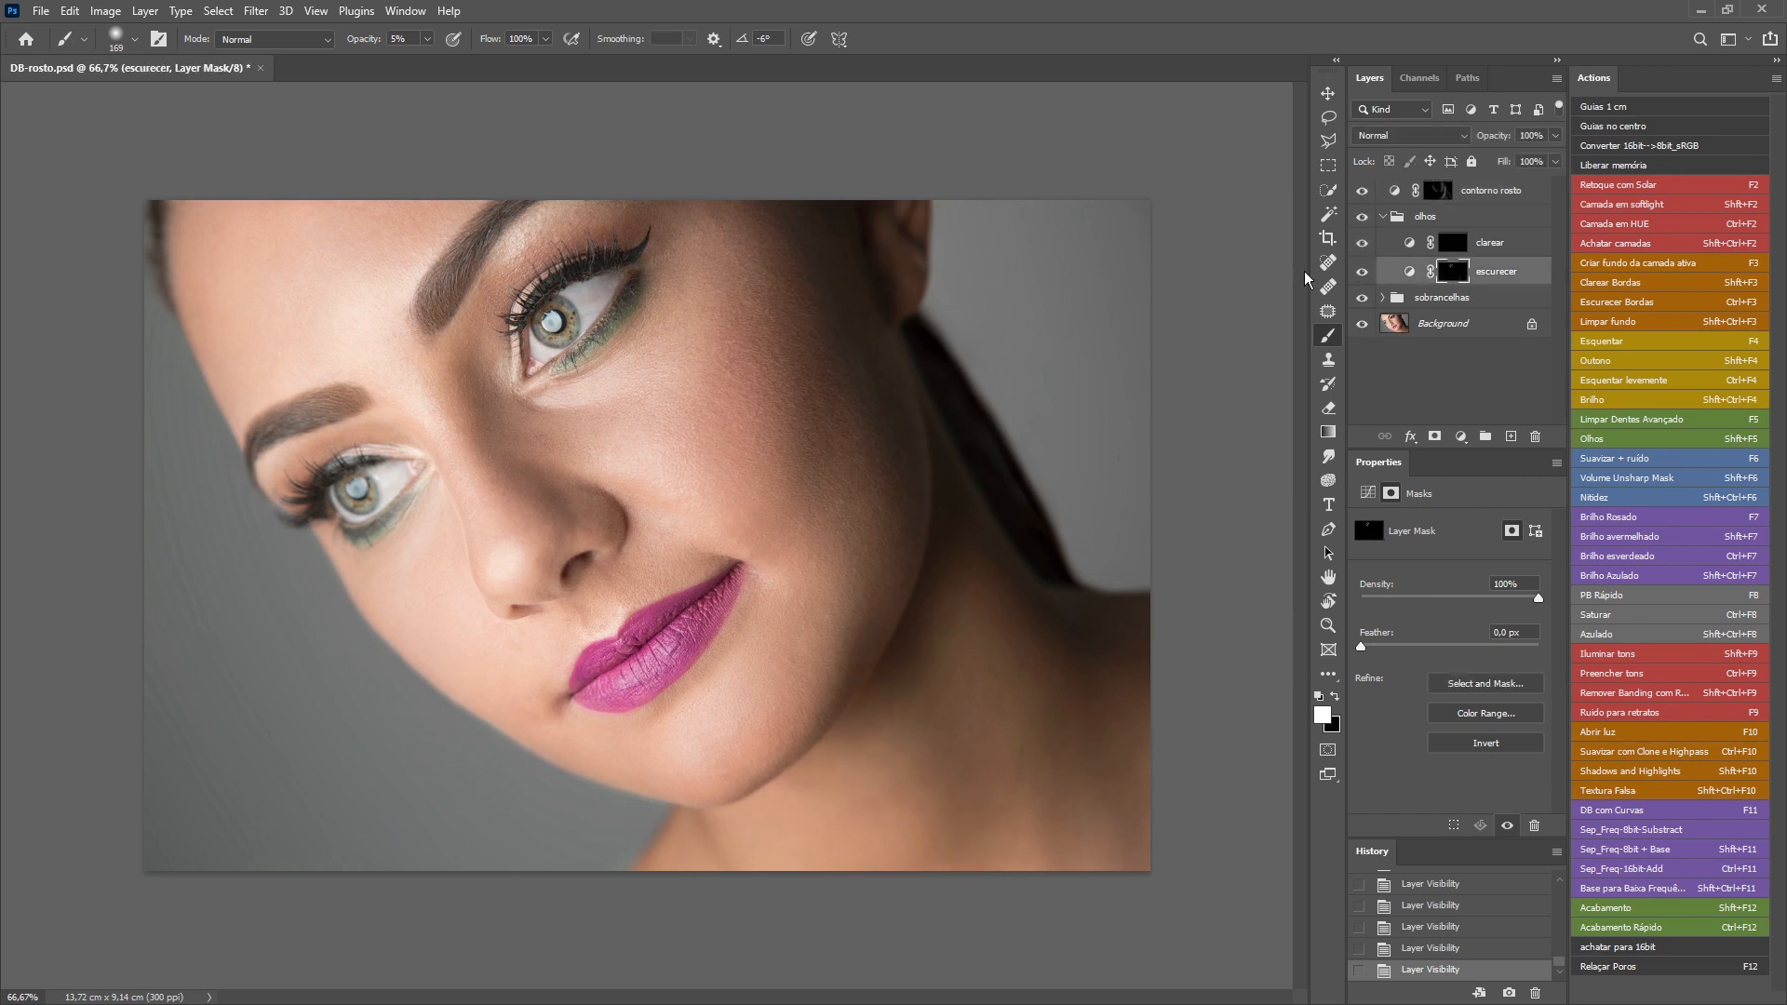
pyautogui.moveTo(434, 504); pyautogui.dragTo(397, 517)
pyautogui.moveTo(415, 476)
pyautogui.mouseDown()
pyautogui.moveTo(352, 539)
pyautogui.moveTo(402, 499)
pyautogui.mouseUp()
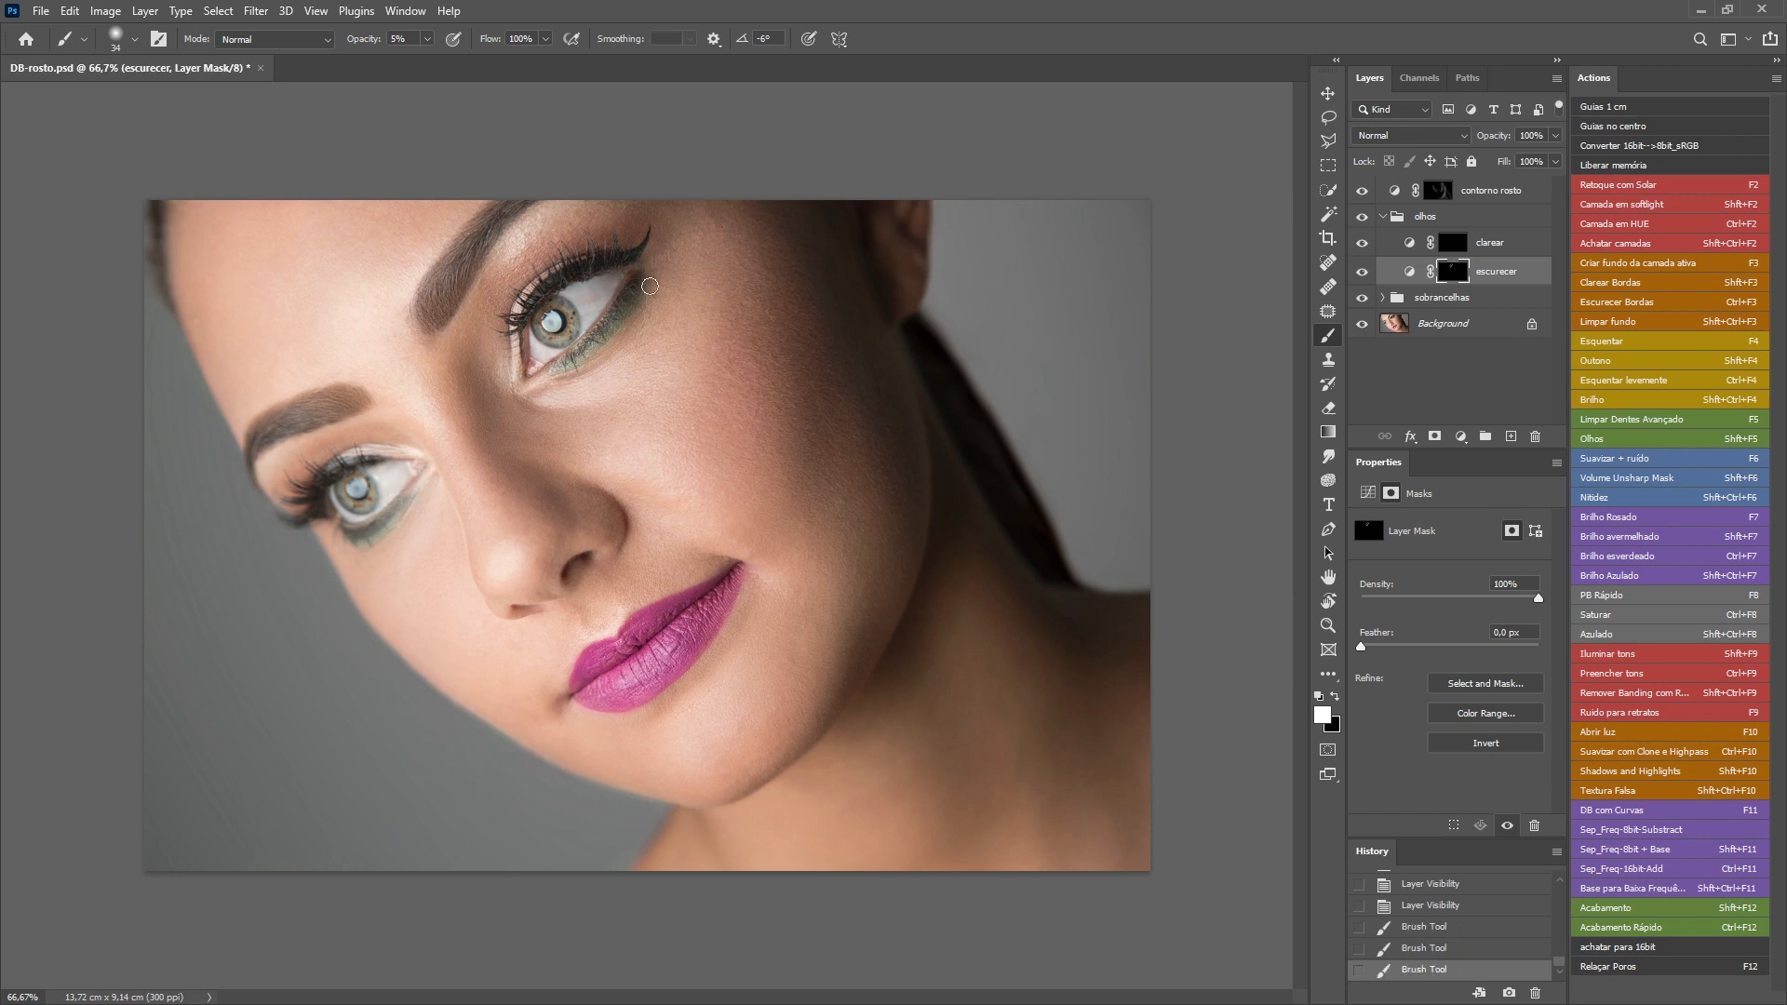
pyautogui.click(351, 505)
pyautogui.click(343, 489)
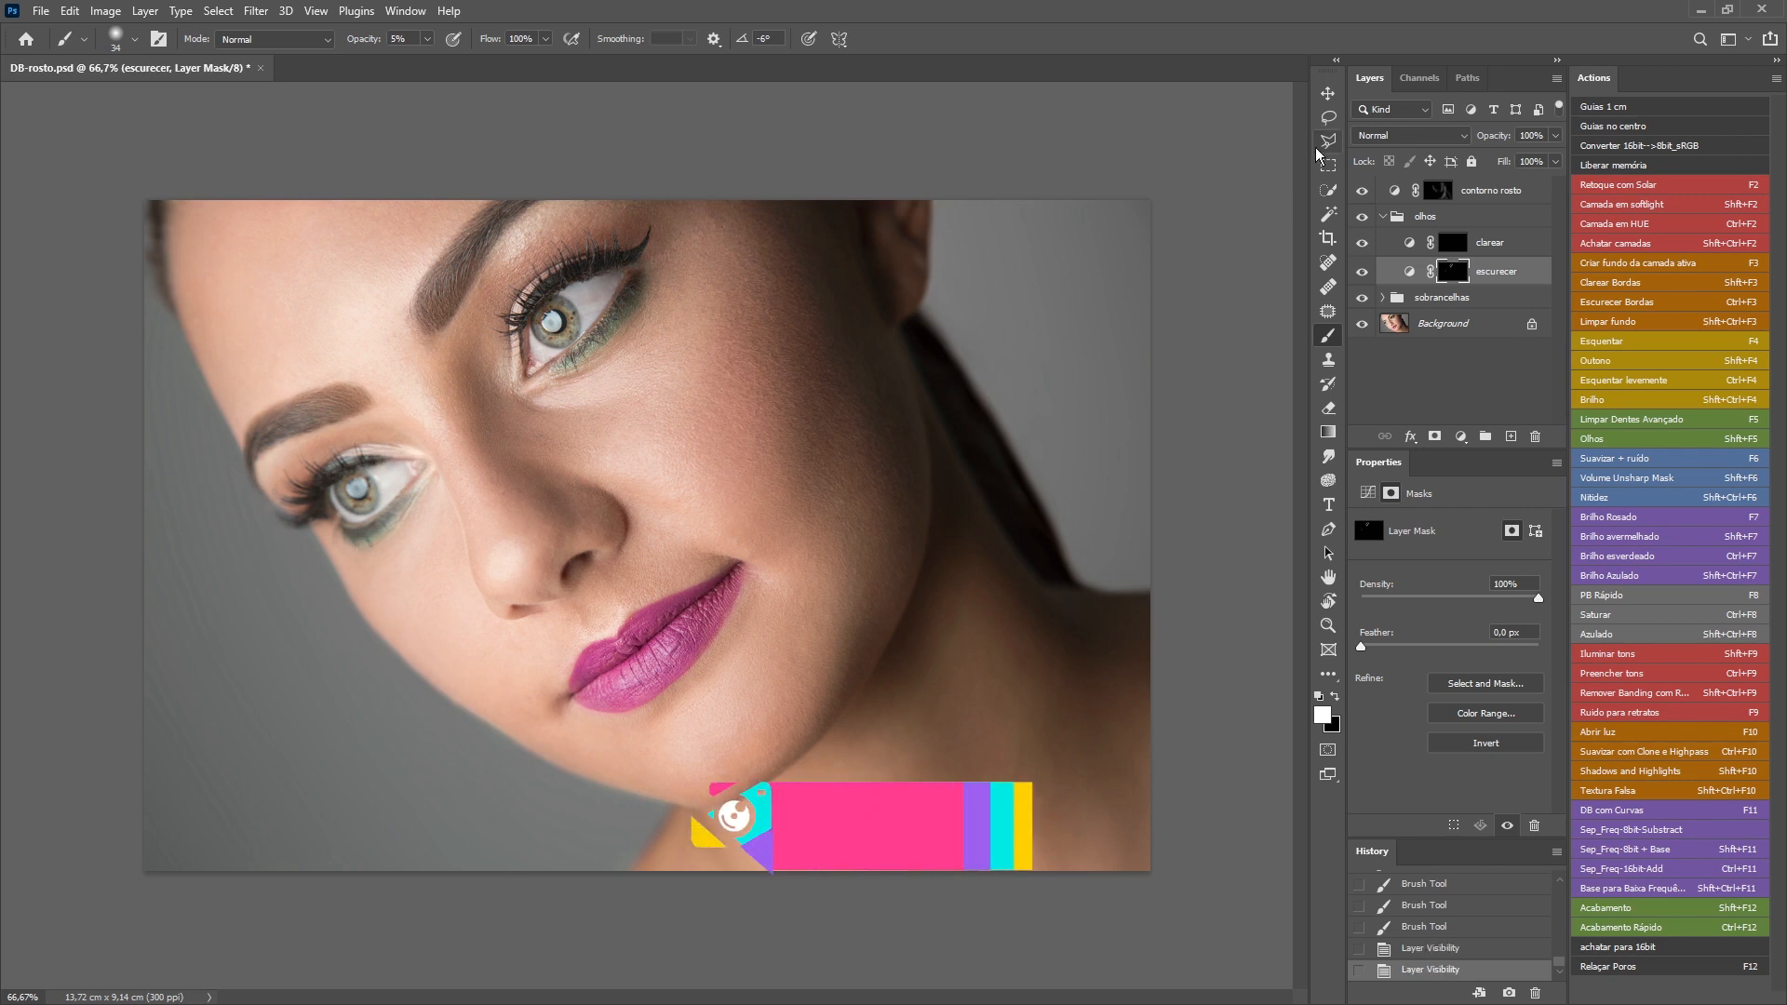
pyautogui.hotkey('ctrl', '-')
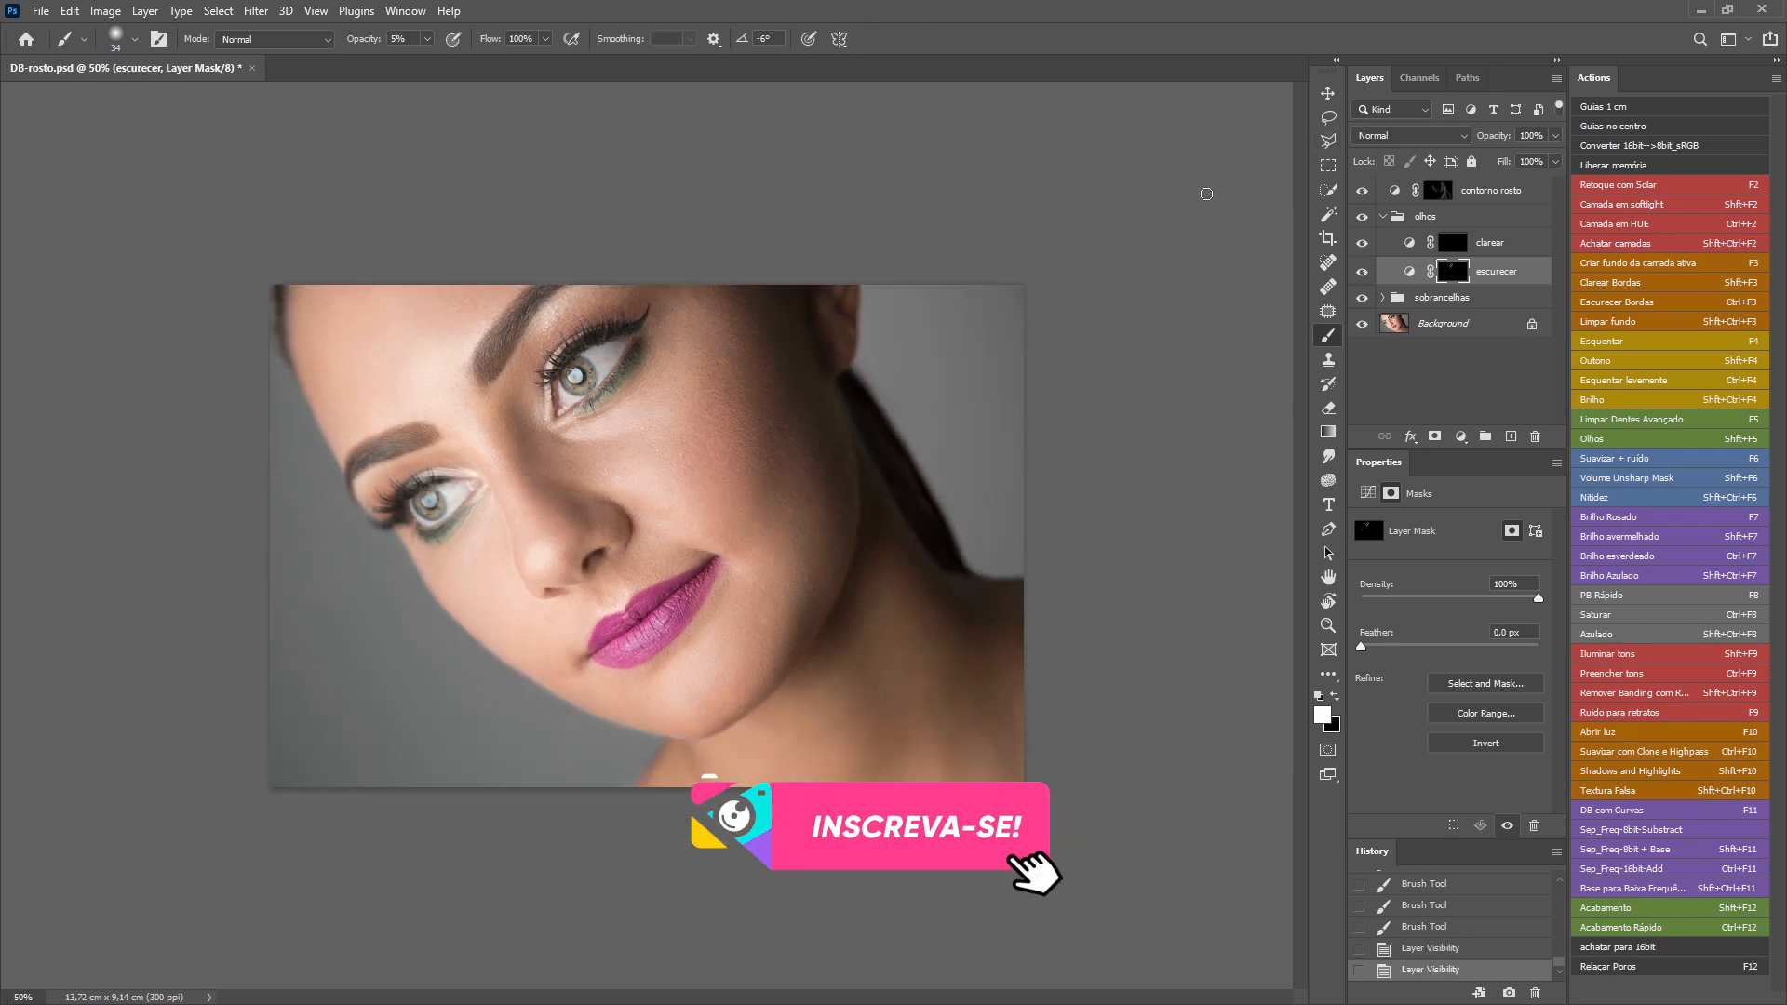